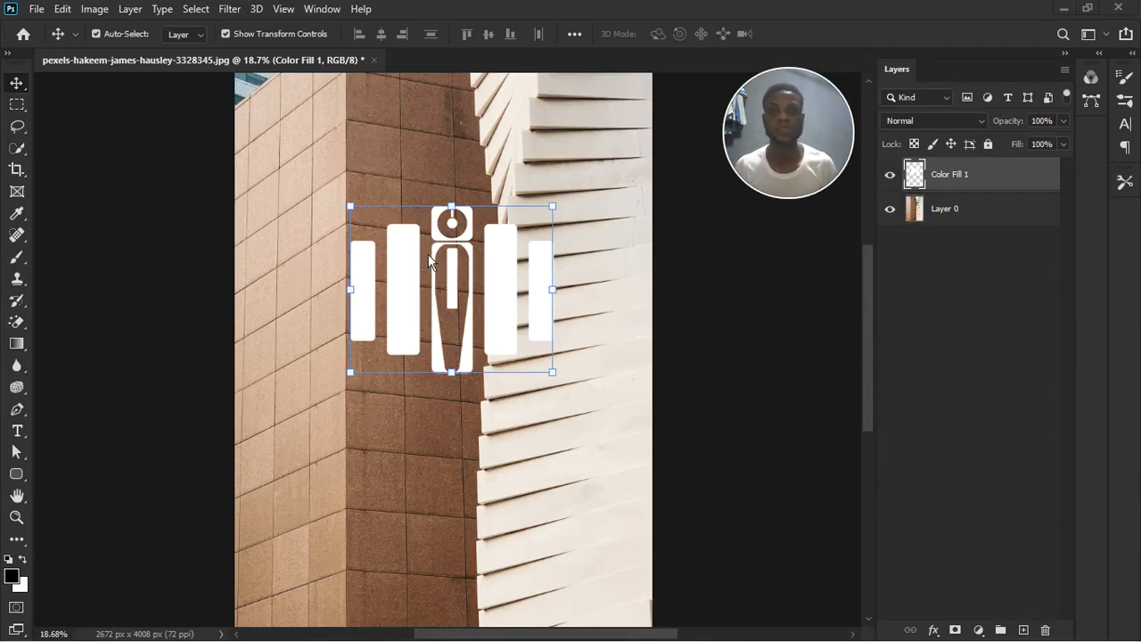
Toggle the white logo layer's visibility to compare the wall with and without the logo
scroll(427, 256, down, 2)
scroll(529, 333, up, 2)
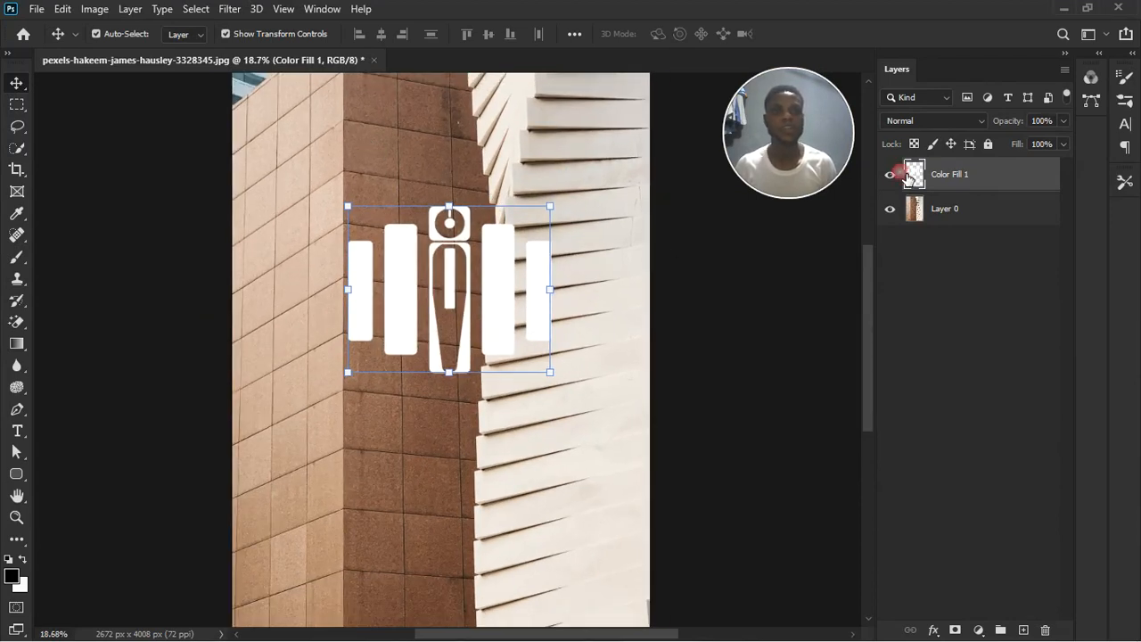
click(891, 175)
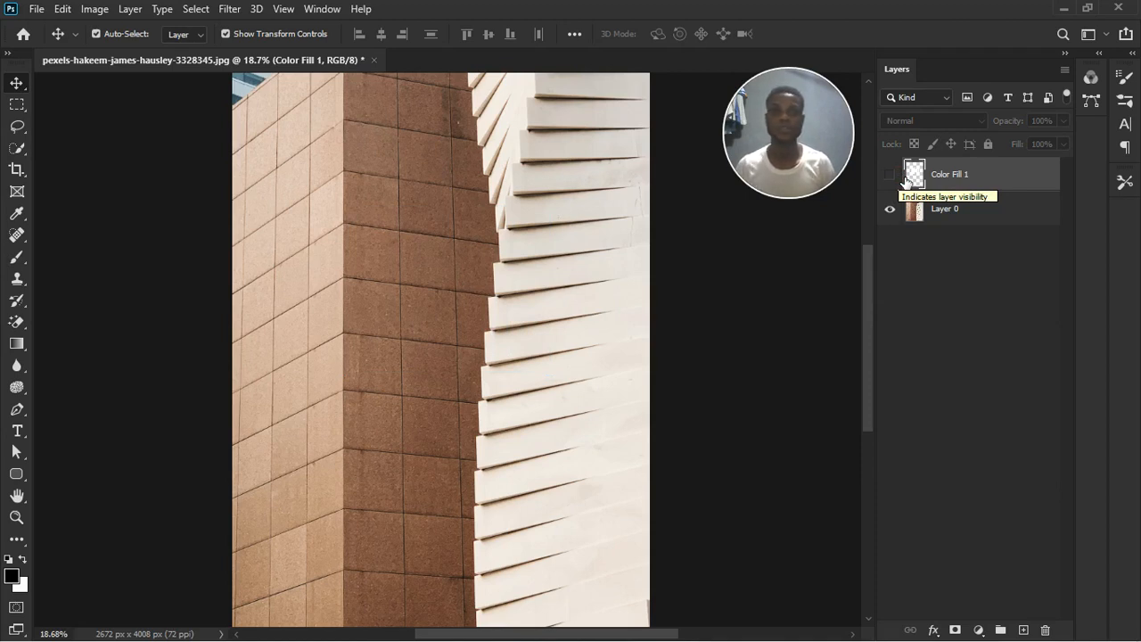
click(890, 174)
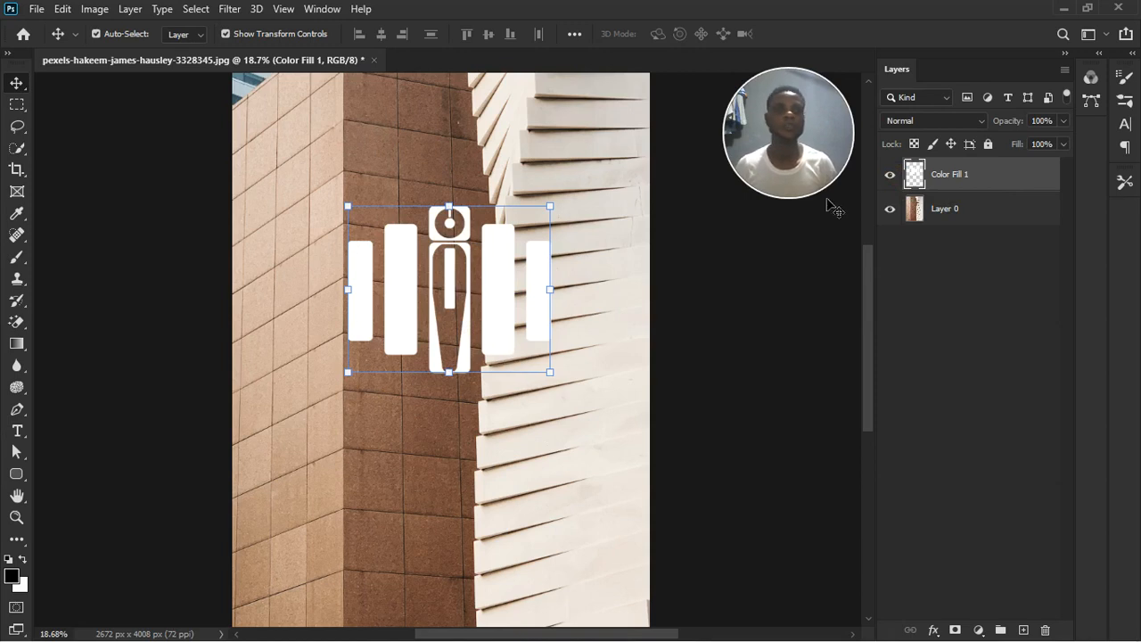
click(891, 175)
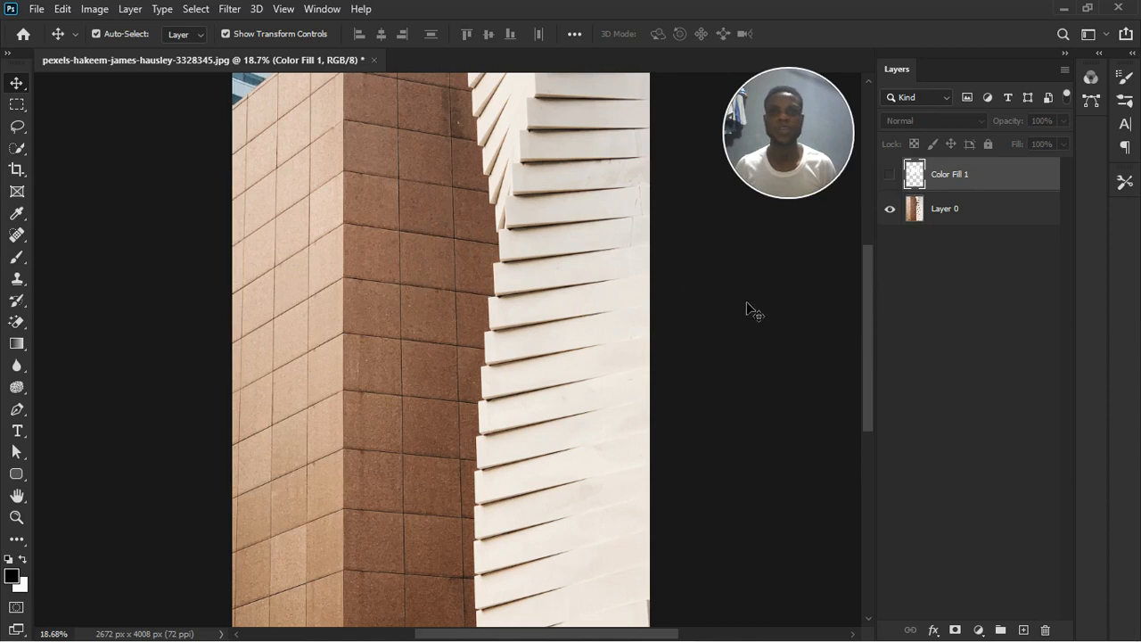
click(891, 175)
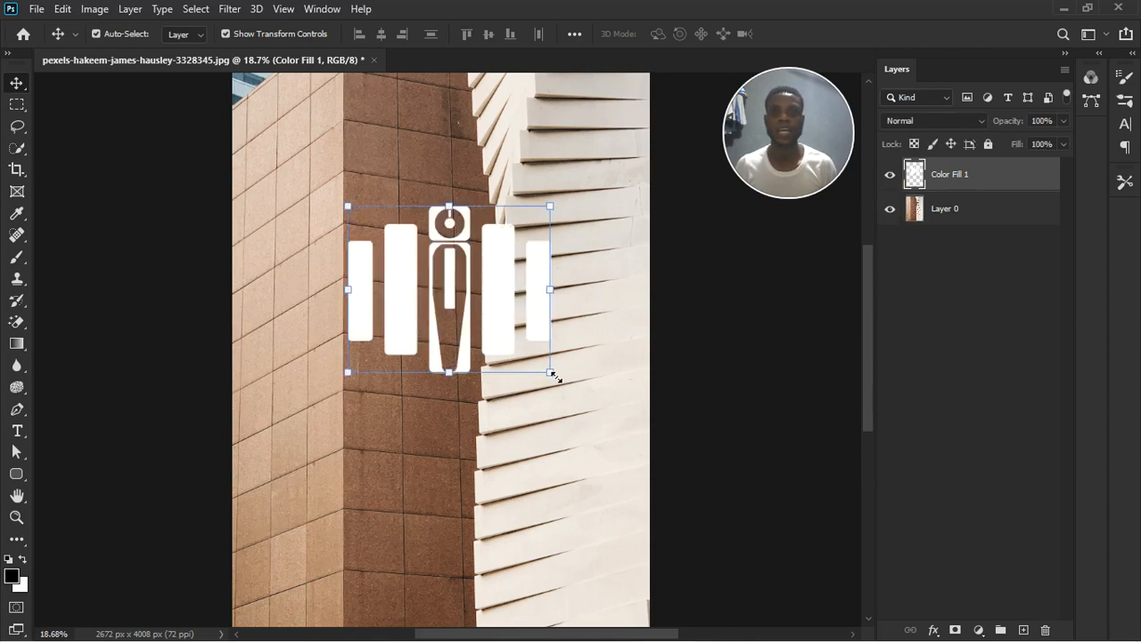
Scale the white logo down to about 59% so it fits on the brown wall face
drag(529, 357, 448, 252)
scroll(430, 252, up, 6)
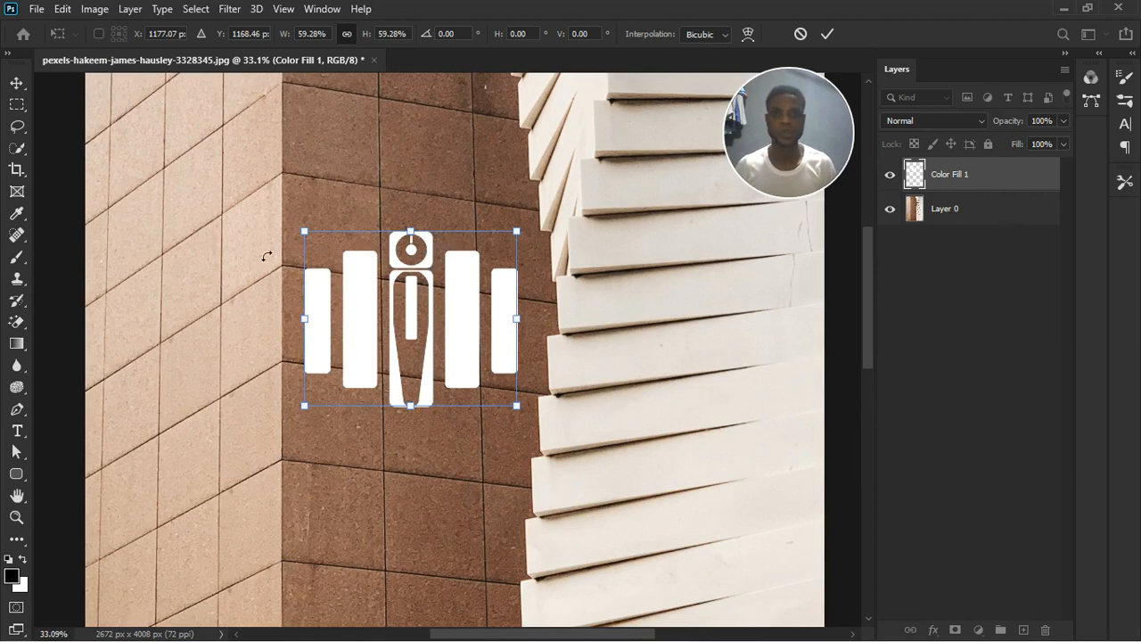
key(Return)
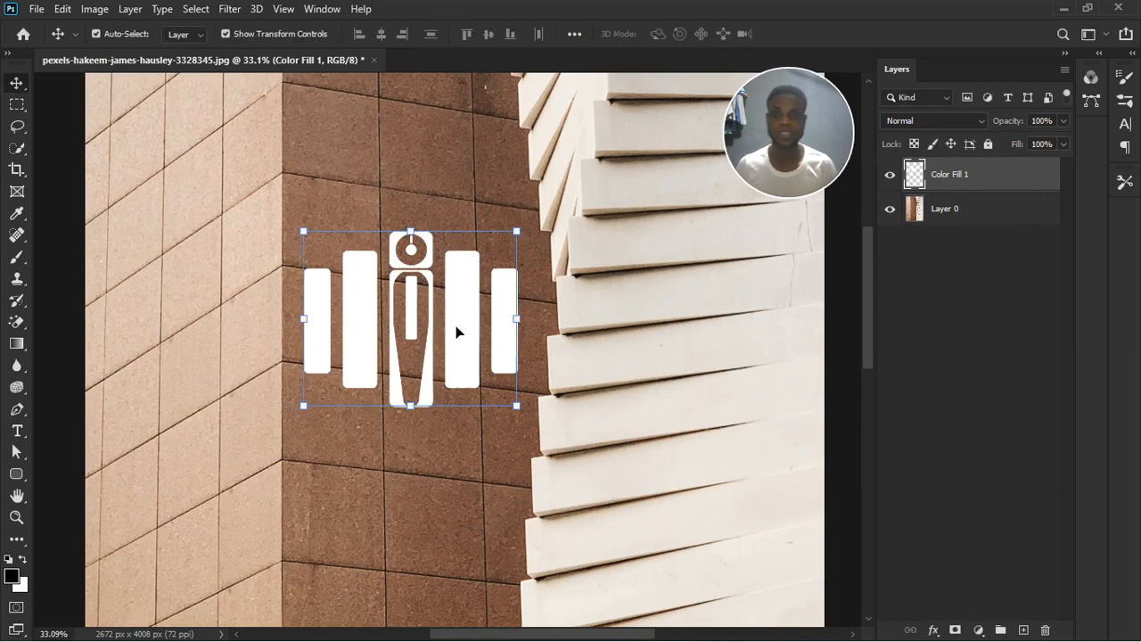
Add a crimson red solid color fill layer above the logo layer
click(980, 631)
click(1043, 337)
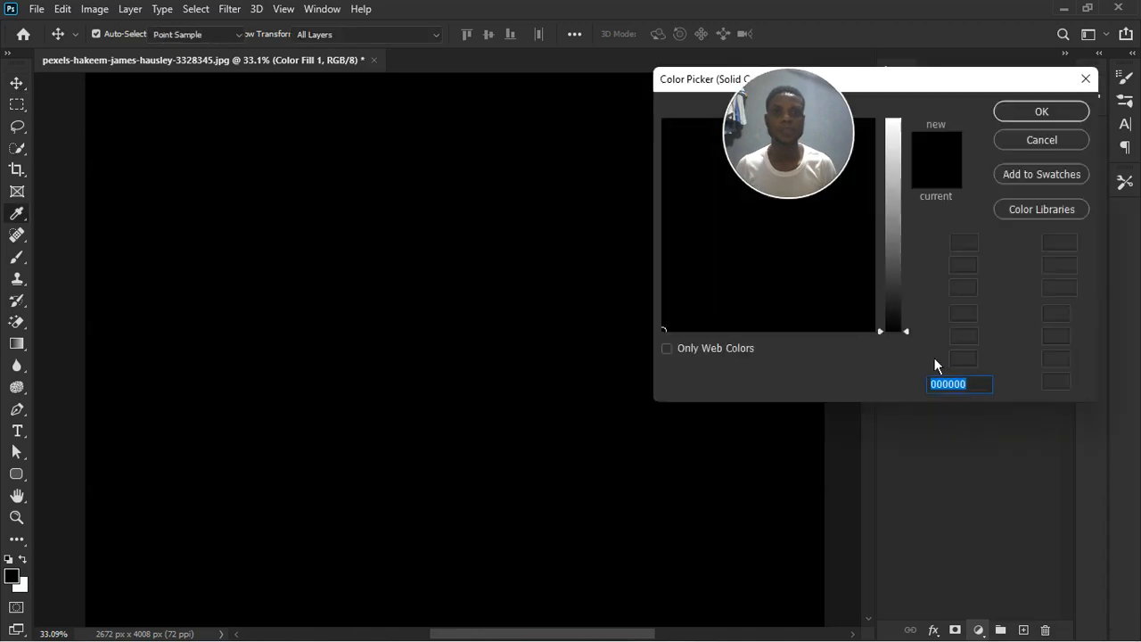
click(891, 197)
mouse_move(869, 174)
mouse_down()
mouse_move(871, 141)
mouse_move(1050, 166)
mouse_up()
click(1059, 119)
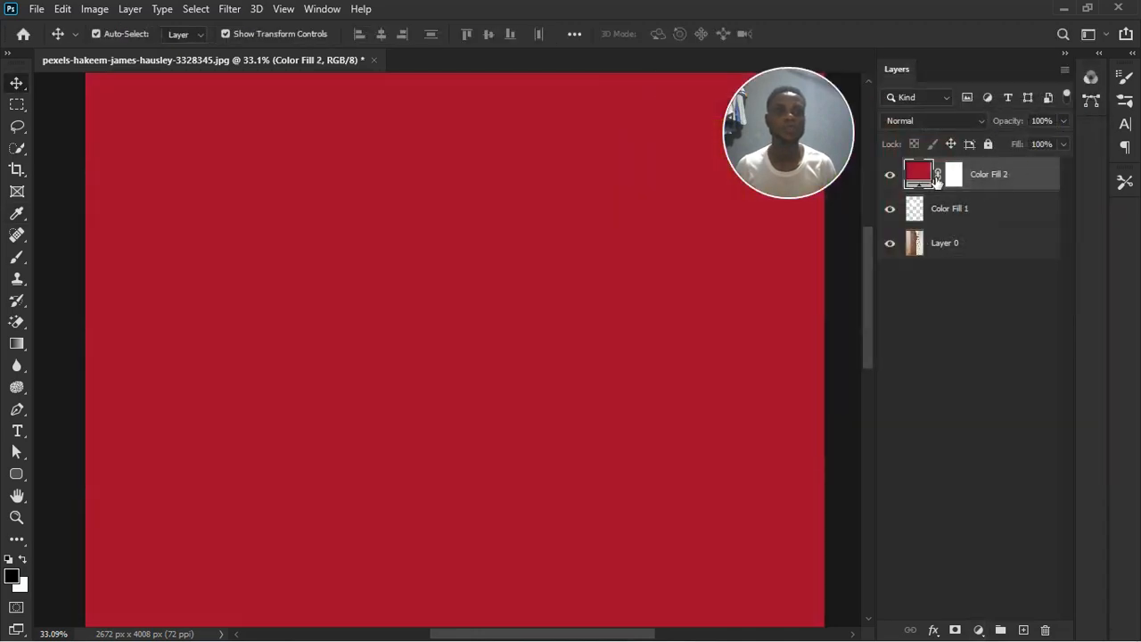
Convert the red fill layer to a smart object and rasterize it
right_click(1032, 175)
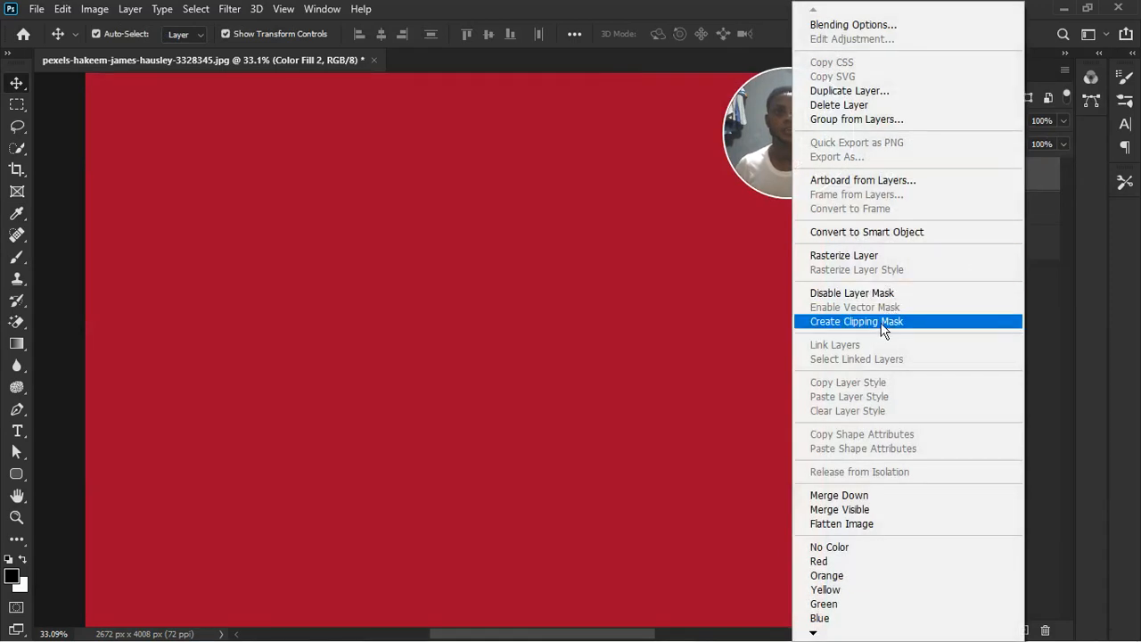
click(869, 233)
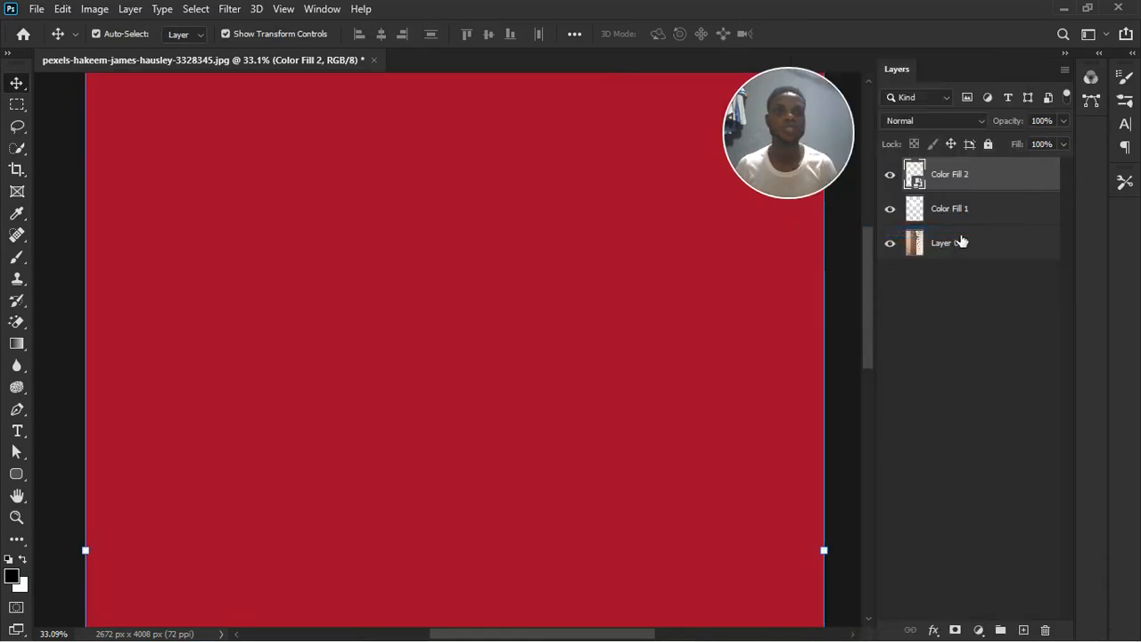
right_click(1010, 176)
click(945, 321)
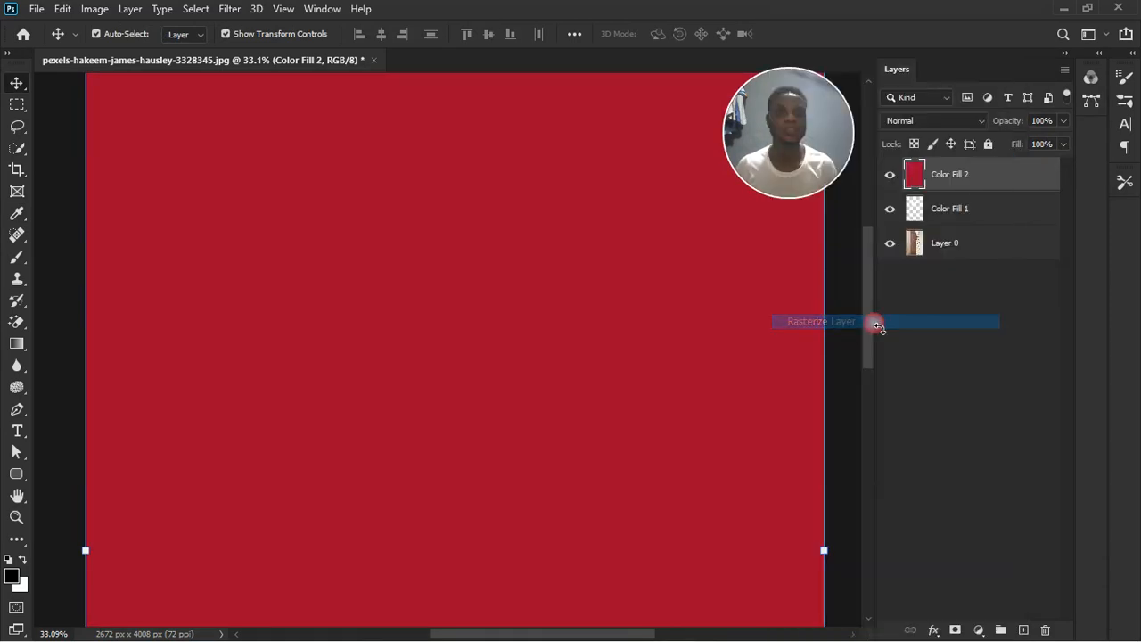
Scale the red layer to a rectangle about 40% wide and 16% high that covers the logo area
scroll(545, 270, down, 4)
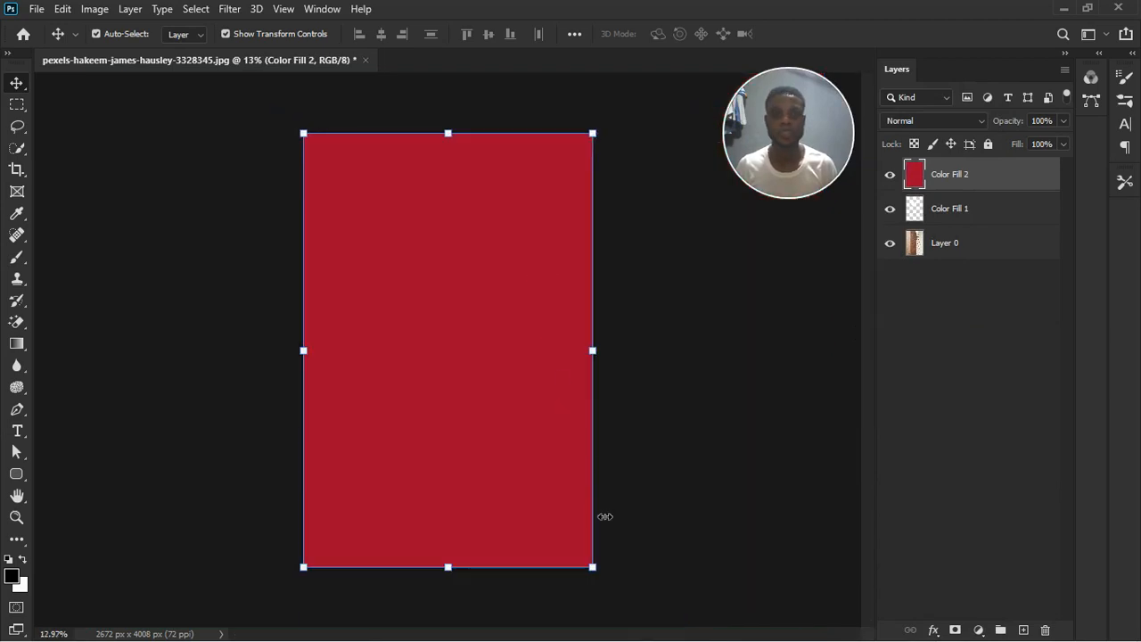
drag(593, 567, 517, 369)
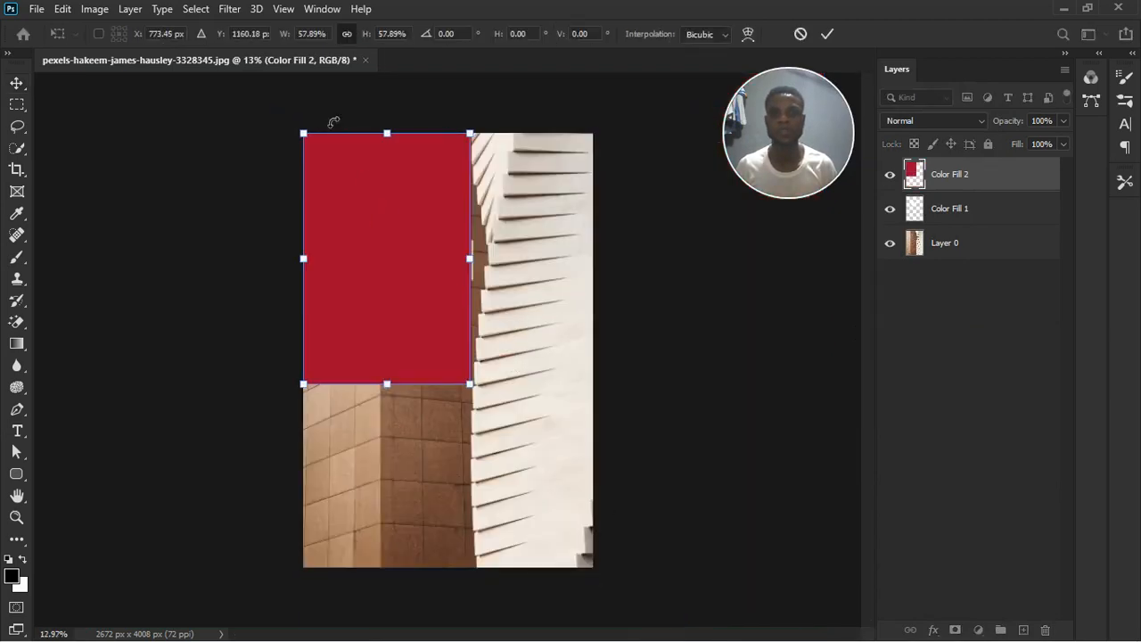
drag(314, 144, 402, 234)
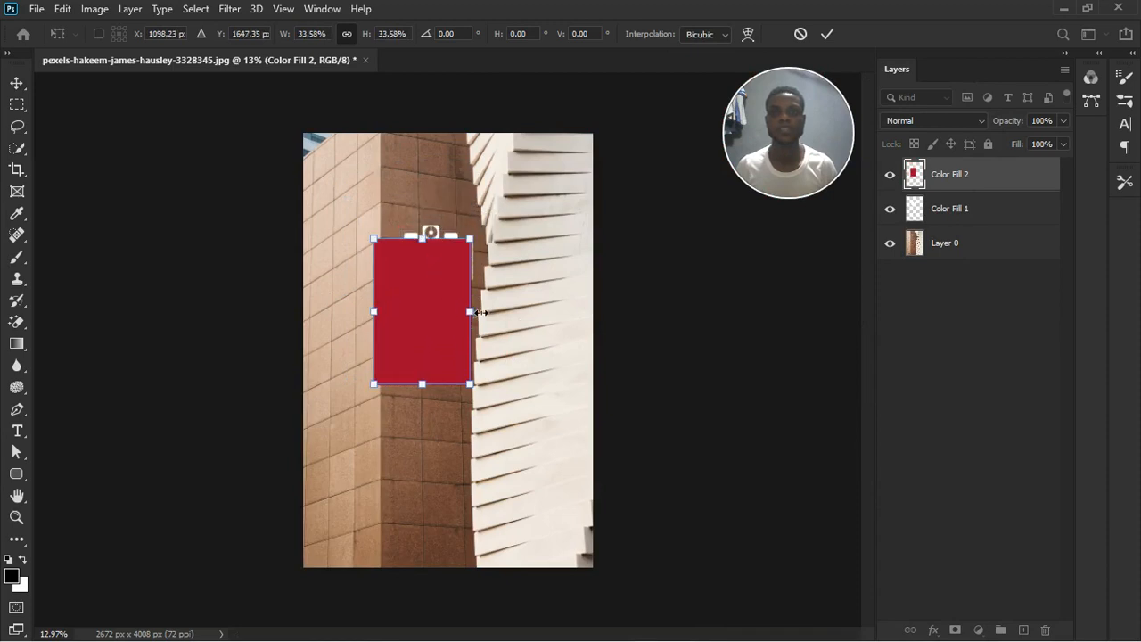
drag(482, 312, 489, 312)
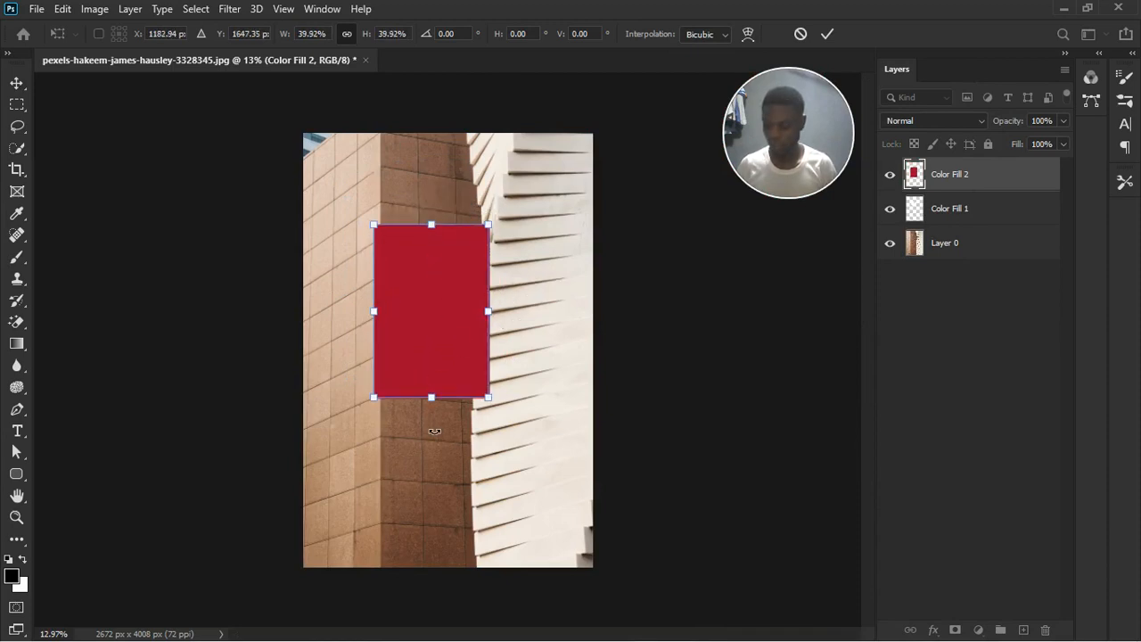
drag(445, 406, 454, 298)
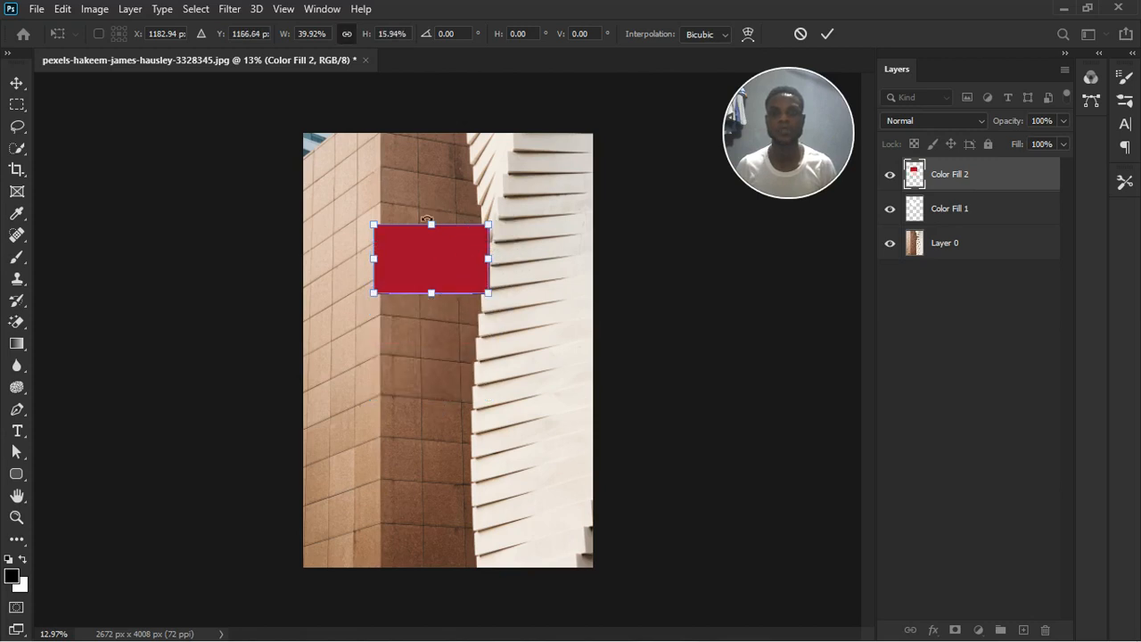
mouse_move(437, 226)
mouse_down()
mouse_move(445, 251)
mouse_move(440, 237)
mouse_up()
scroll(434, 302, up, 4)
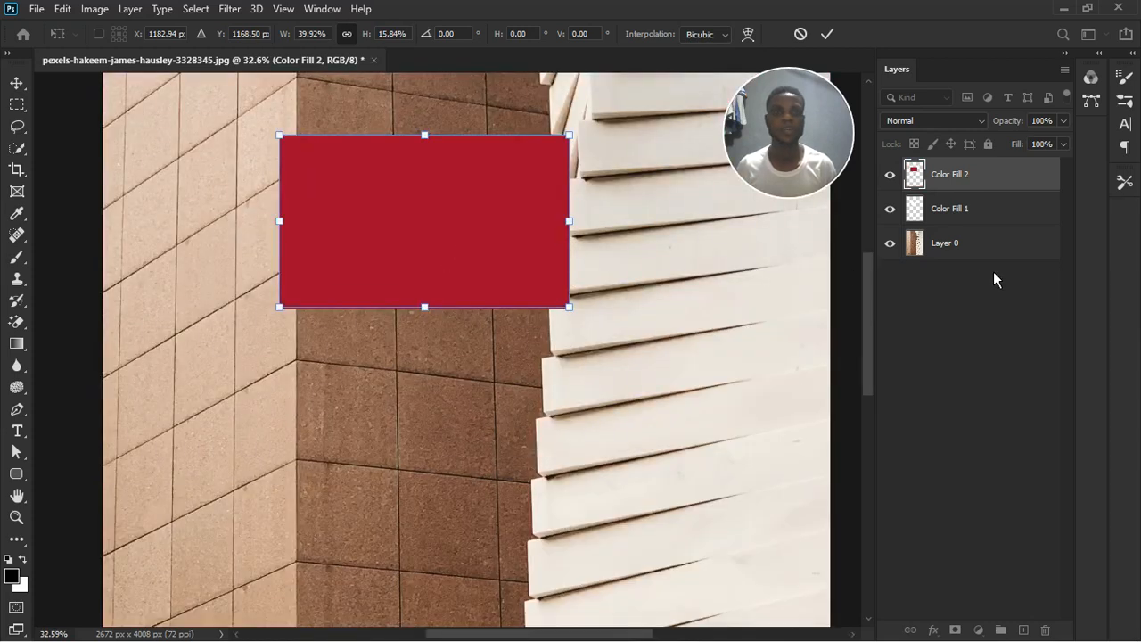
click(992, 332)
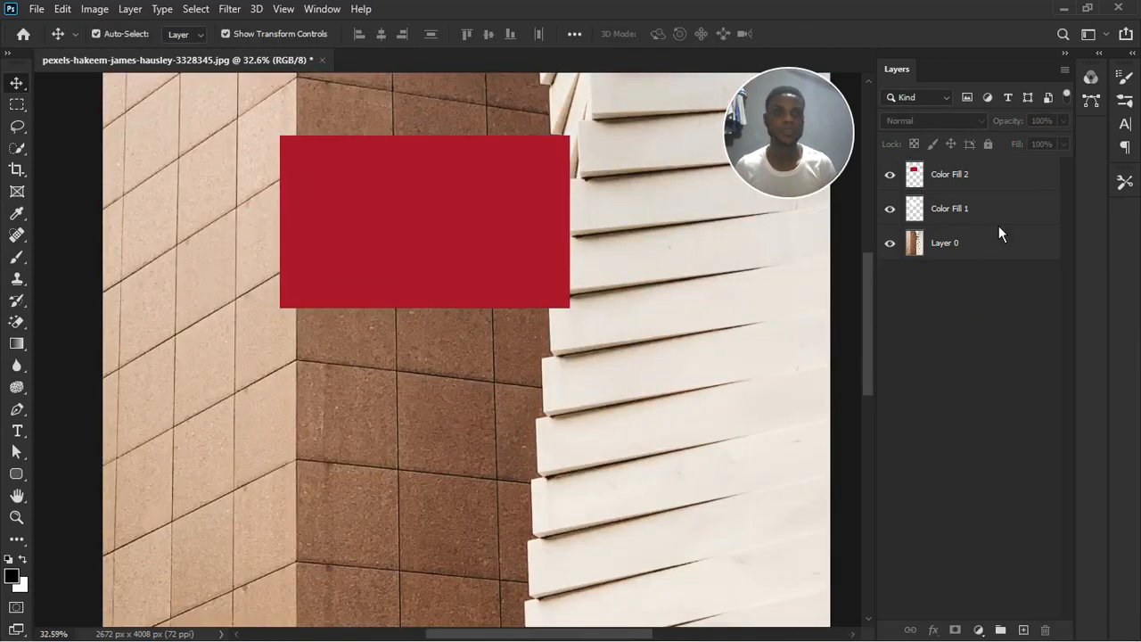
Reorder the red rectangle layer directly beneath the white logo layer
click(1017, 183)
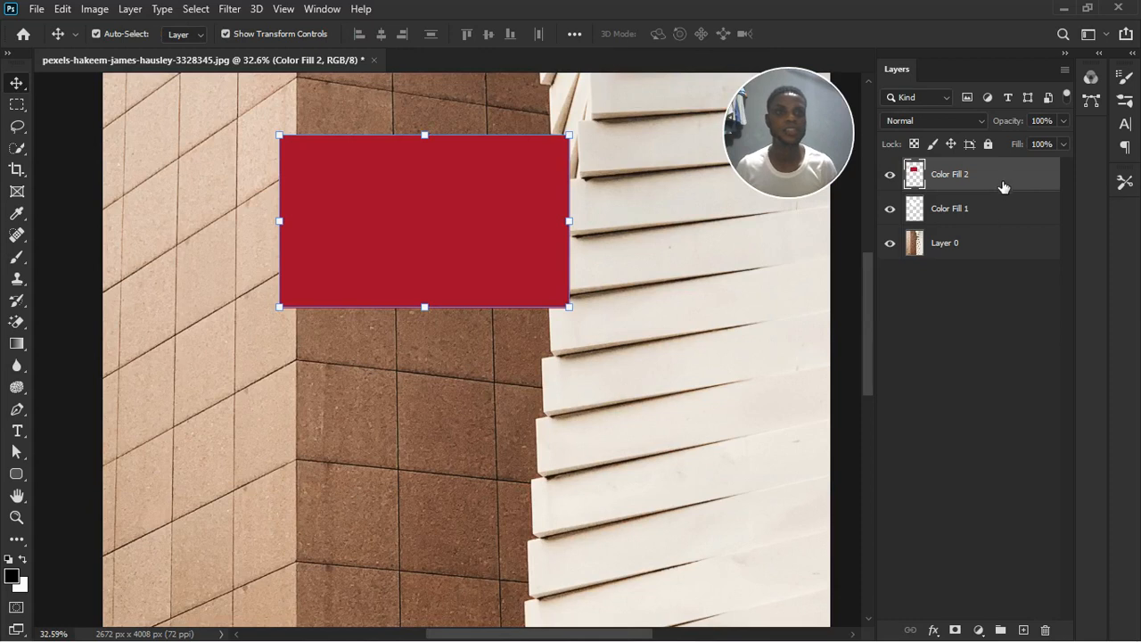
drag(1004, 186, 1006, 235)
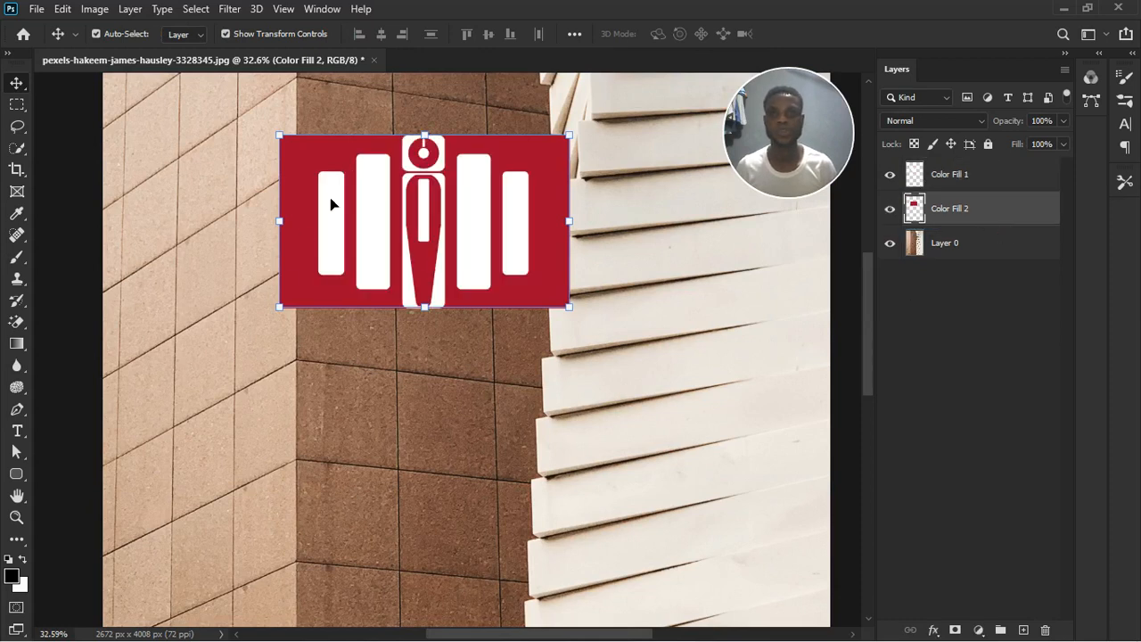
shift+click(1012, 184)
Set the red rectangle layer's fill to 35%
click(1018, 206)
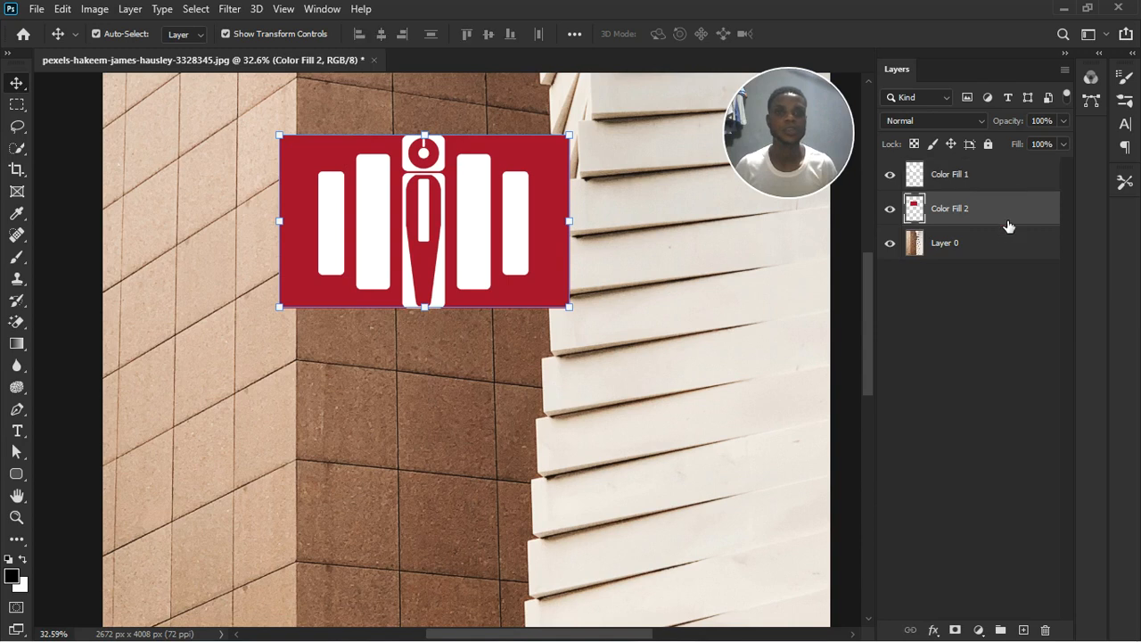
click(1065, 145)
drag(1065, 168, 1028, 178)
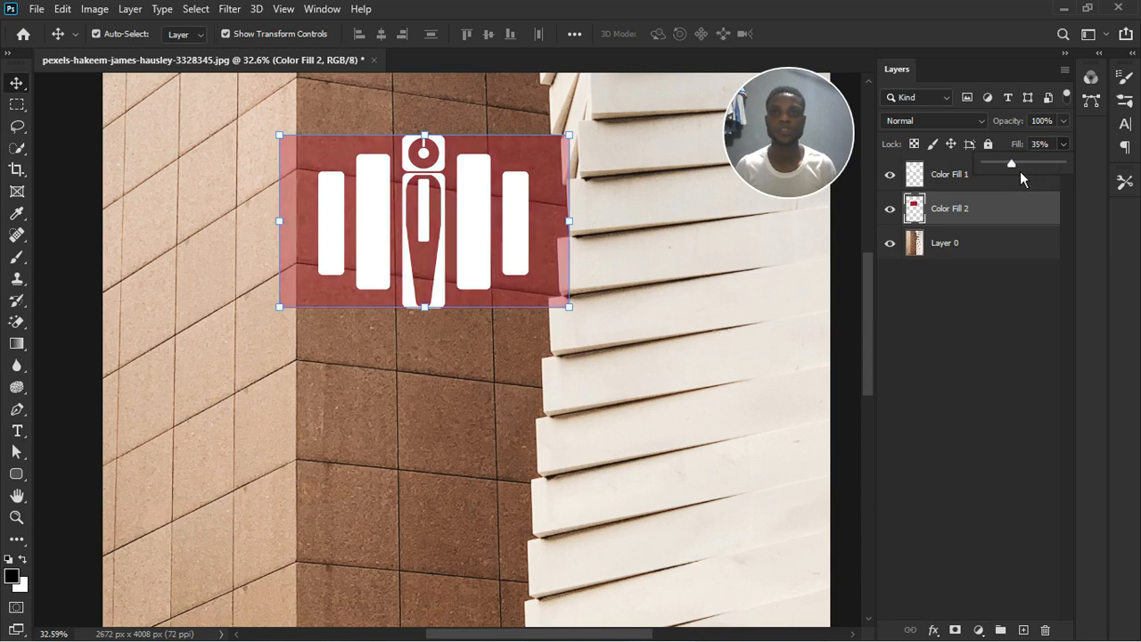
Group the logo layer and the red rectangle layer together
click(1005, 207)
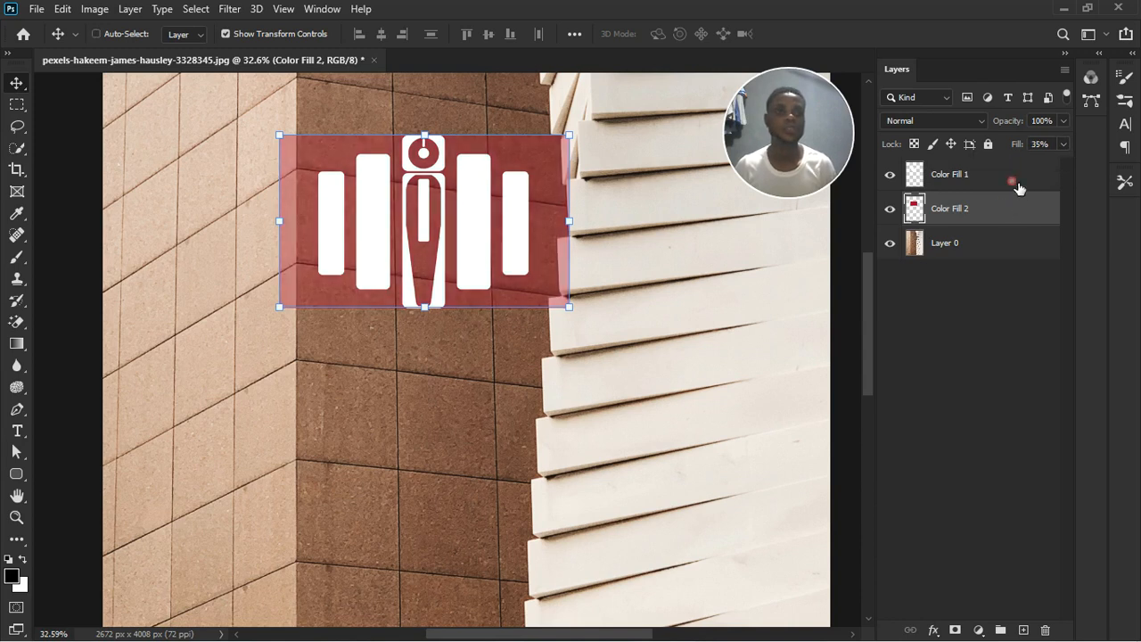
shift+click(1016, 180)
click(1001, 631)
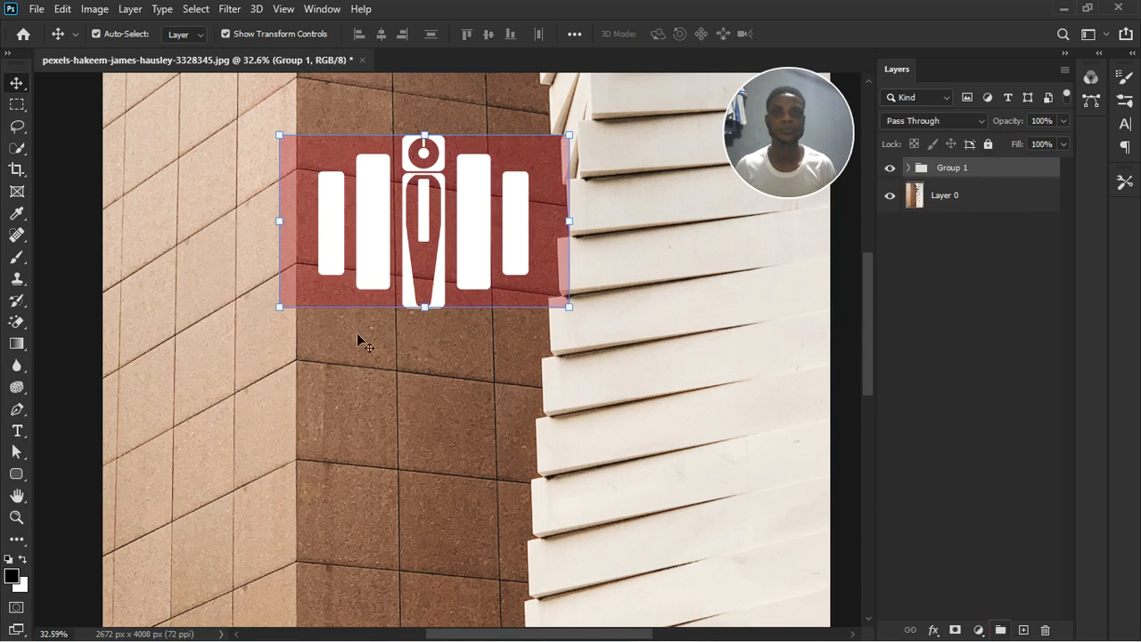
Start distorting the group and place its upper-left corner on the brown wall's left edge at a tile joint
scroll(388, 79, up, 1)
scroll(388, 79, up, 2)
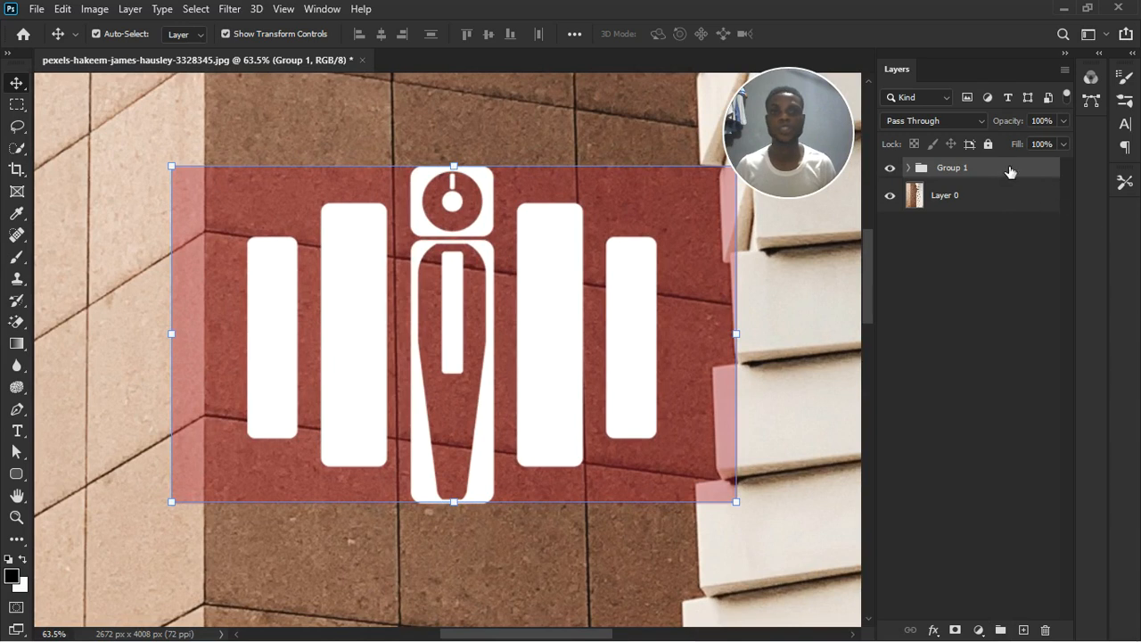
click(63, 10)
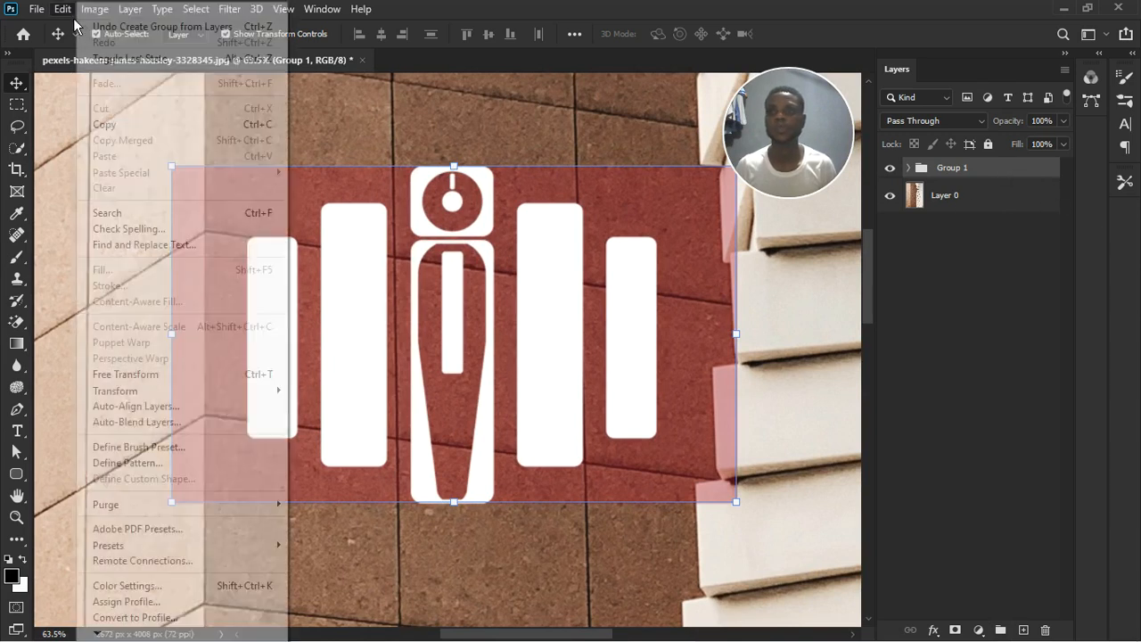
click(63, 10)
click(63, 10)
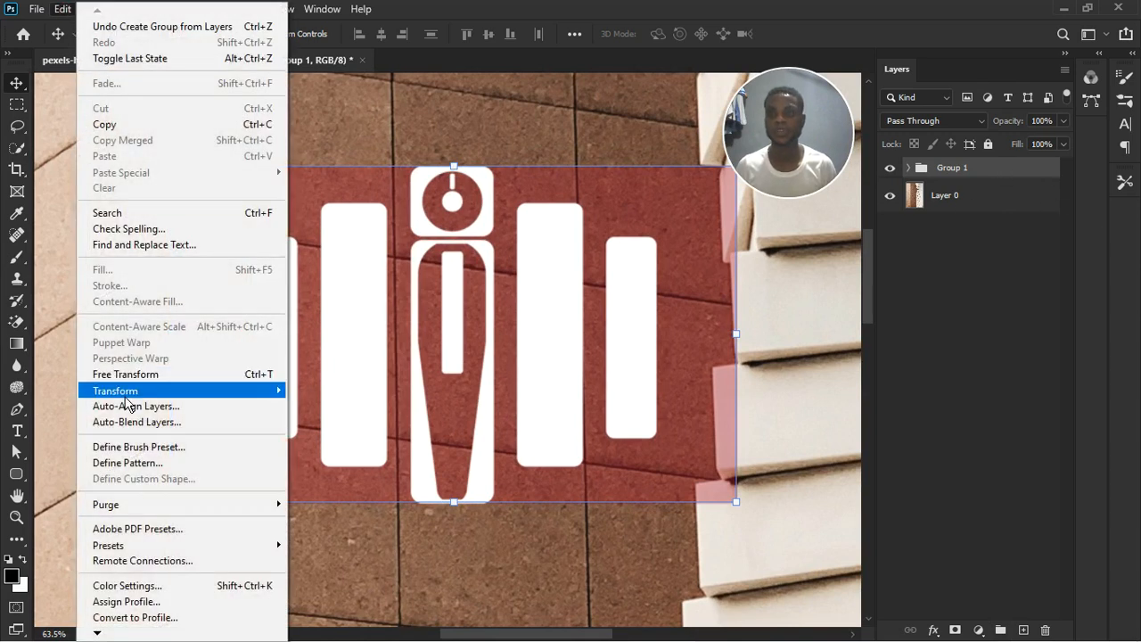
mouse_move(152, 388)
click(332, 201)
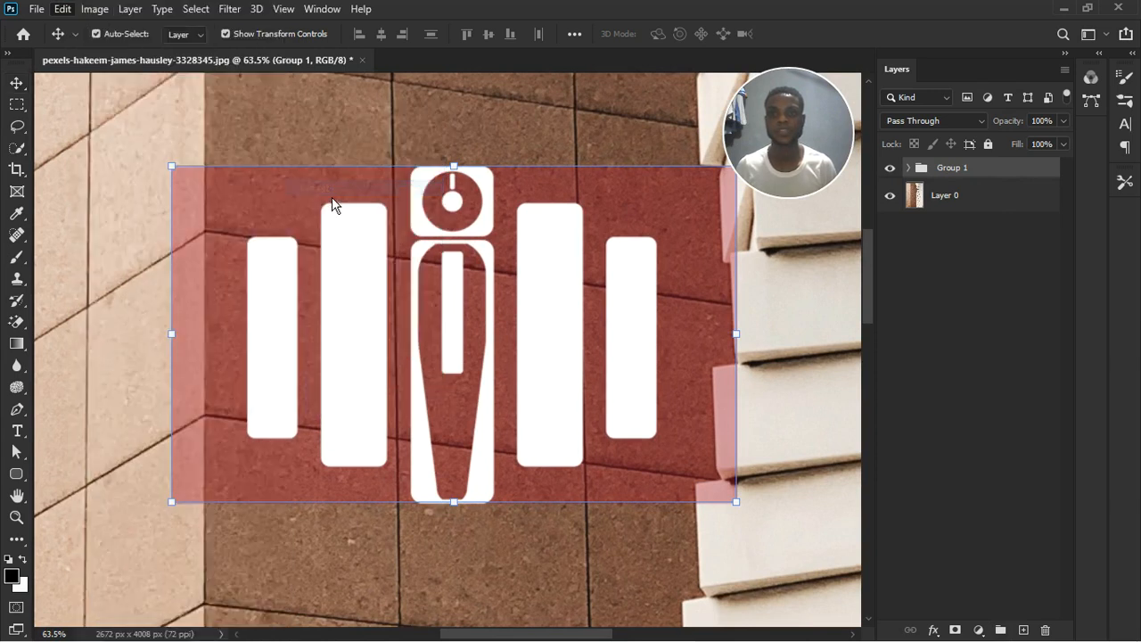
scroll(286, 304, down, 3)
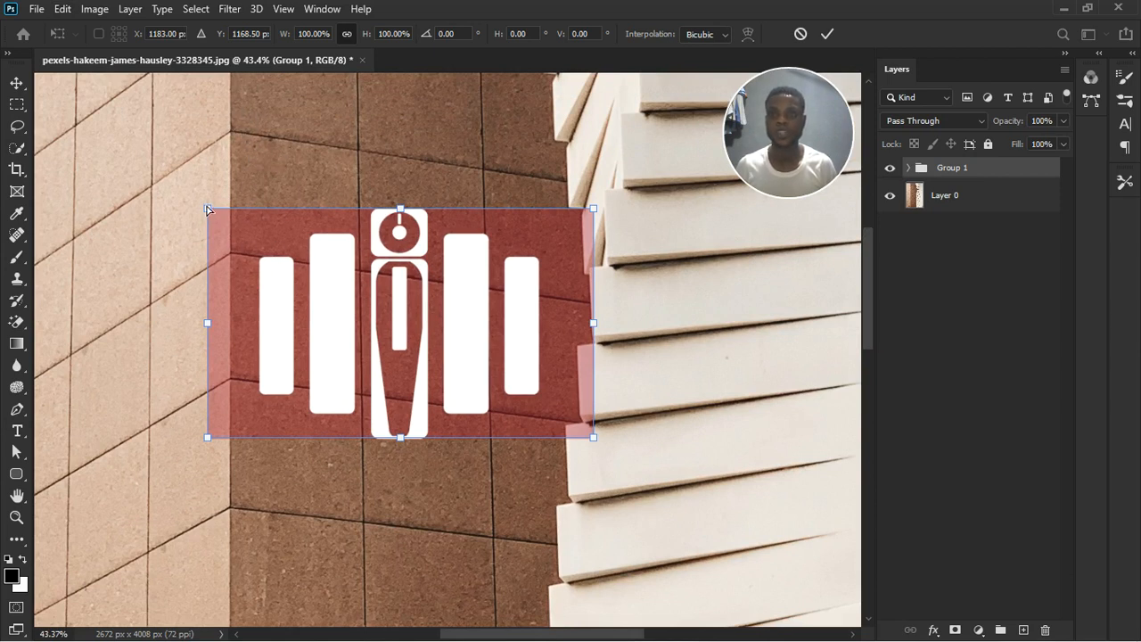
drag(208, 208, 229, 132)
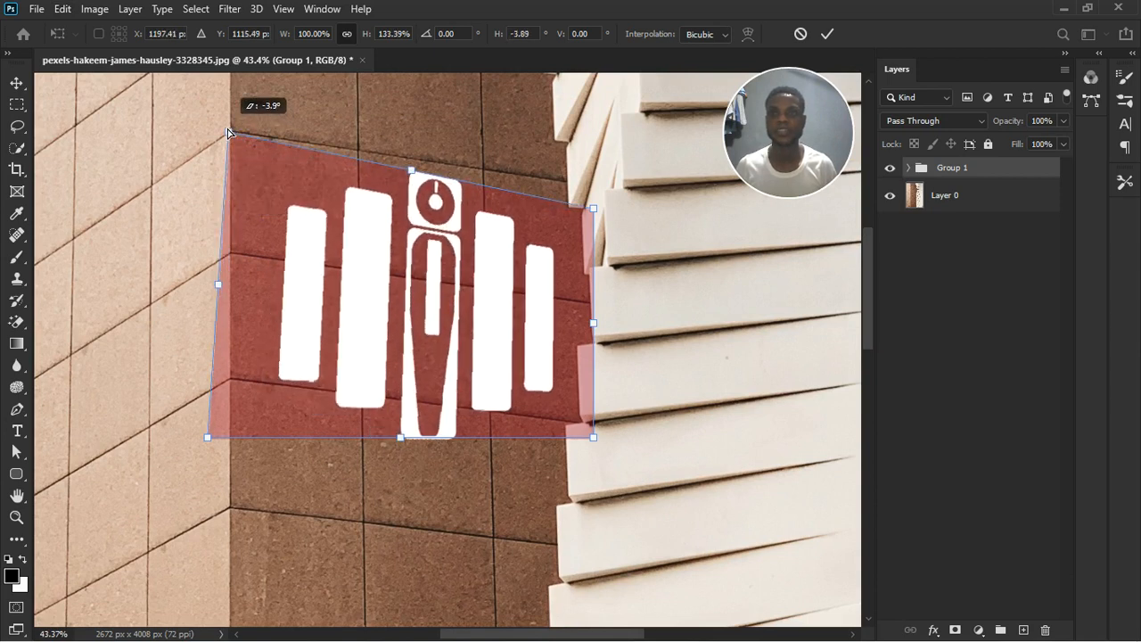
Align the distorted group's lower-left corner with the wall's left edge where the lower tile joint meets it
drag(208, 441, 232, 383)
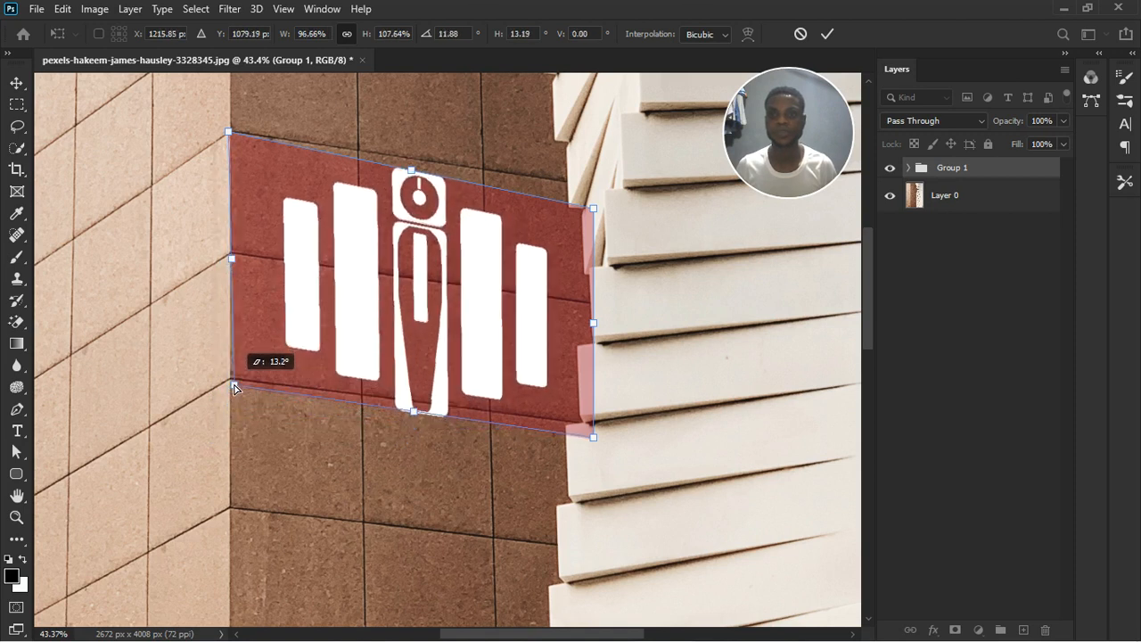
scroll(223, 348, up, 5)
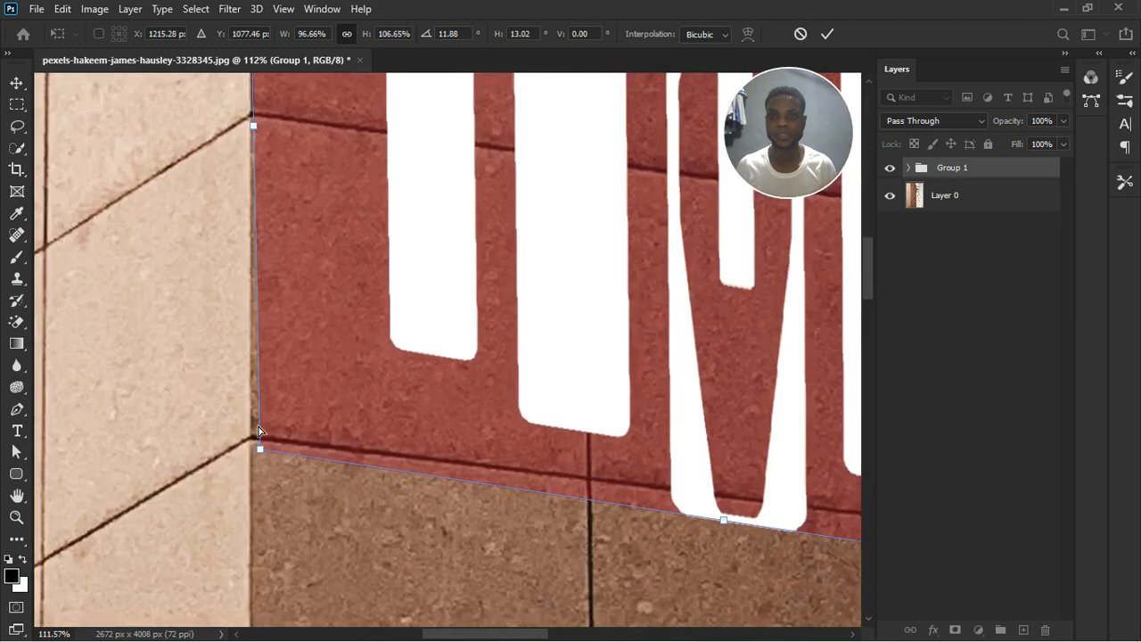
drag(259, 455, 250, 439)
Distort the group's upper-right and lower-right corners inward onto the brown wall, aligning its upper and lower edges with the tile joints
scroll(205, 459, down, 5)
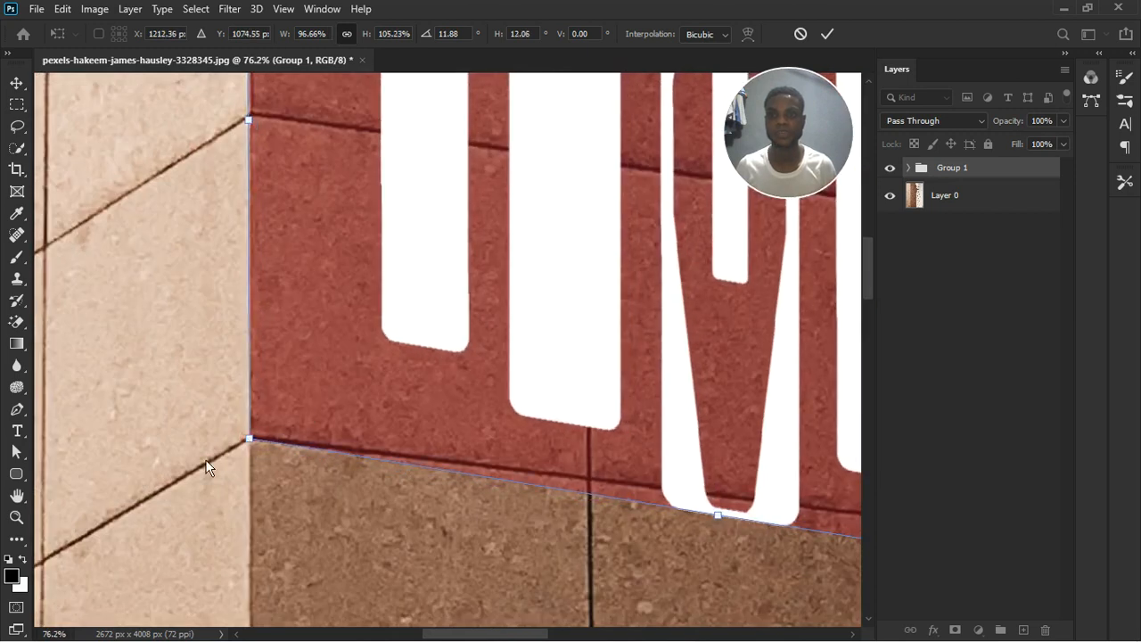
scroll(205, 459, down, 2)
scroll(451, 390, up, 6)
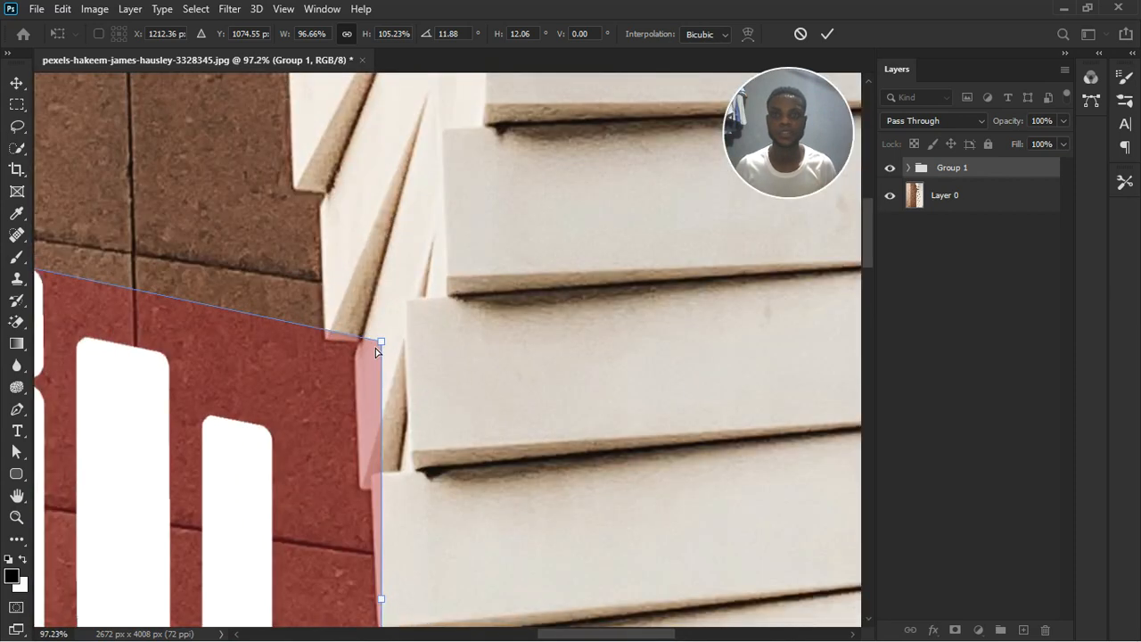
drag(380, 344, 265, 279)
scroll(300, 247, down, 4)
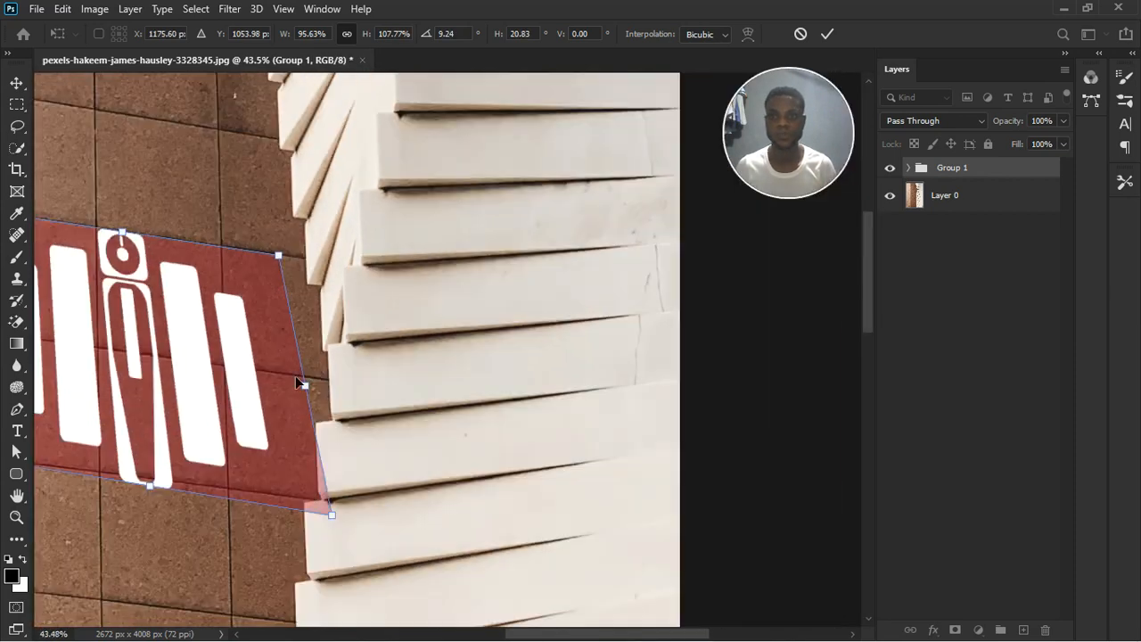
drag(331, 515, 284, 499)
scroll(336, 465, down, 5)
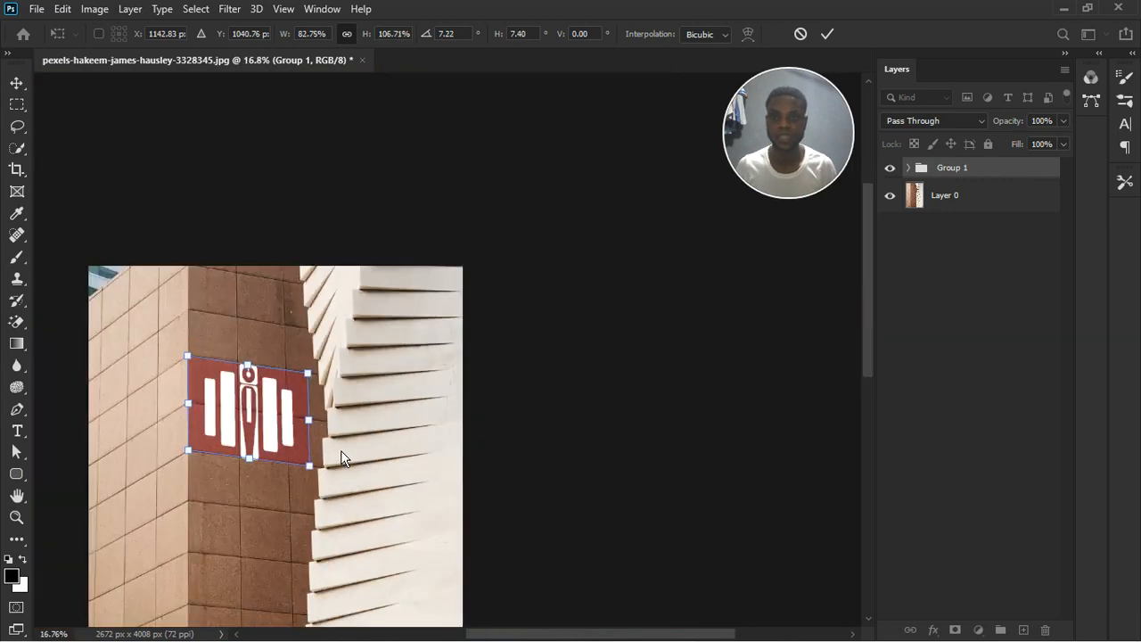
Fine-tune the group's left corners on the wall's left edge at the tile joints and apply the distortion
scroll(226, 409, up, 6)
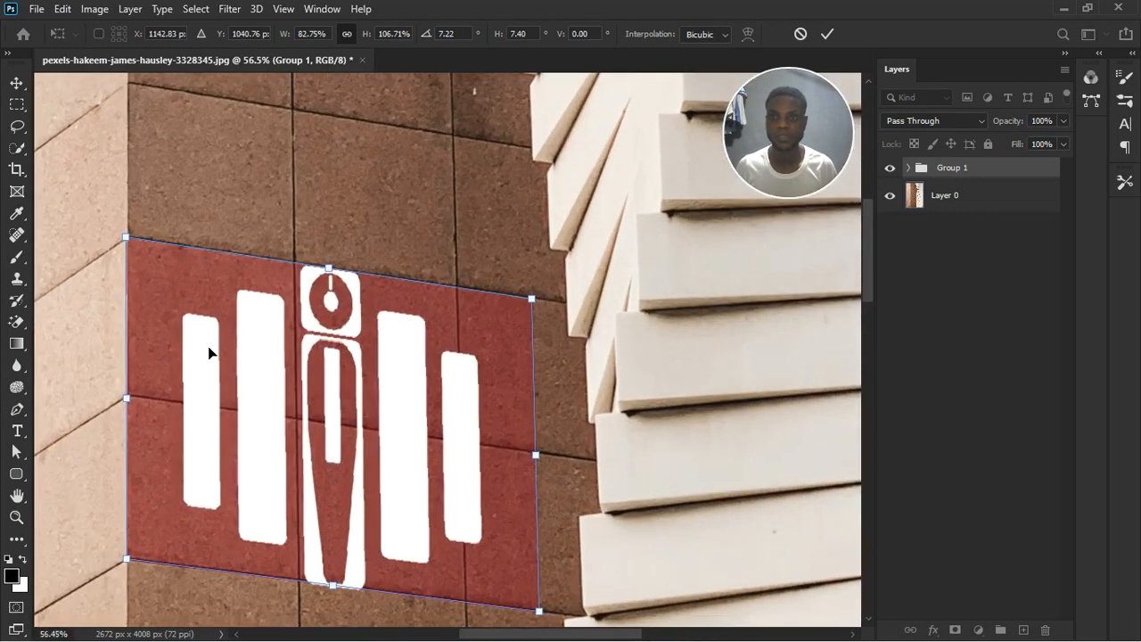
scroll(138, 255, up, 2)
drag(124, 234, 124, 233)
scroll(257, 215, down, 3)
scroll(189, 459, up, 5)
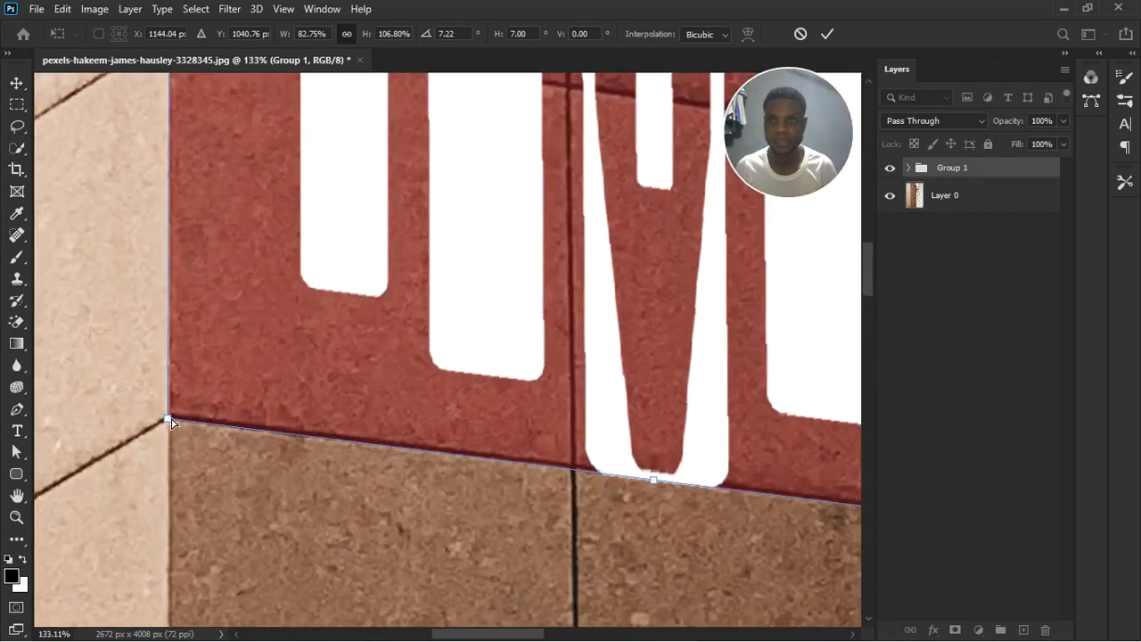
drag(172, 422, 175, 419)
scroll(158, 449, down, 2)
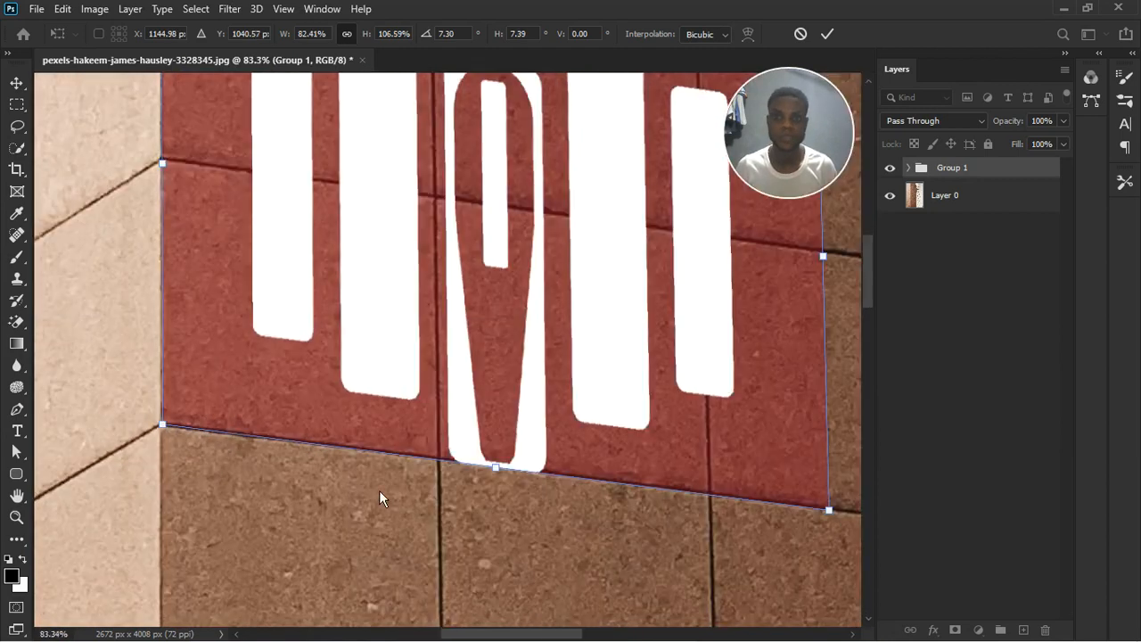
scroll(496, 513, down, 2)
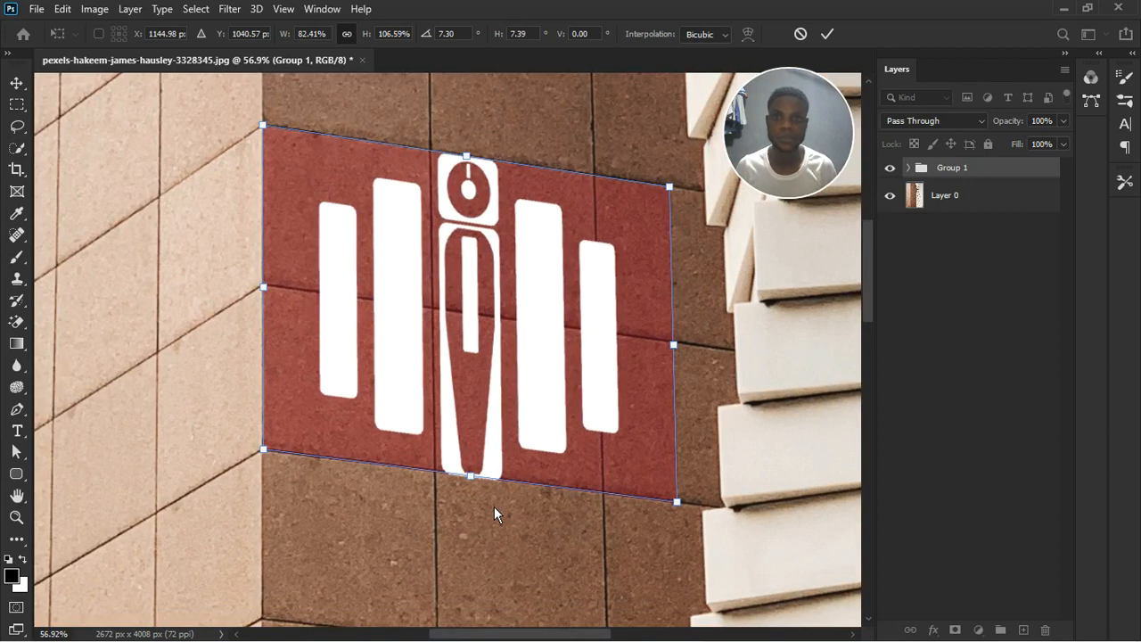
scroll(494, 506, down, 5)
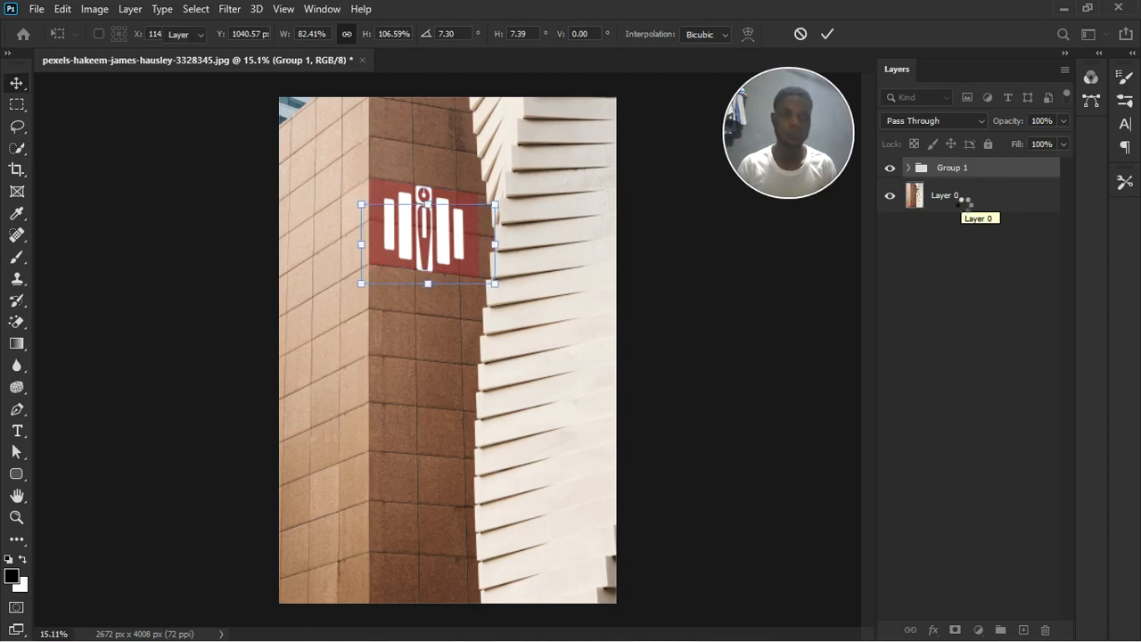
key(Return)
click(935, 252)
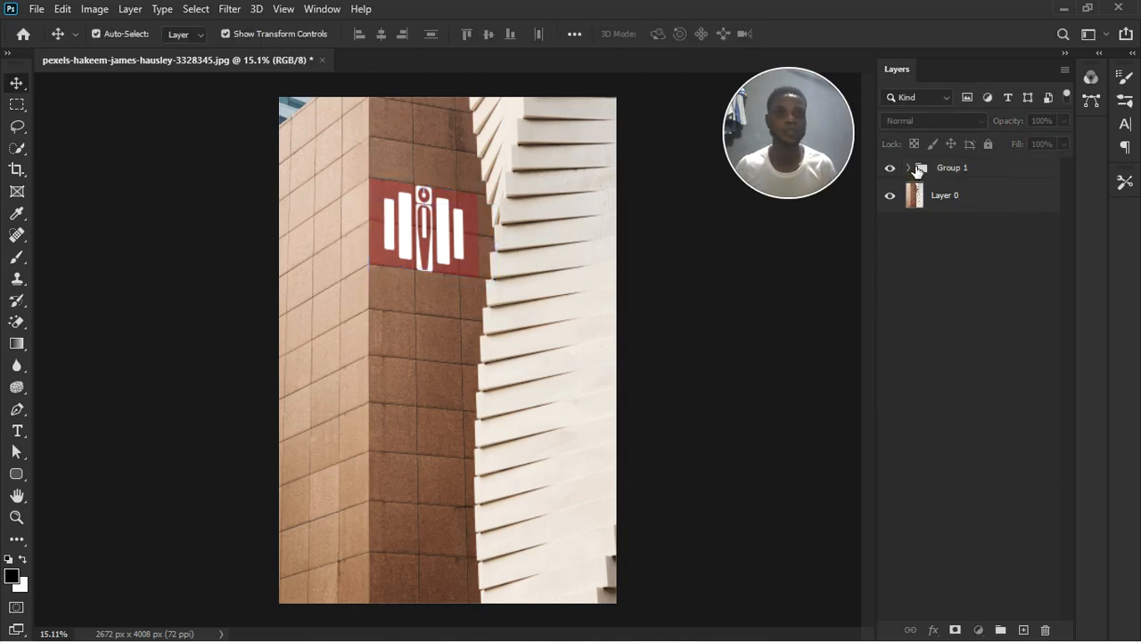
Move the Color Fill 1 logo layer out above Group 1 and hide the group containing the red rectangle
click(909, 169)
click(910, 169)
click(909, 169)
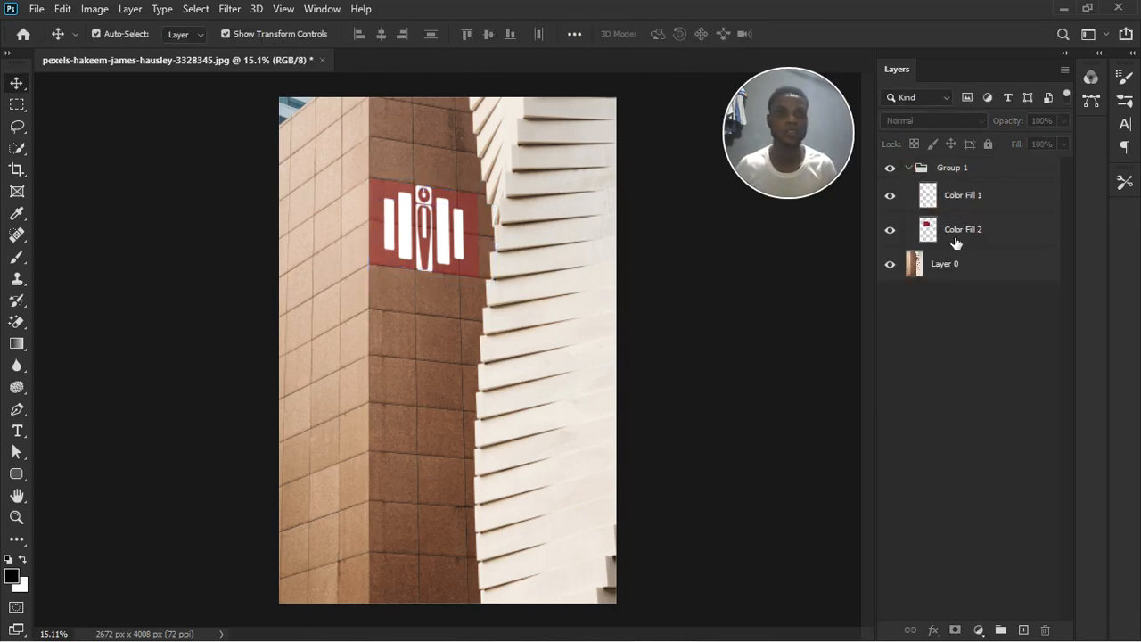
click(984, 230)
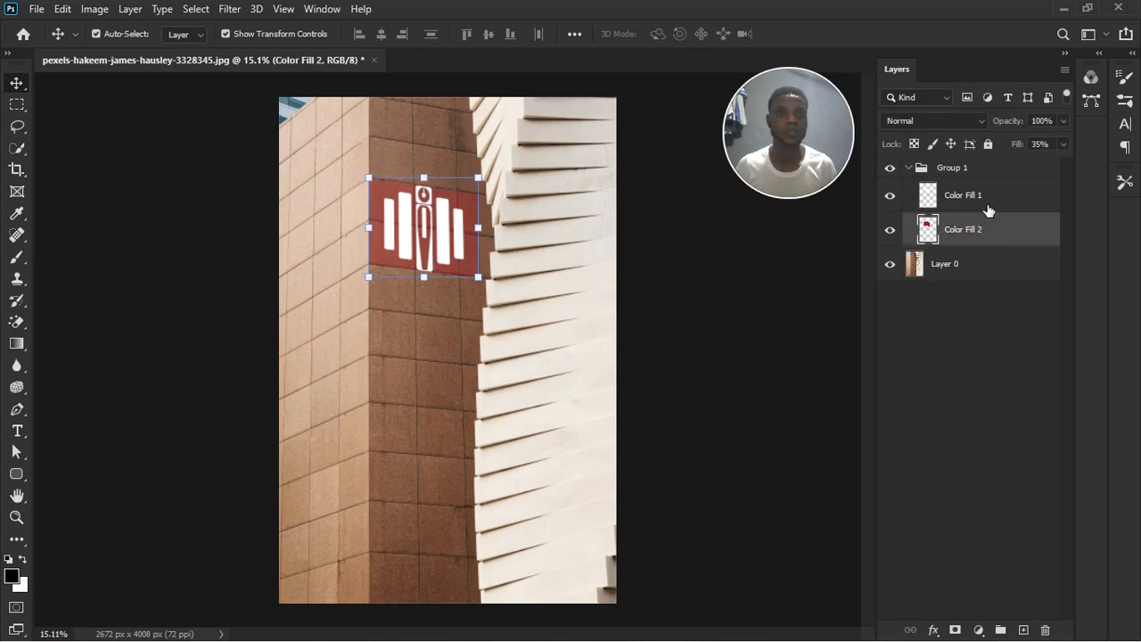
drag(992, 206, 990, 168)
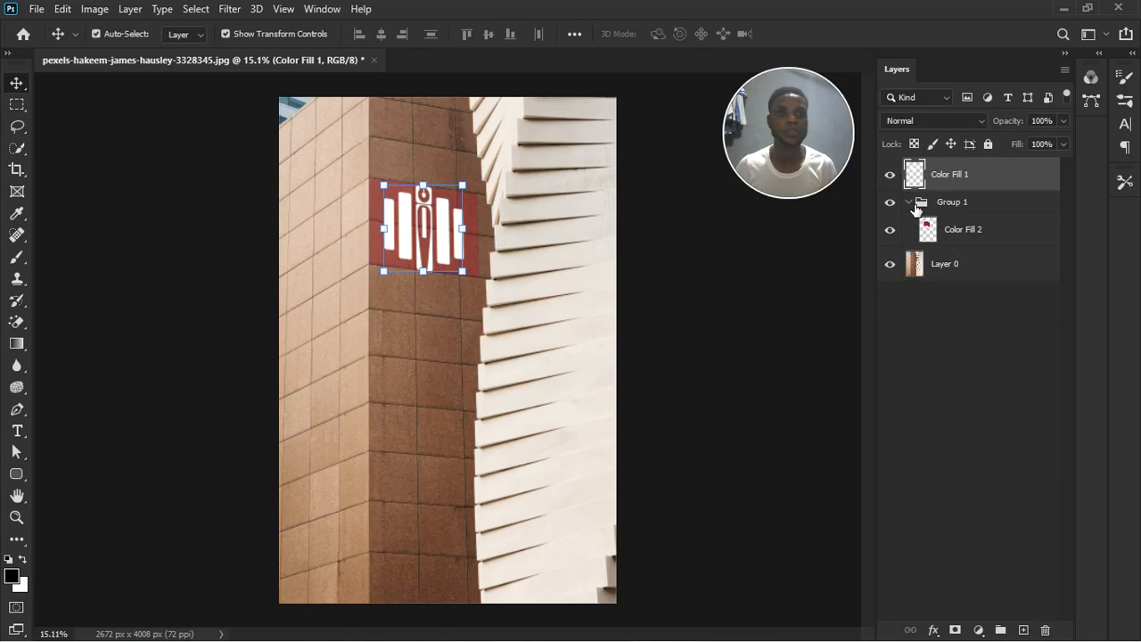
click(908, 202)
click(886, 209)
scroll(408, 214, up, 3)
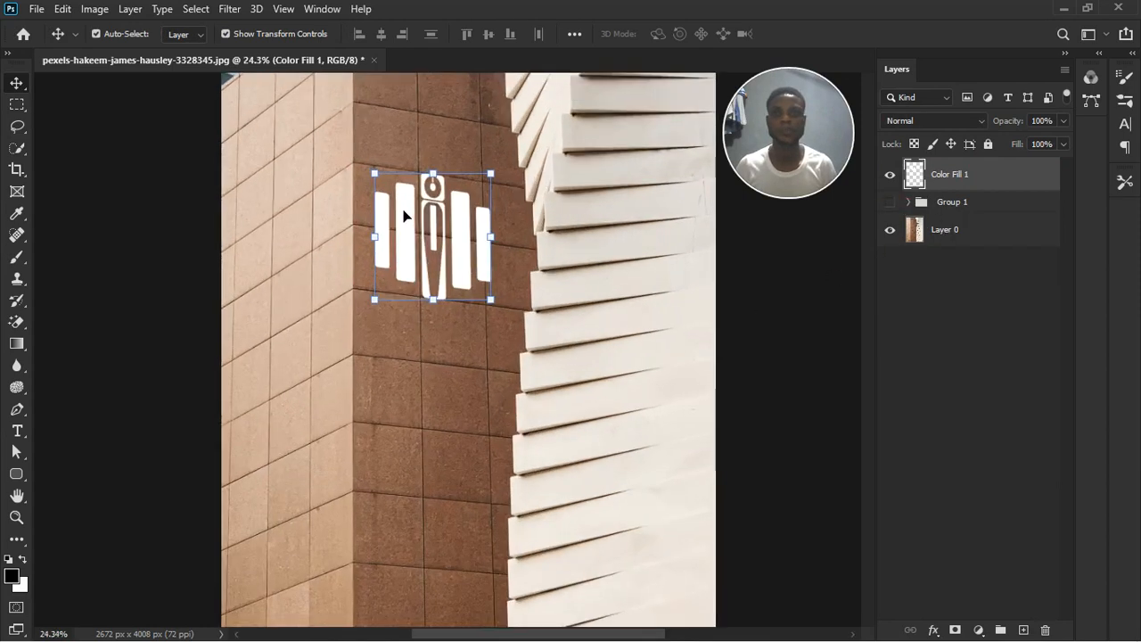
click(899, 366)
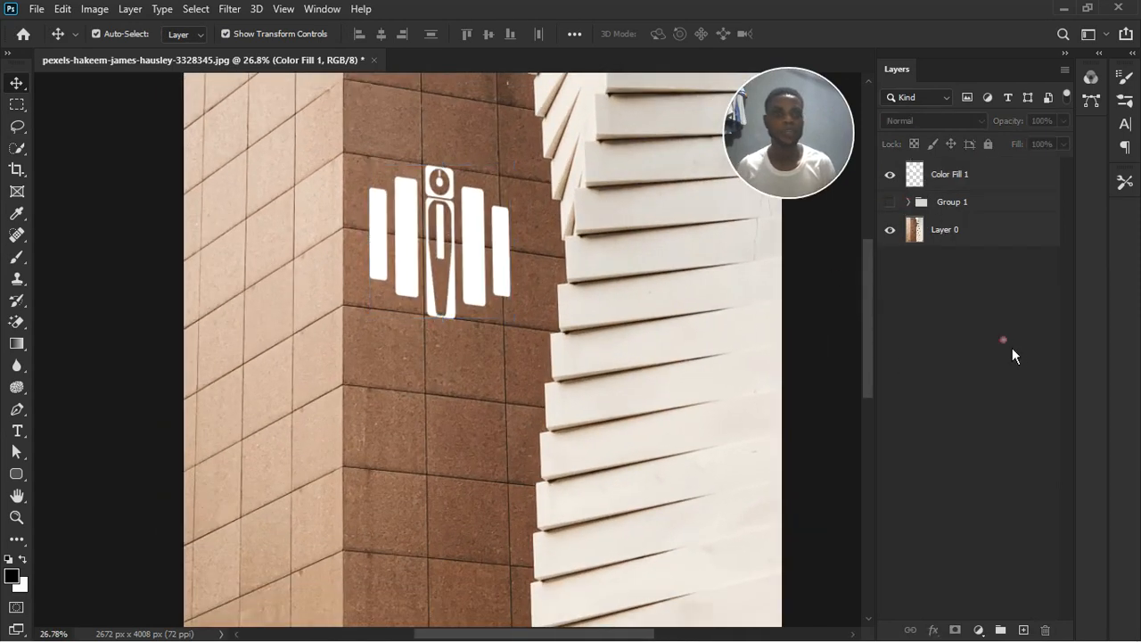
scroll(450, 183, up, 3)
scroll(455, 183, up, 2)
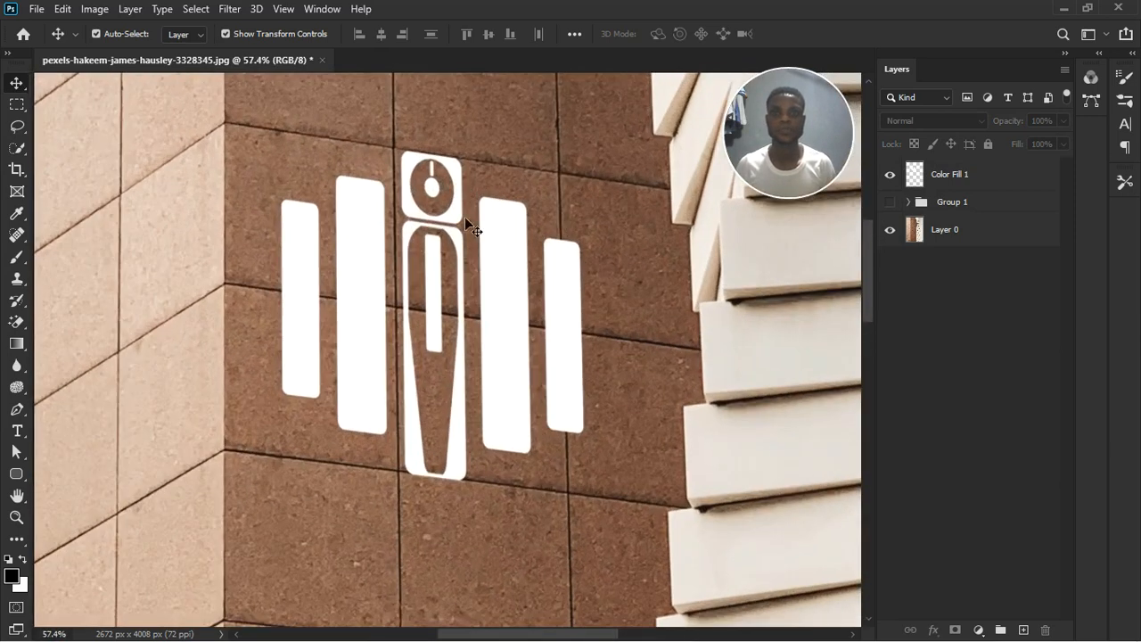
Add a new layer above the logo and brush black lines along the upper tile joints of both walls and down the logo's right side
click(515, 306)
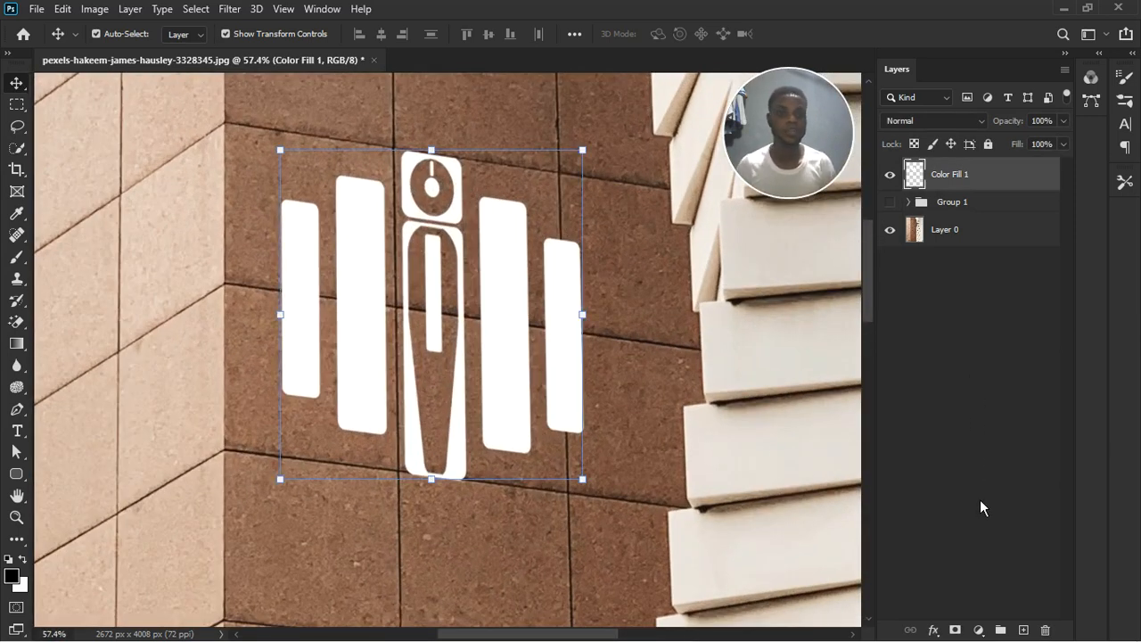
click(1024, 629)
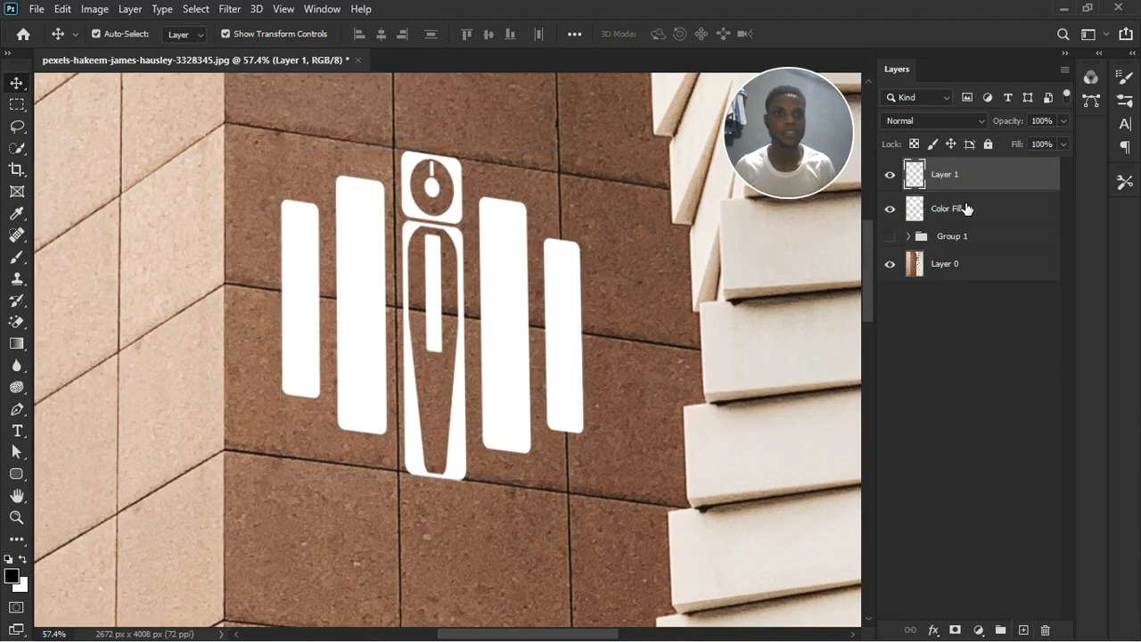
click(19, 260)
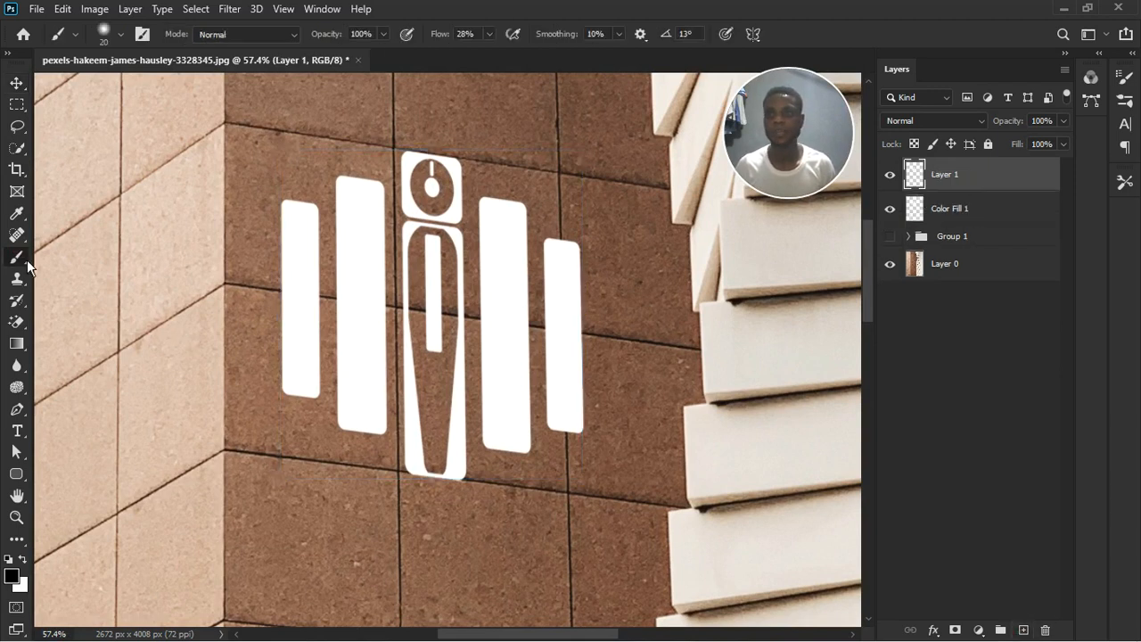
scroll(376, 342, down, 1)
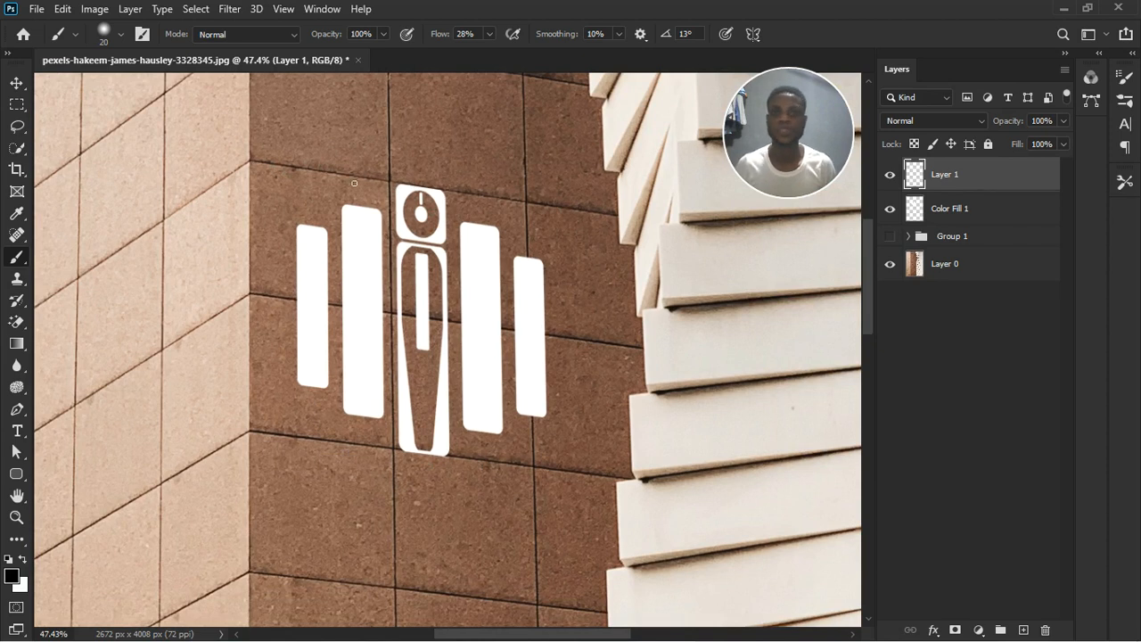
mouse_move(272, 167)
mouse_down()
mouse_move(541, 203)
mouse_move(543, 480)
mouse_up()
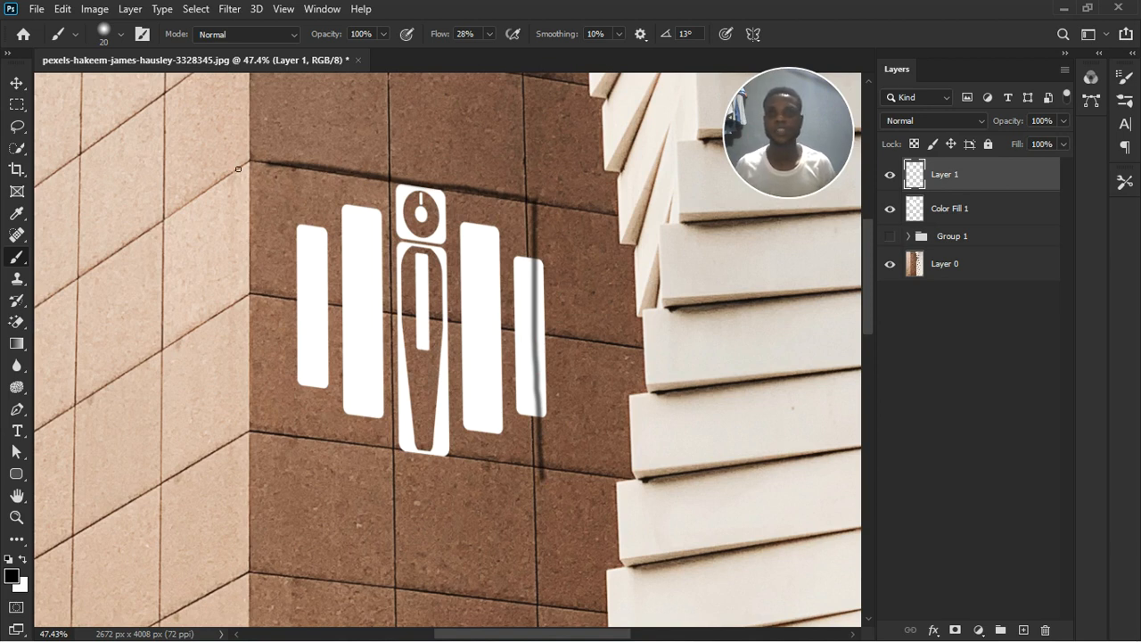
drag(238, 169, 165, 230)
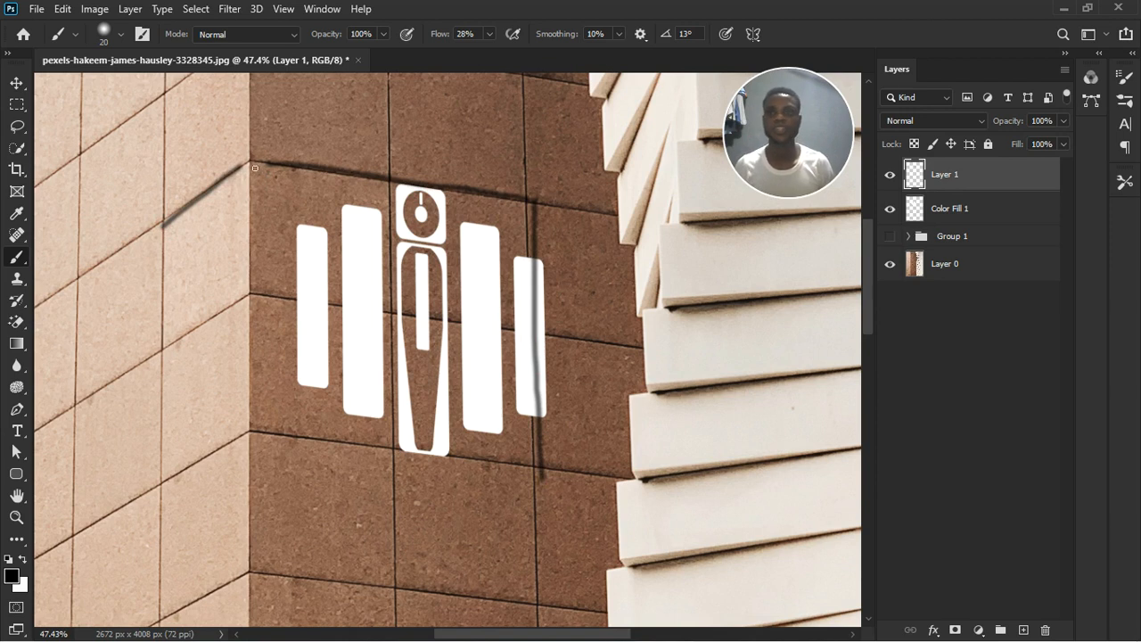
drag(254, 168, 172, 230)
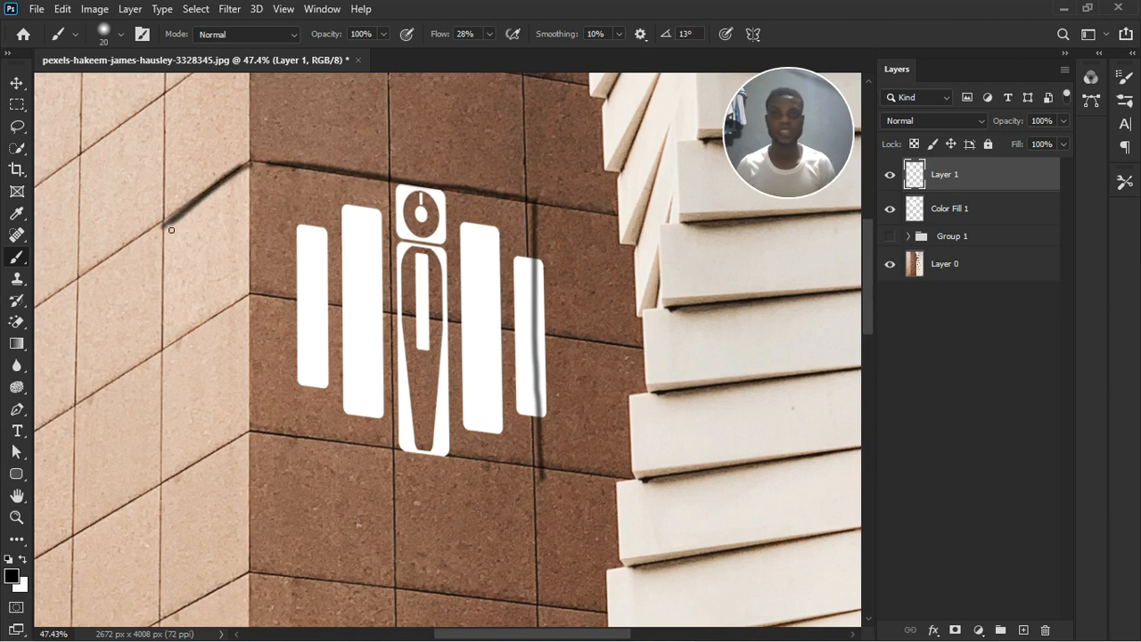
Brush short black depth strokes receding from the upper-left corners of the logo's bars and central figure
scroll(313, 213, up, 4)
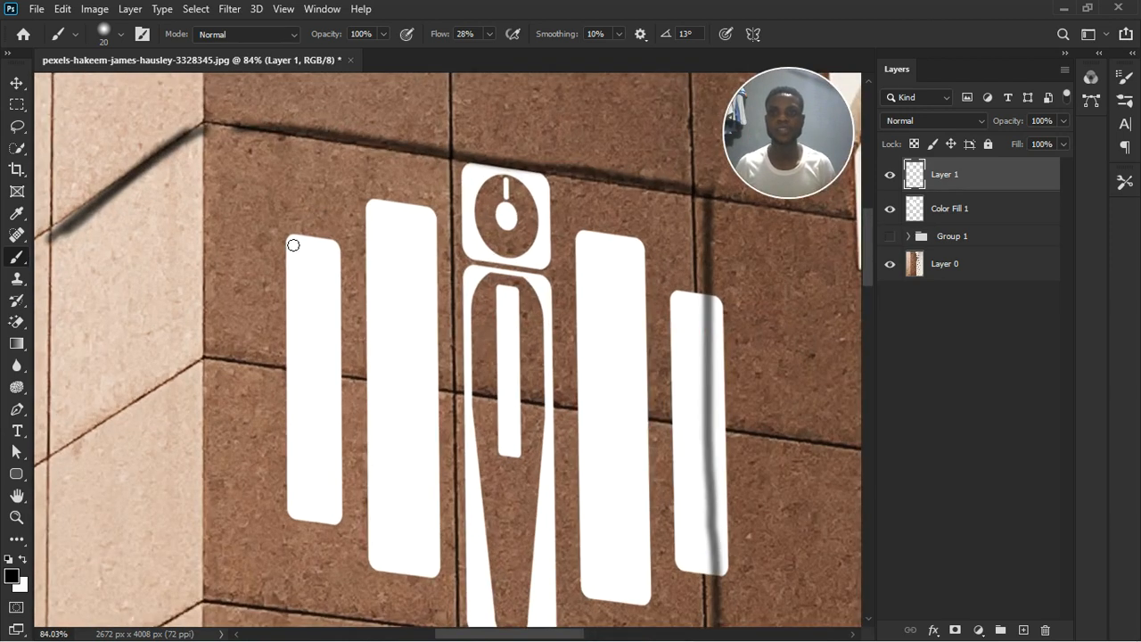
scroll(374, 191, down, 4)
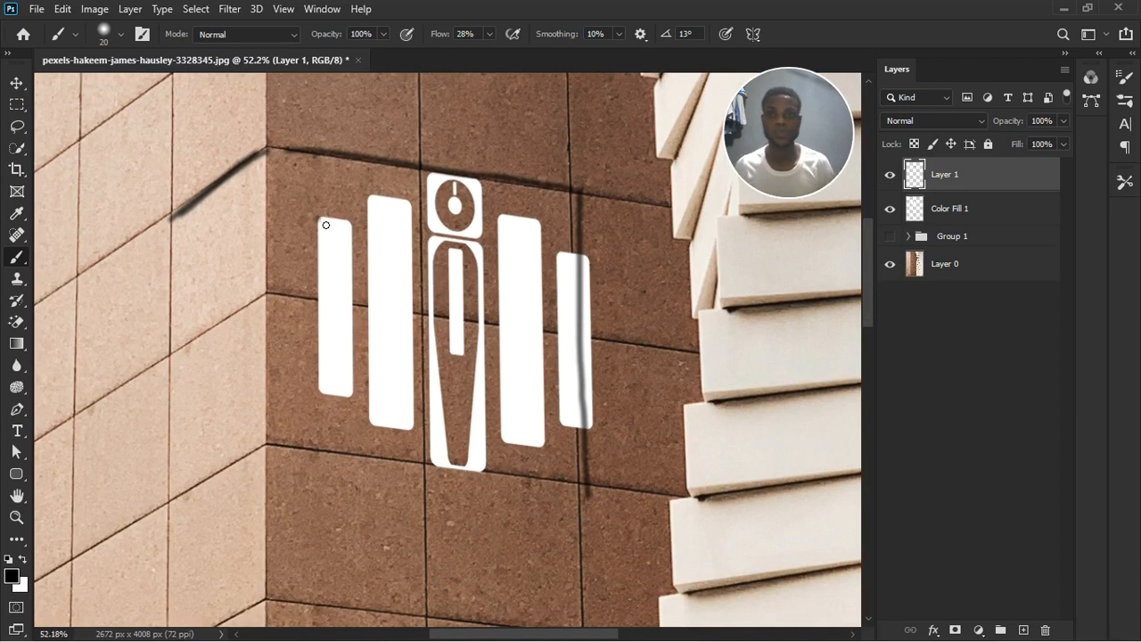
drag(318, 225, 301, 231)
mouse_move(378, 201)
mouse_down()
mouse_move(355, 212)
mouse_move(371, 196)
mouse_move(425, 185)
mouse_move(416, 193)
mouse_up()
drag(505, 218, 482, 222)
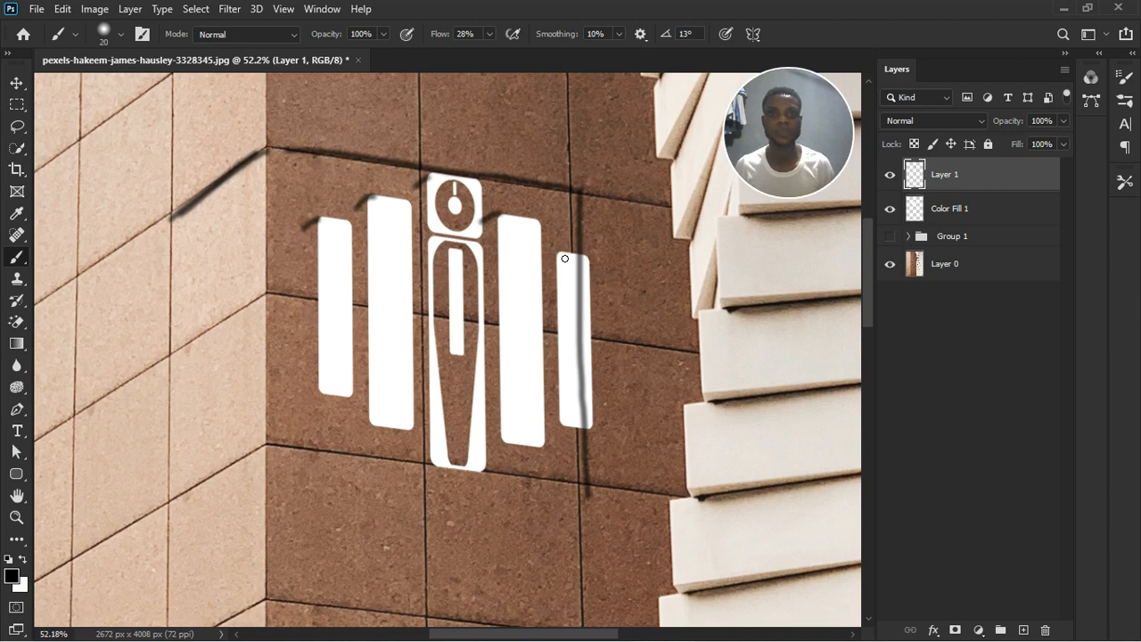
drag(564, 258, 545, 270)
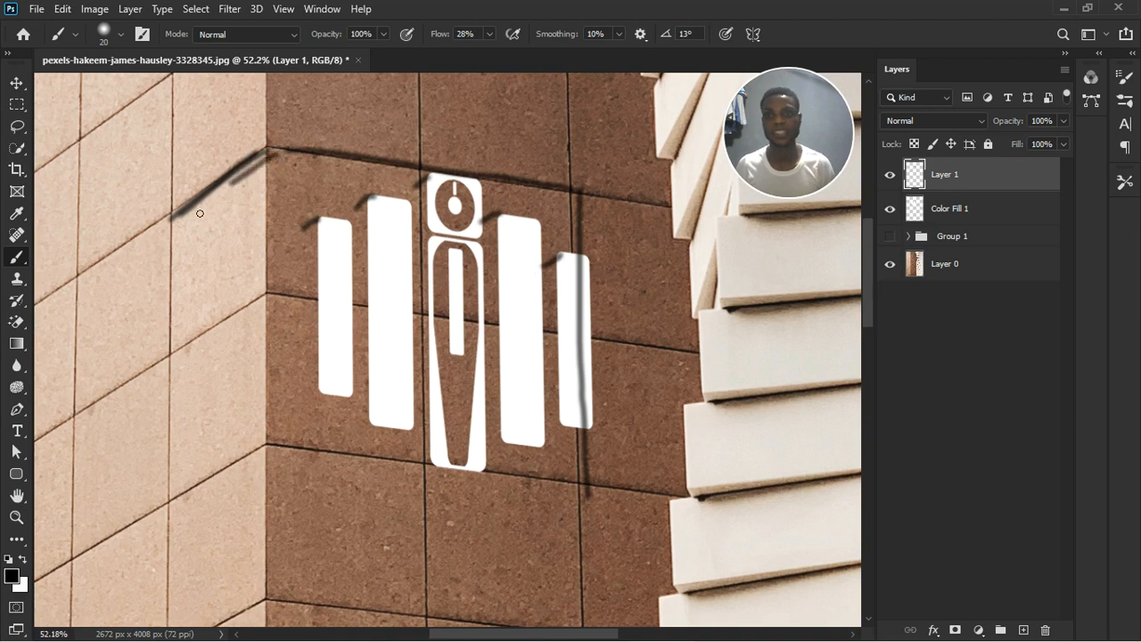
Sketch a black box around the brown wall's upper-left tile, with parallel edges receding along the beige wall's joints
drag(260, 164, 172, 239)
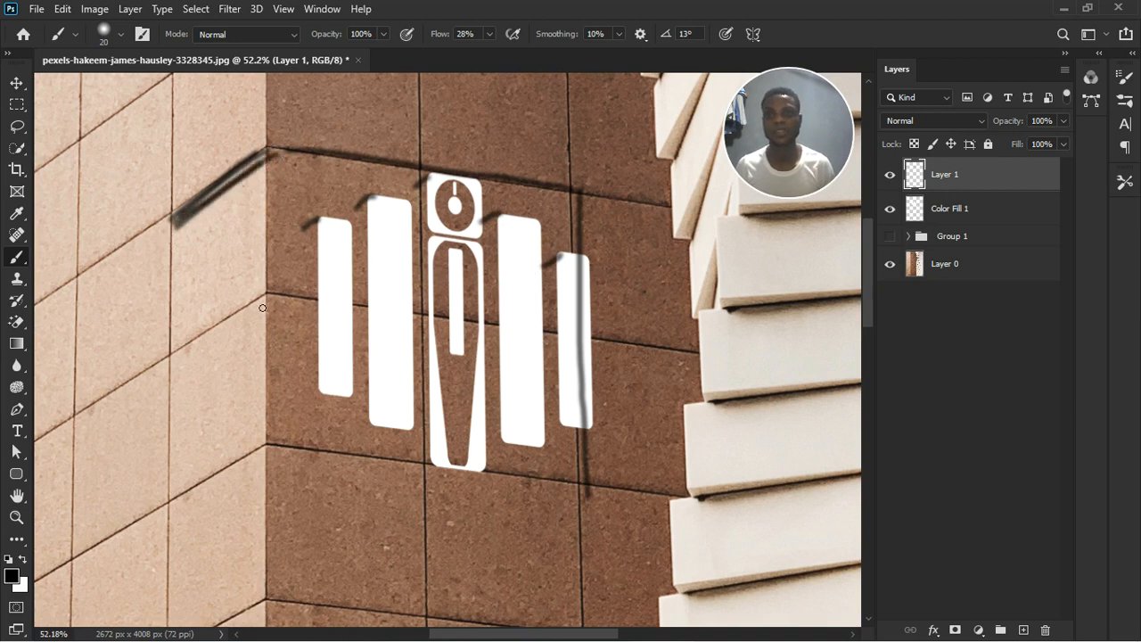
drag(263, 307, 168, 361)
mouse_move(281, 157)
mouse_down()
mouse_move(266, 316)
mouse_move(322, 297)
mouse_move(415, 314)
mouse_move(440, 166)
mouse_move(294, 163)
mouse_move(262, 242)
mouse_move(267, 300)
mouse_move(438, 314)
mouse_move(426, 253)
mouse_move(452, 185)
mouse_move(423, 170)
mouse_move(272, 144)
mouse_up()
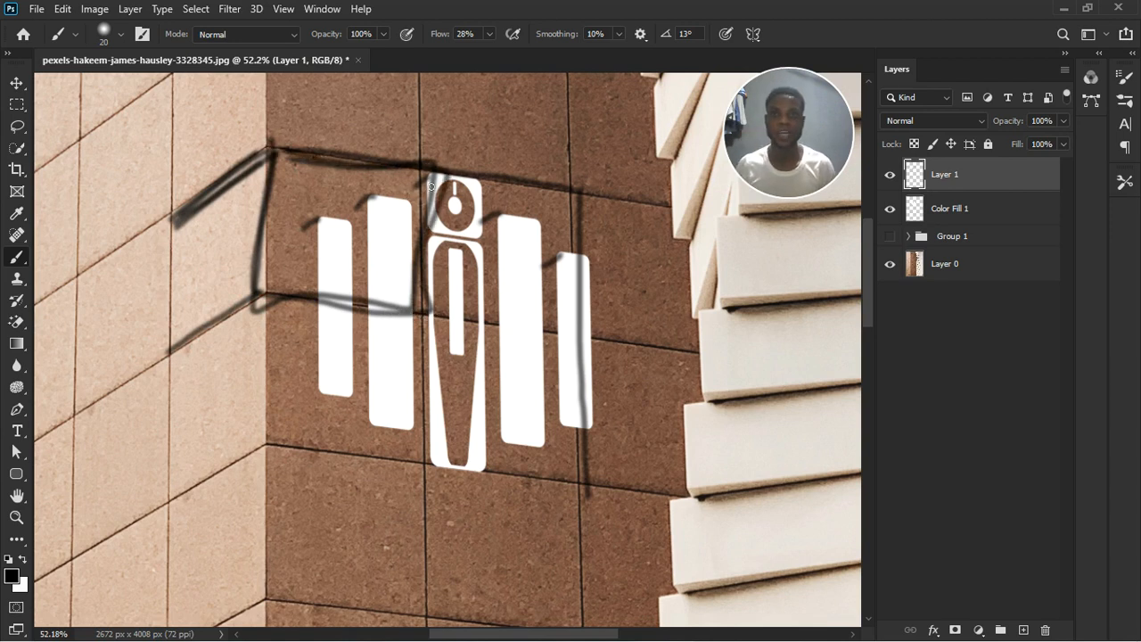
drag(431, 186, 412, 182)
Sketch extruded left sides on the logo's two left bars and central figure, and delete the sketch layer Layer 1
mouse_move(326, 223)
mouse_down()
mouse_move(298, 239)
mouse_move(290, 393)
mouse_move(331, 393)
mouse_up()
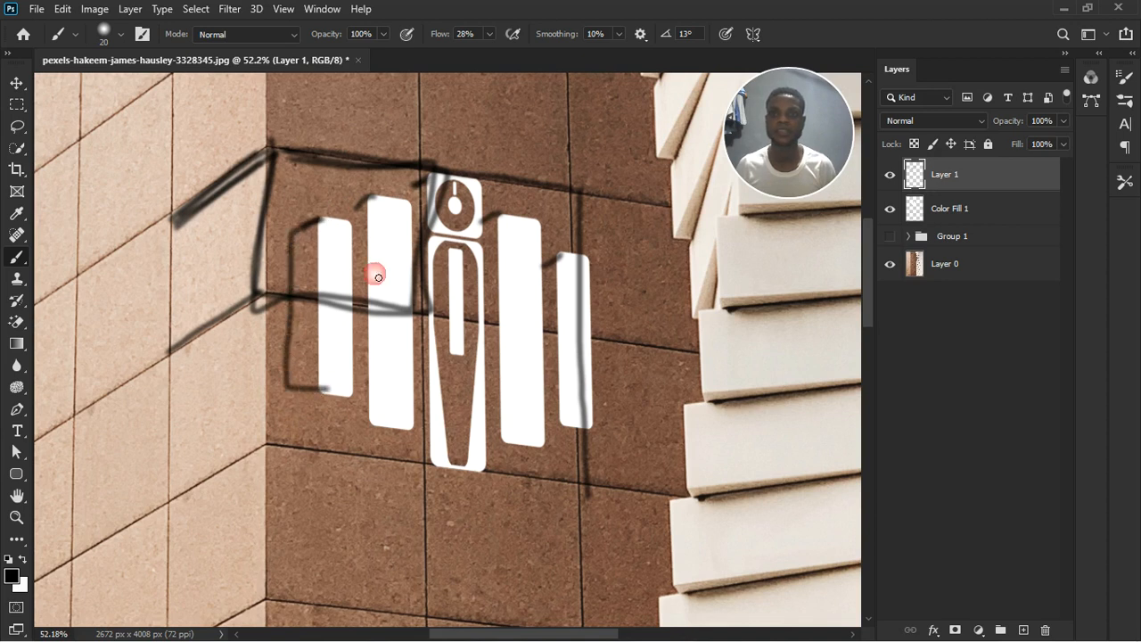
mouse_move(349, 211)
mouse_down()
mouse_move(346, 419)
mouse_move(350, 434)
mouse_move(384, 428)
mouse_up()
mouse_move(419, 189)
mouse_down()
mouse_move(405, 275)
mouse_move(416, 467)
mouse_move(458, 447)
mouse_up()
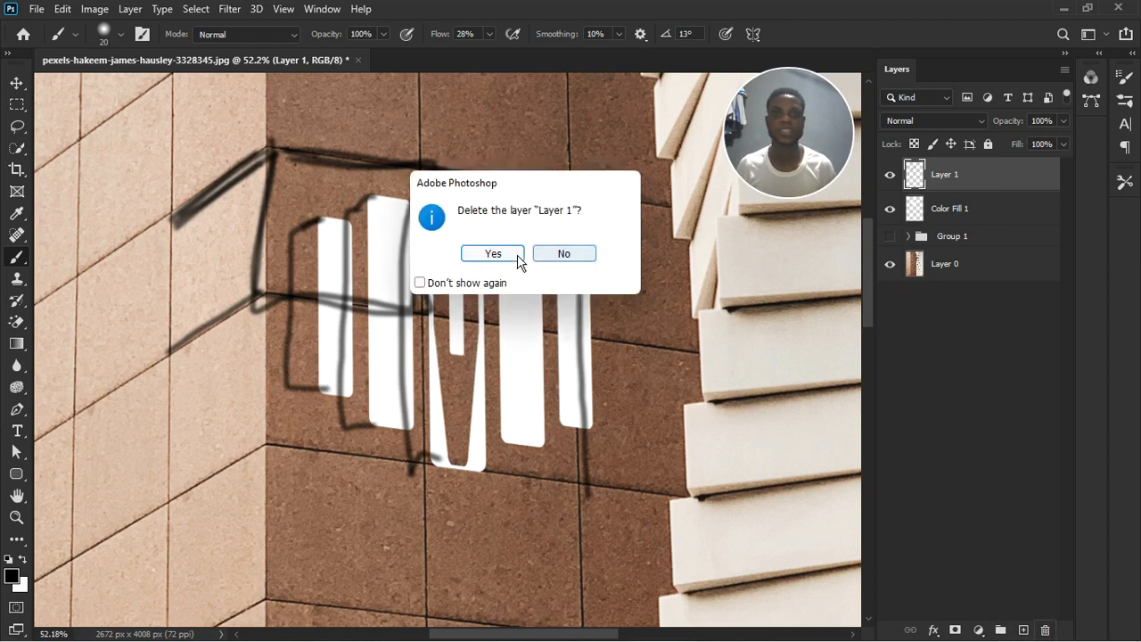
click(485, 256)
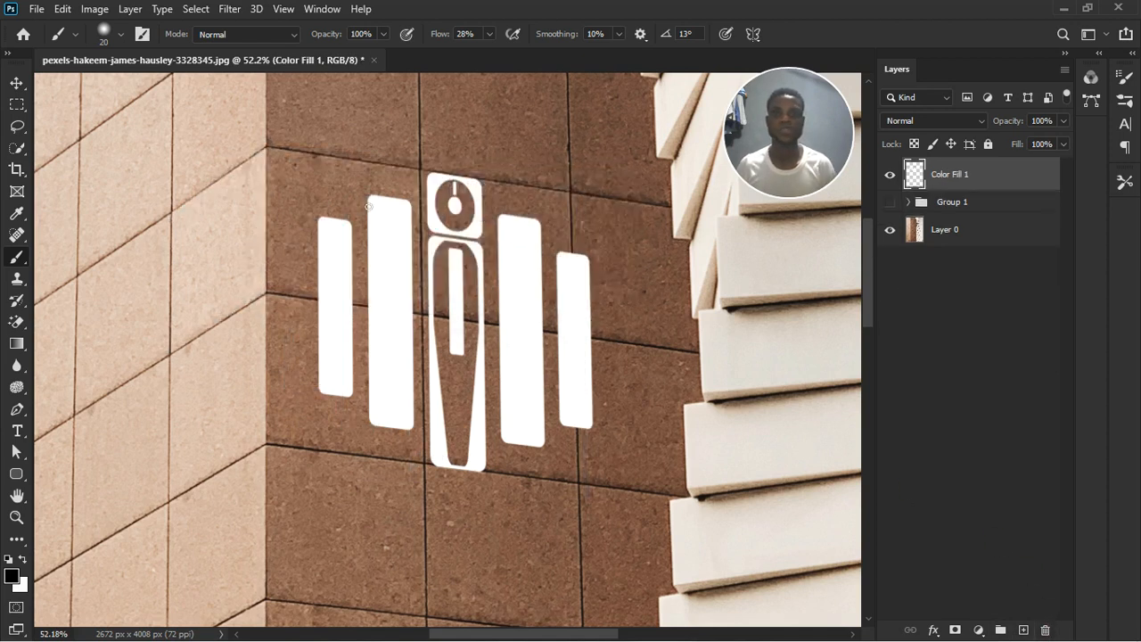
drag(323, 224, 302, 238)
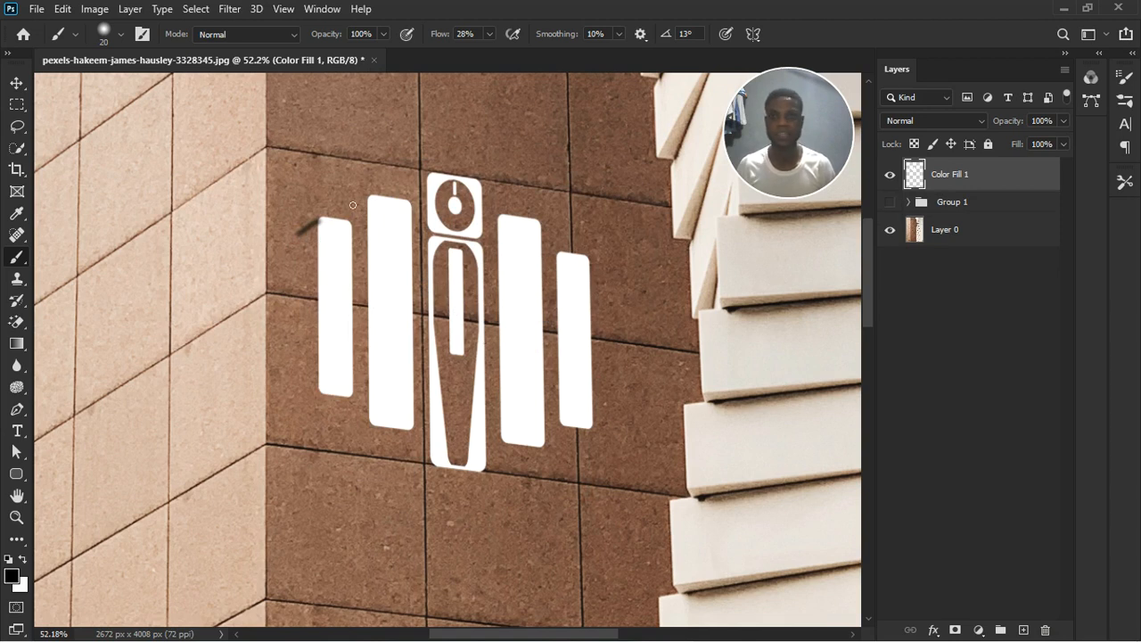
mouse_move(321, 230)
mouse_down()
mouse_move(315, 279)
mouse_move(271, 303)
mouse_up()
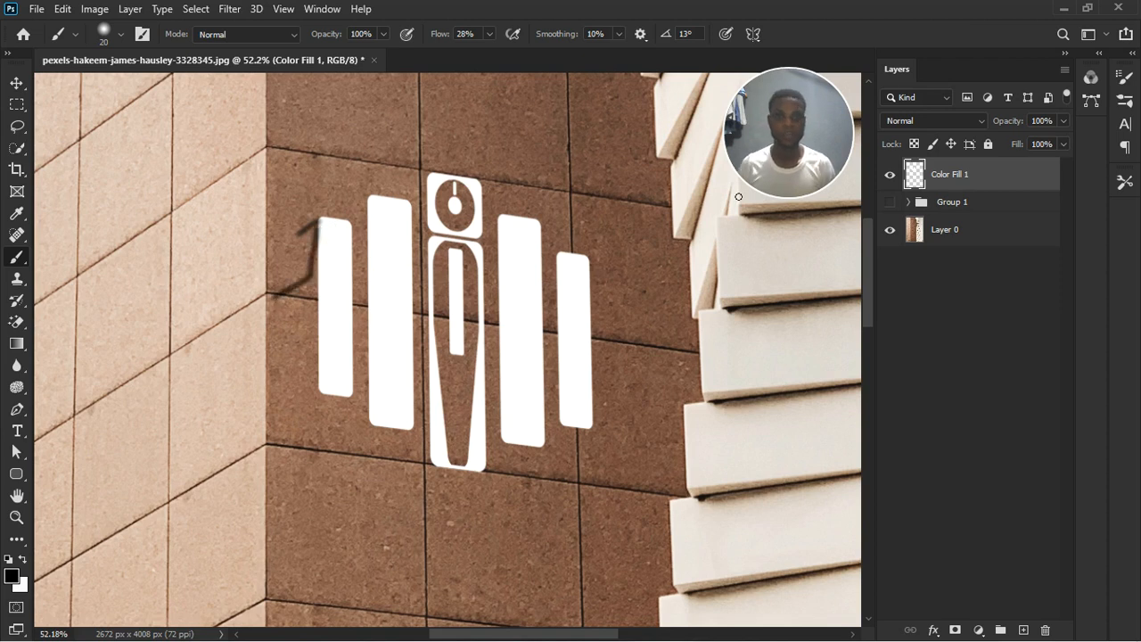
key(ctrl+z)
key(ctrl+z)
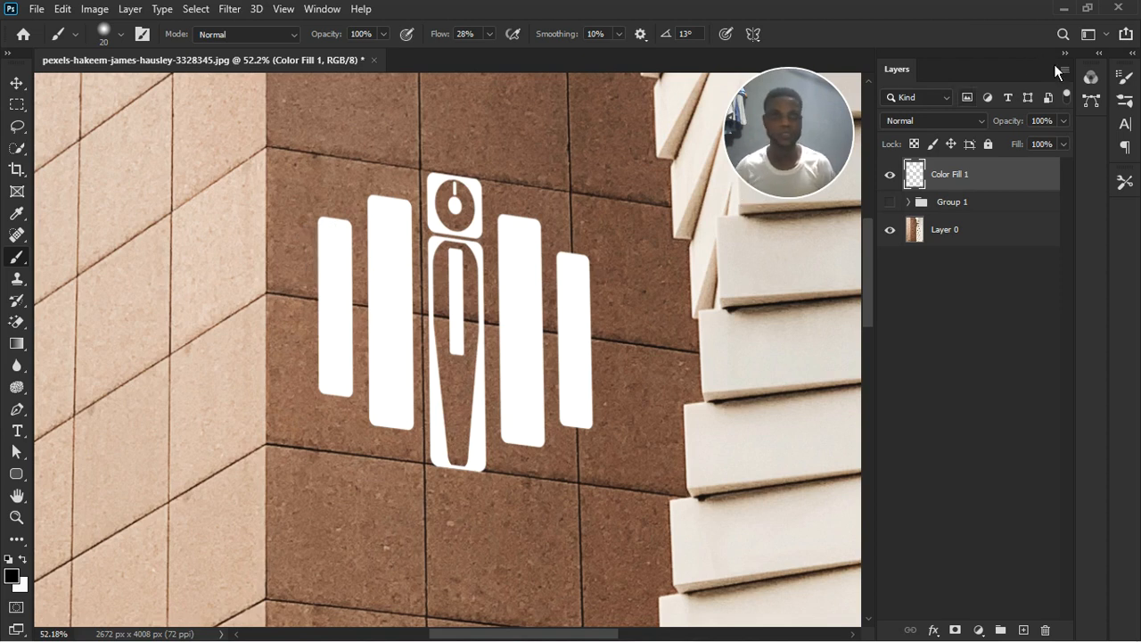
Rename the Color Fill 1 layer to "logo"
double_click(967, 178)
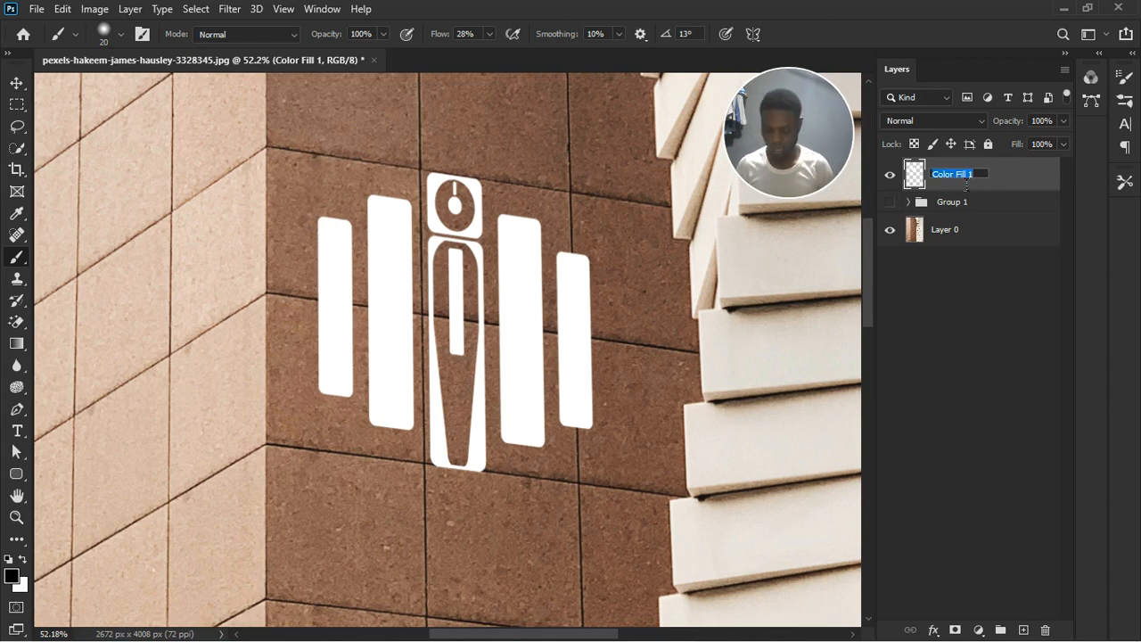
text(logo)
key(Return)
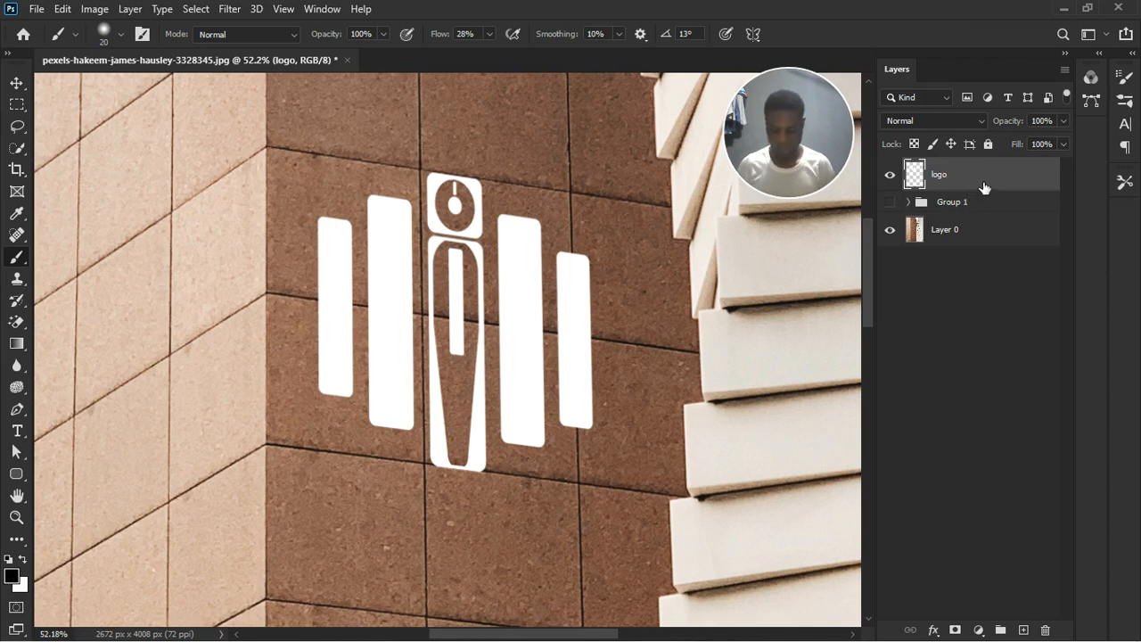
Duplicate the logo layer six times in place, stacking the copies above the original
key(ctrl+j)
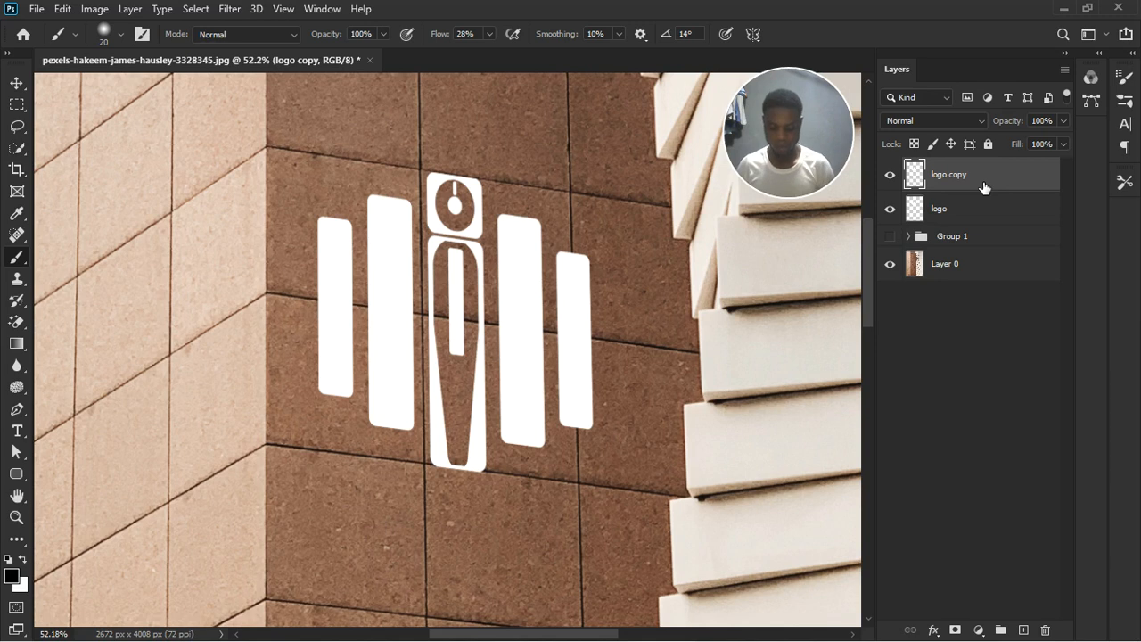
key(ctrl+j)
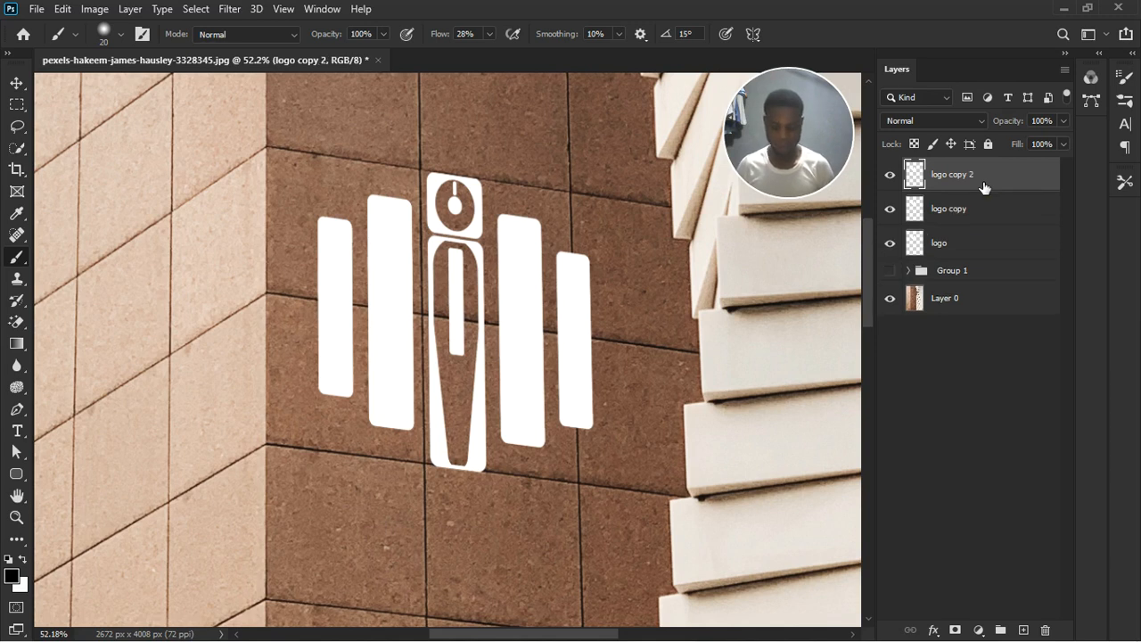
key(ctrl+j)
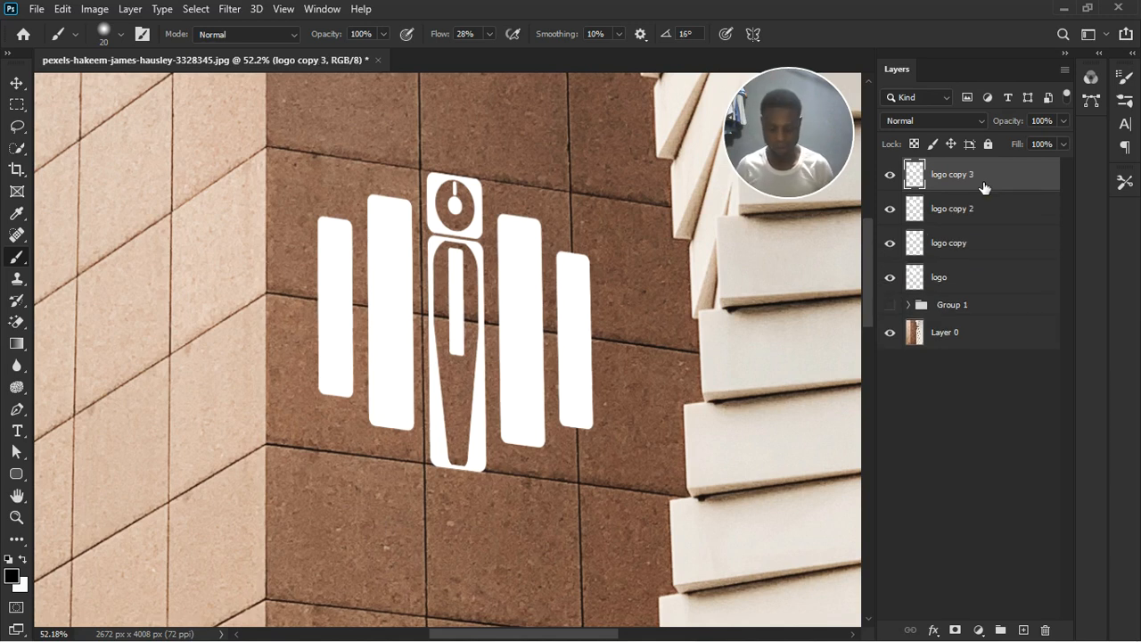
key(ctrl+j)
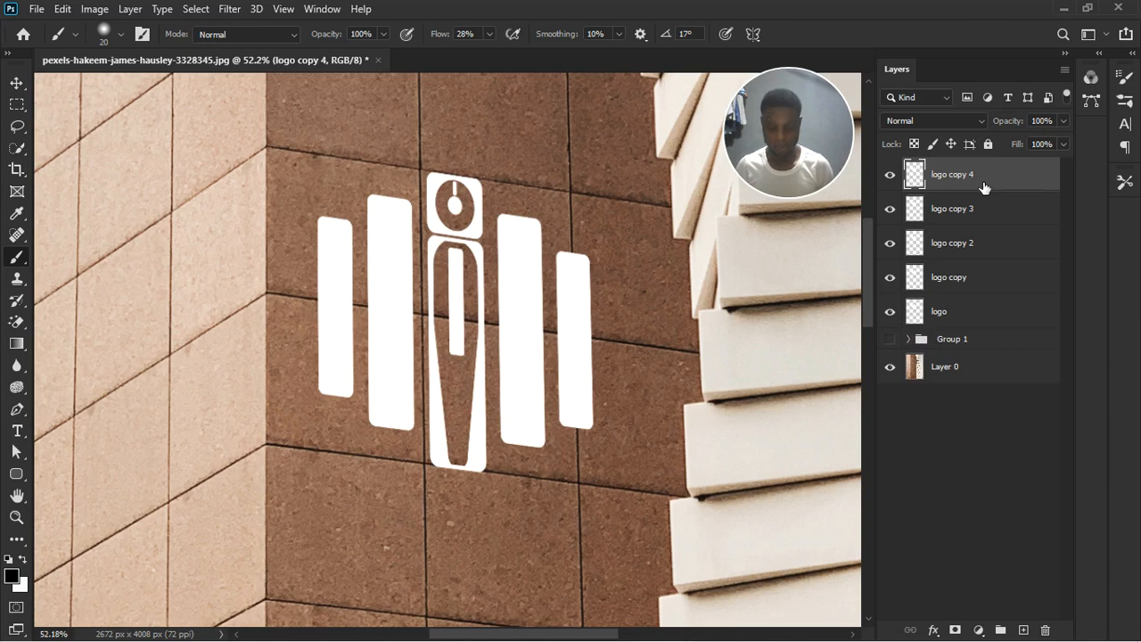
key(ctrl+j)
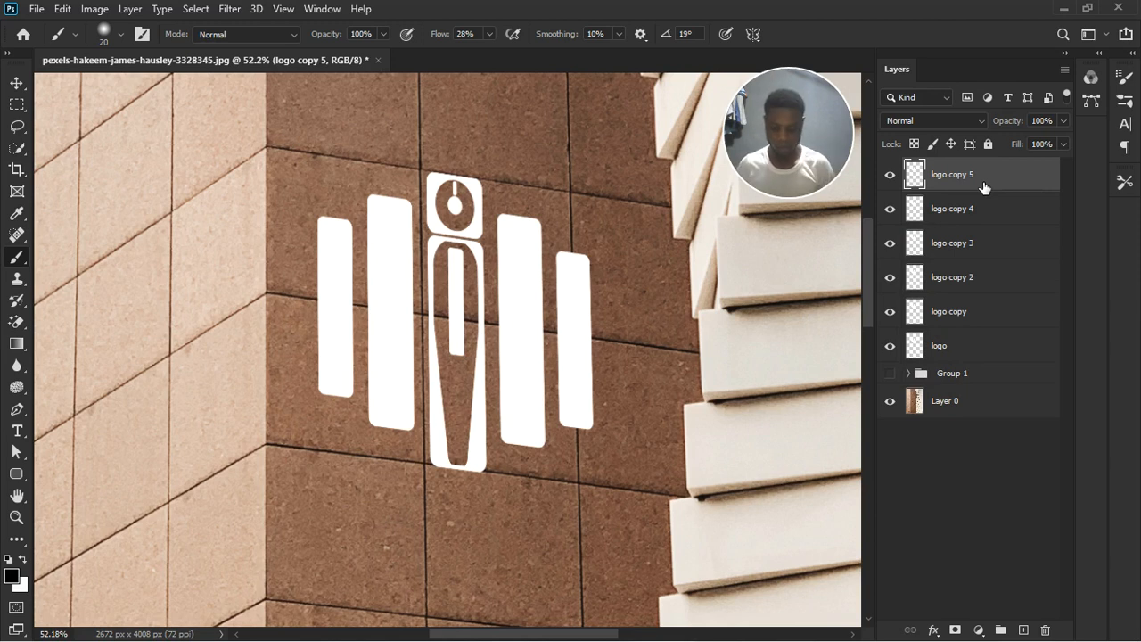
key(ctrl+j)
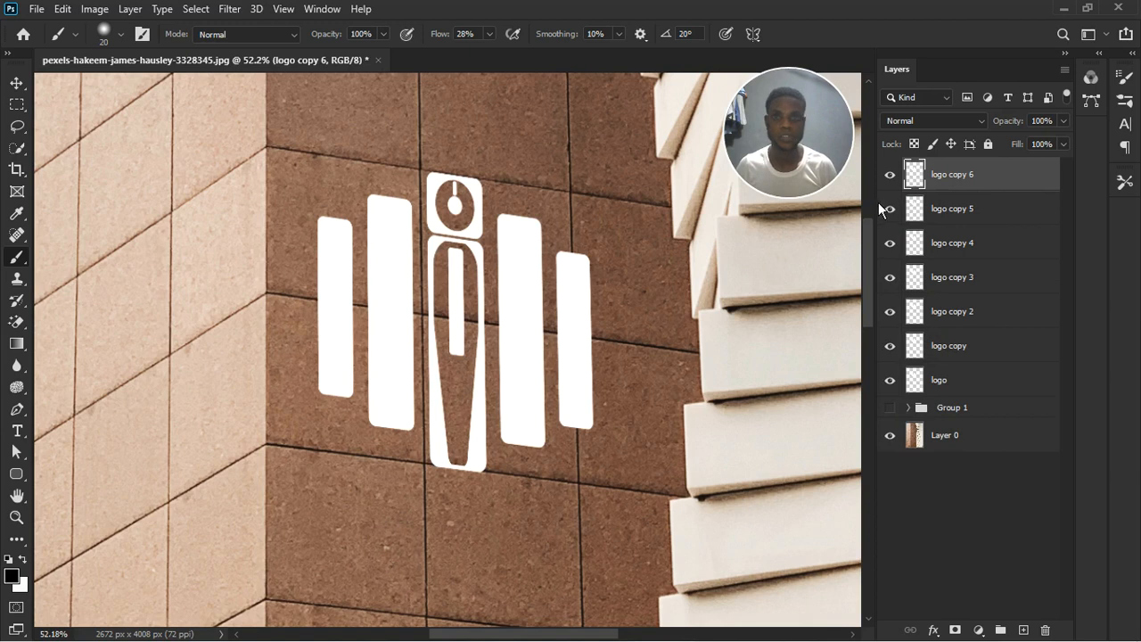
Hide the stacked logo copies and delete every copy, keeping only the original logo layer above Group 1
drag(890, 183, 895, 313)
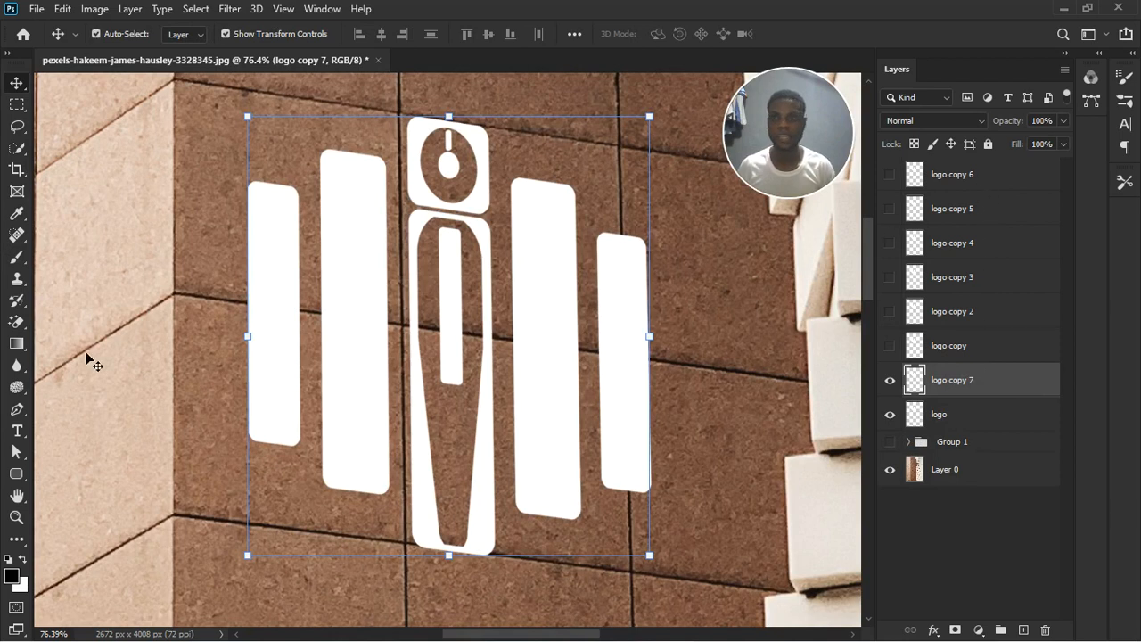
click(23, 262)
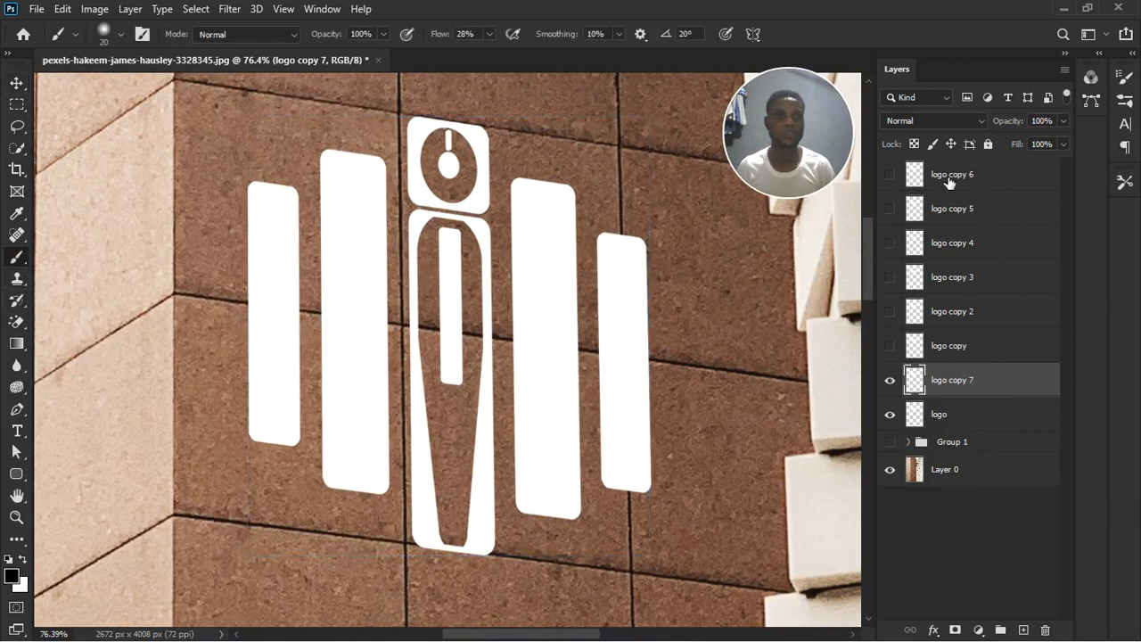
click(984, 183)
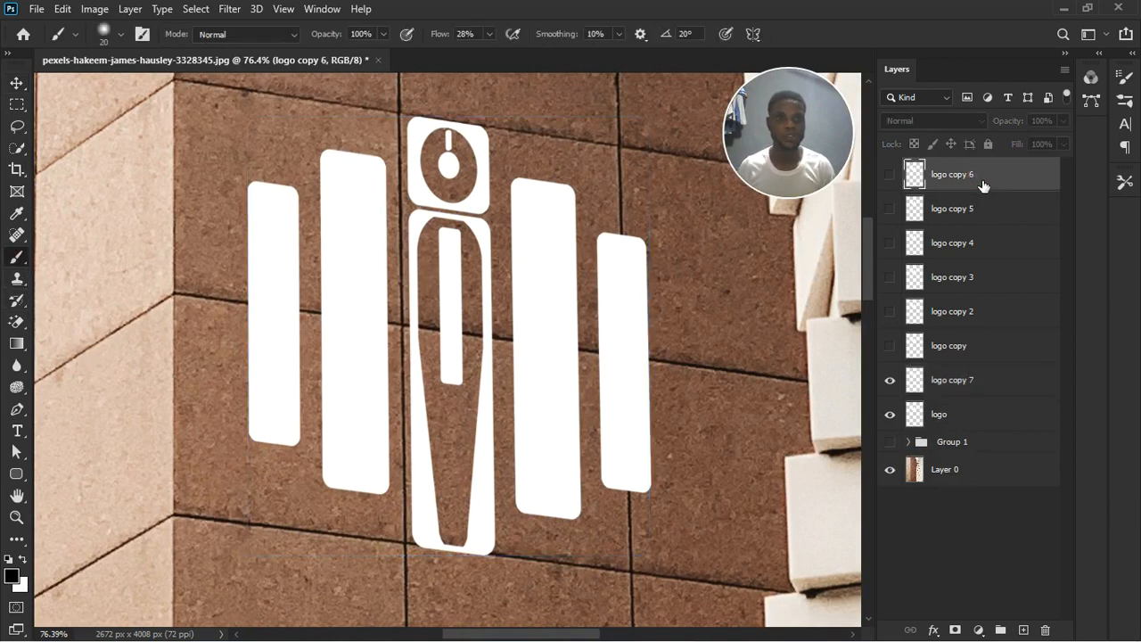
shift+click(981, 383)
key(Delete)
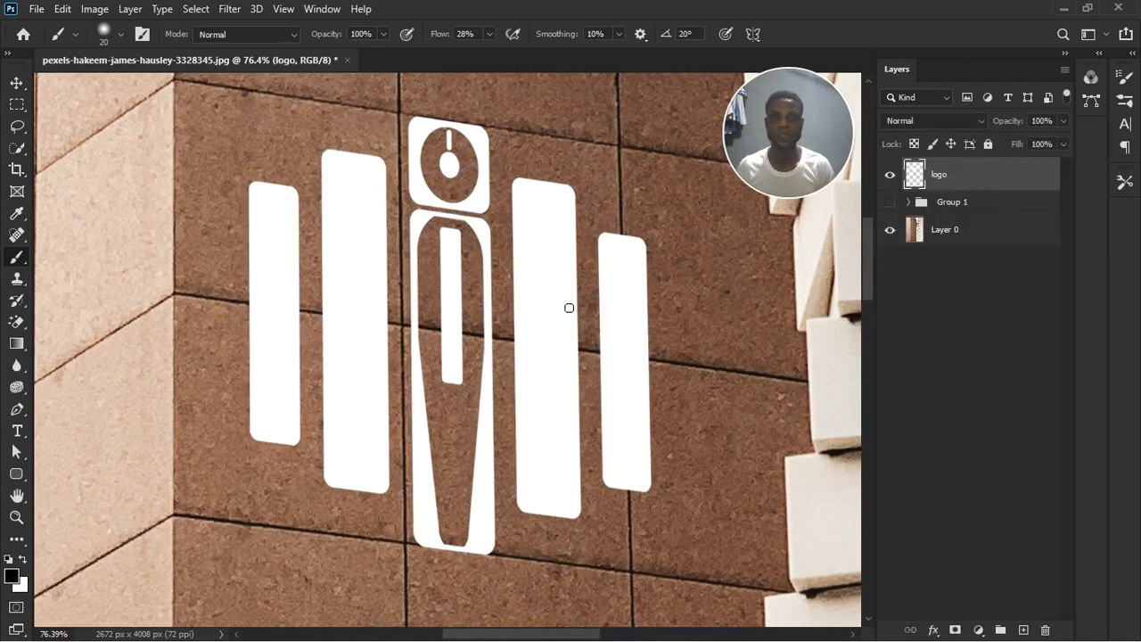
scroll(564, 307, down, 2)
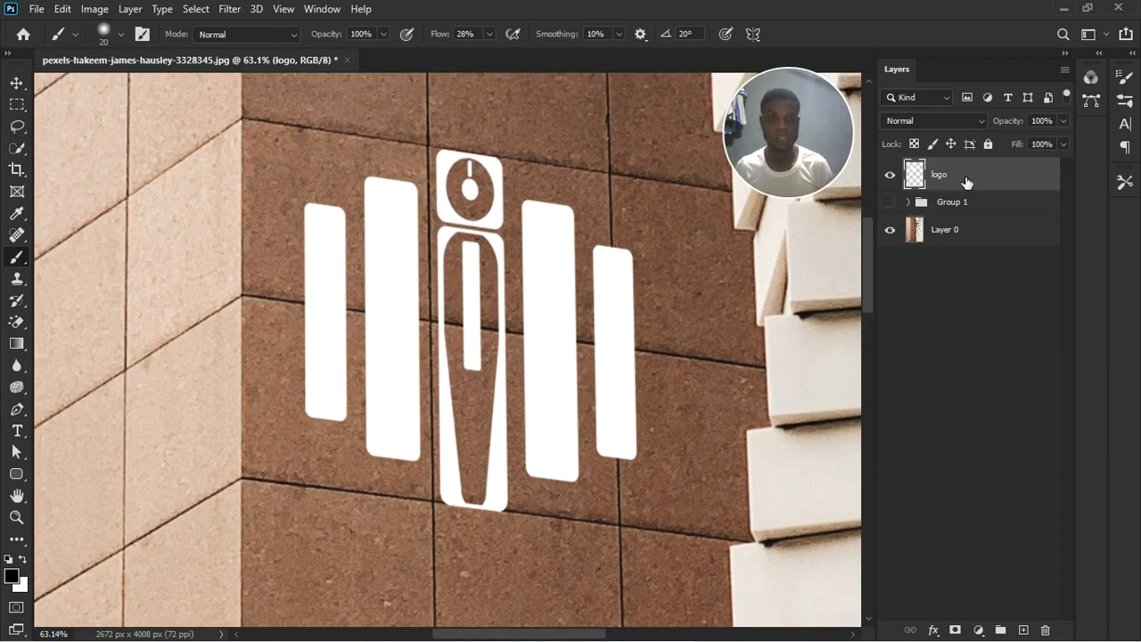
key(ctrl+j)
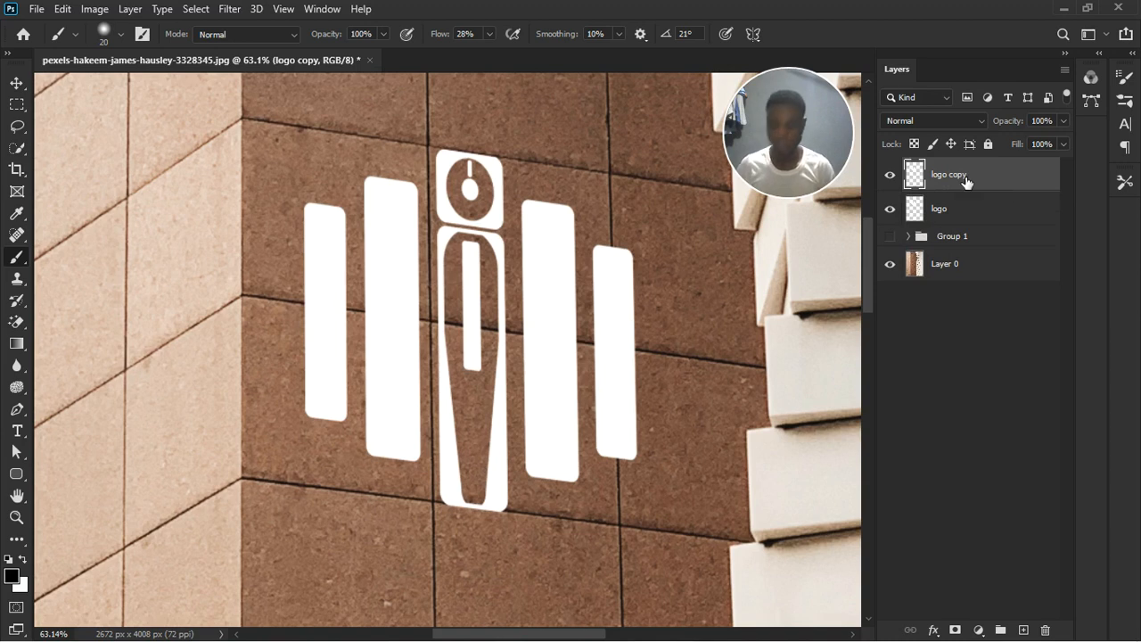
key(ctrl+z)
With the Move tool, build the logo's depth from fifteen successive duplicates, nudging each slightly further left and down along the perspective
key(v)
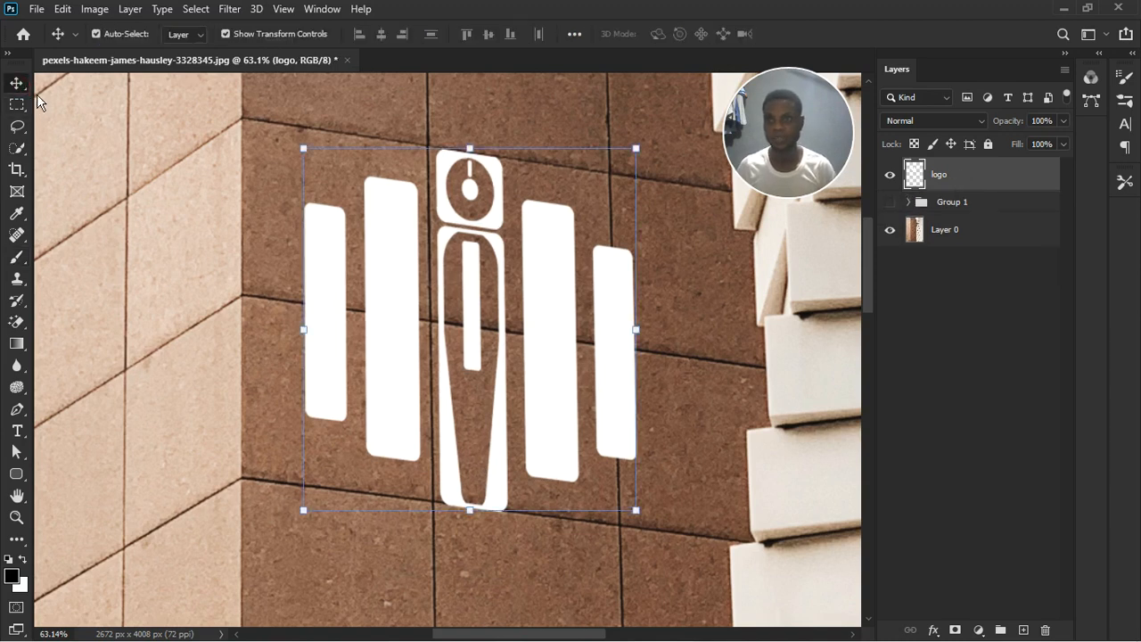
click(976, 178)
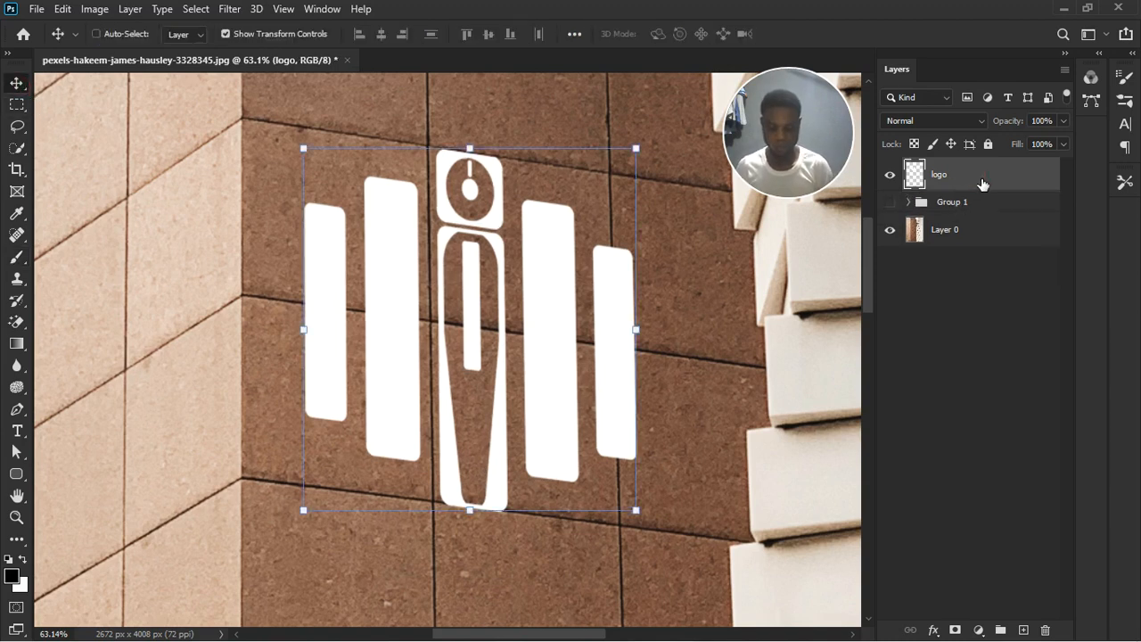
key(ctrl+j)
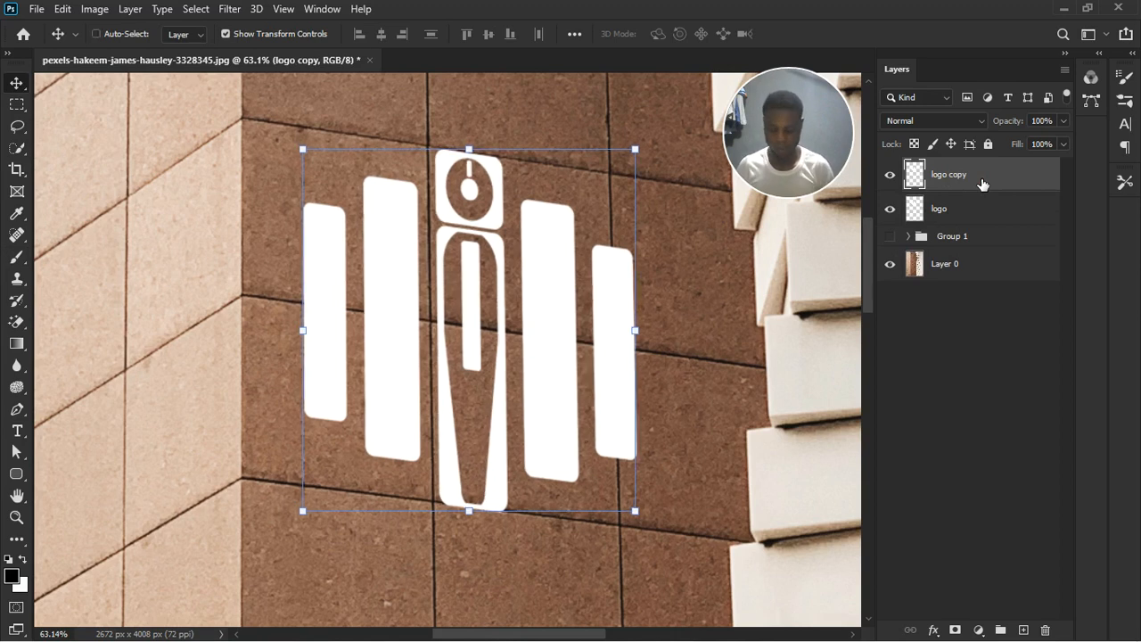
key(ctrl+j)
key(Left)
key(Left)
key(Left)
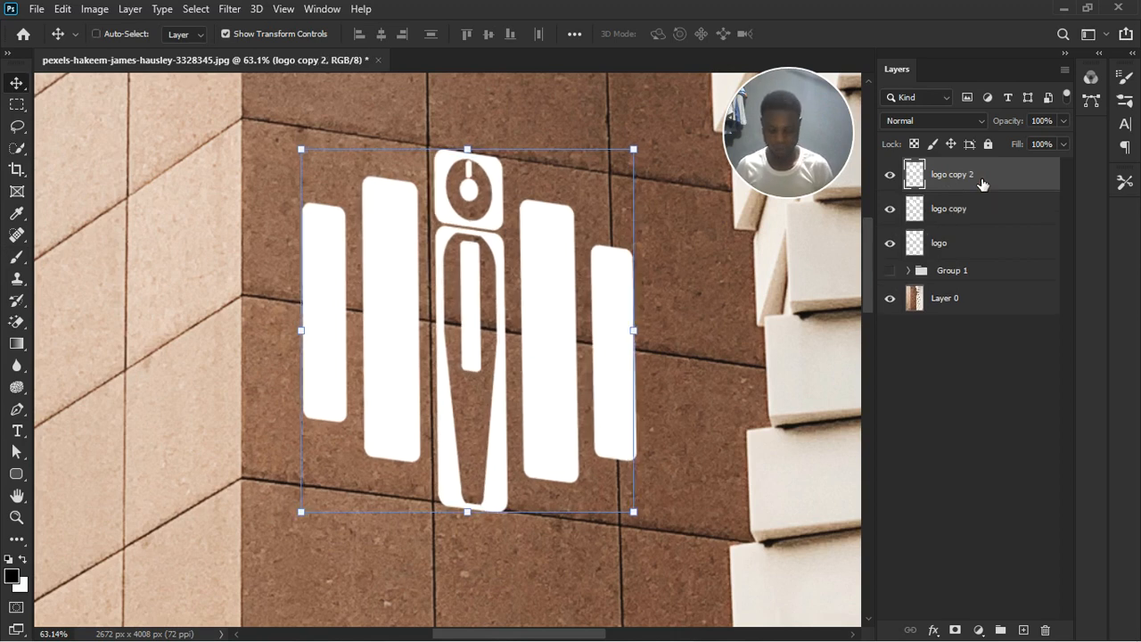
key(ctrl+j)
key(Left)
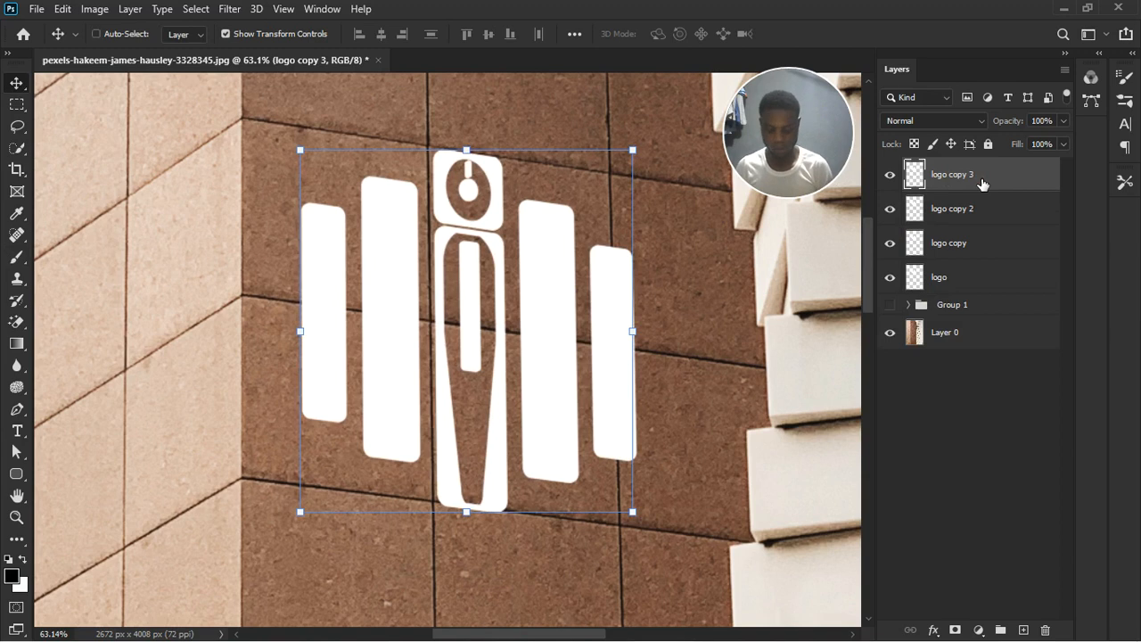
key(ctrl+j)
key(Left)
key(ctrl+j)
key(Left)
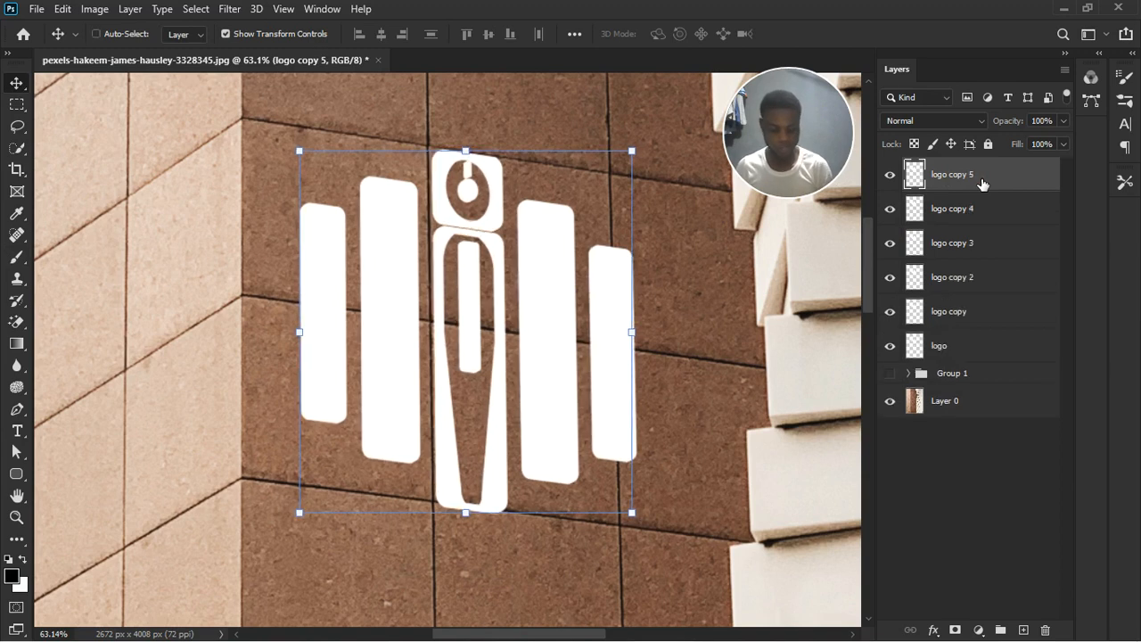
key(Left)
key(ctrl+j)
key(Left)
key(Left)
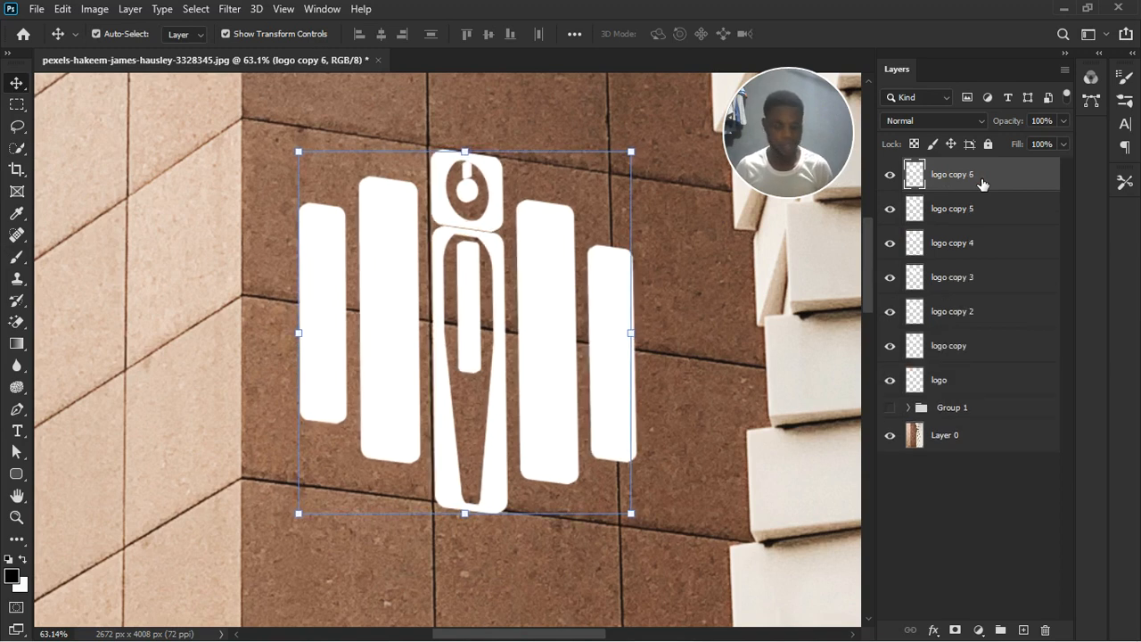
key(ctrl+j)
key(Left)
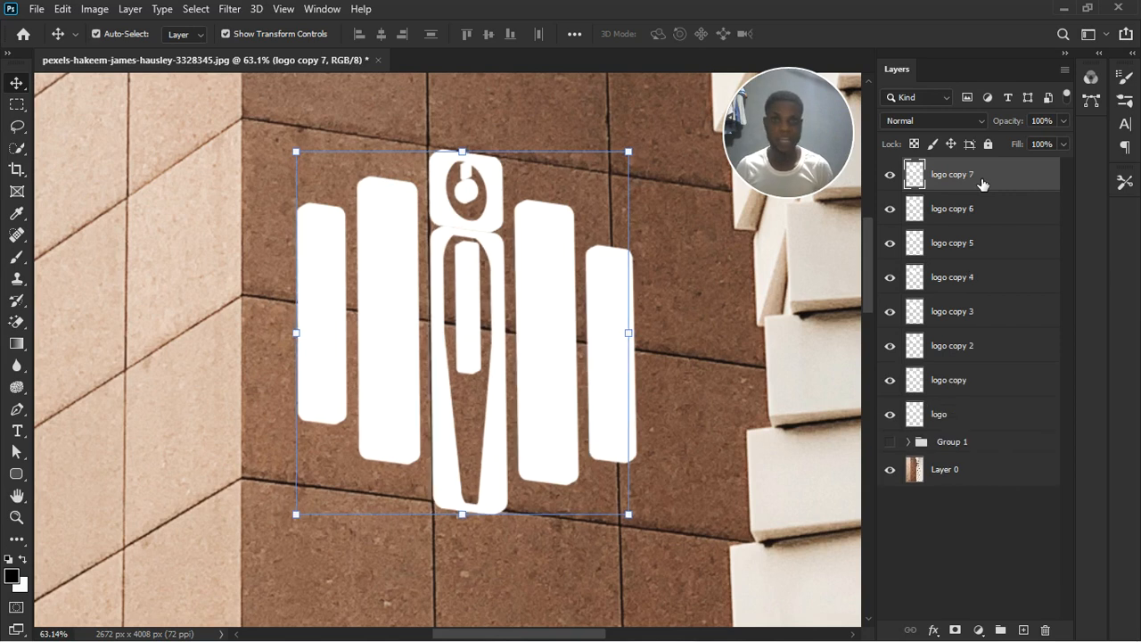
key(ctrl+j)
key(Left)
key(Left)
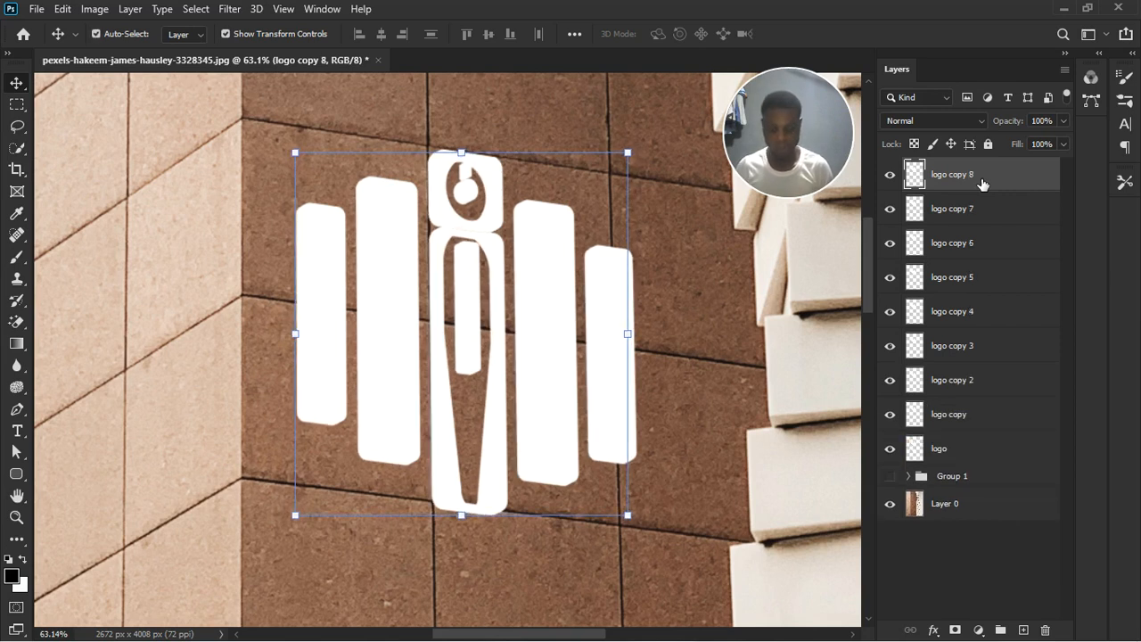
key(ctrl+j)
key(Left)
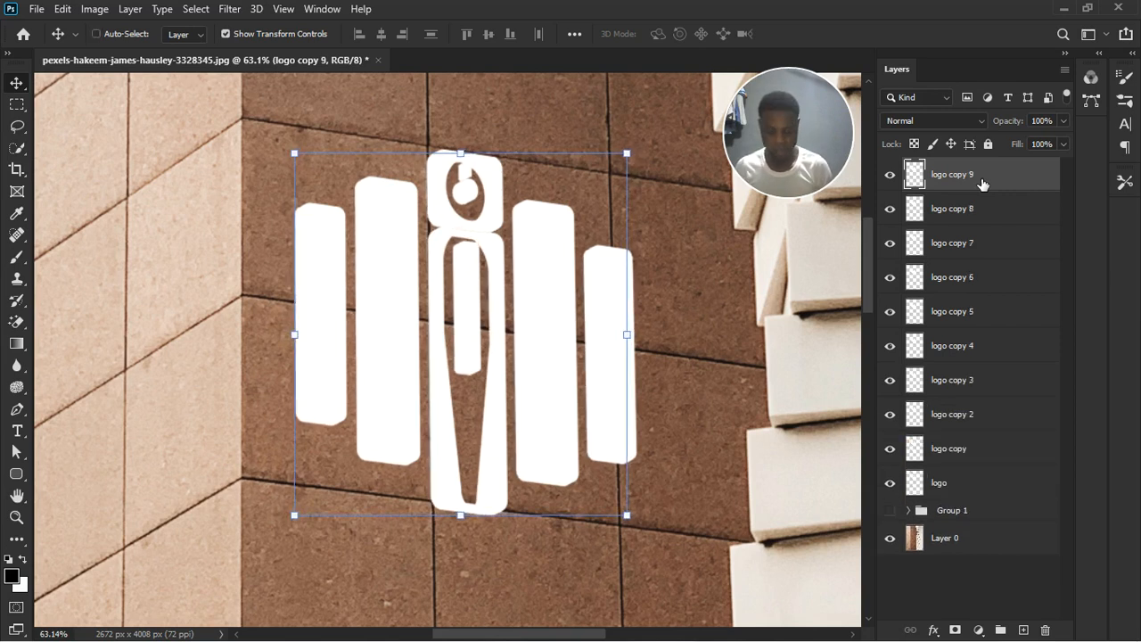
key(ctrl+j)
key(Left)
key(Left)
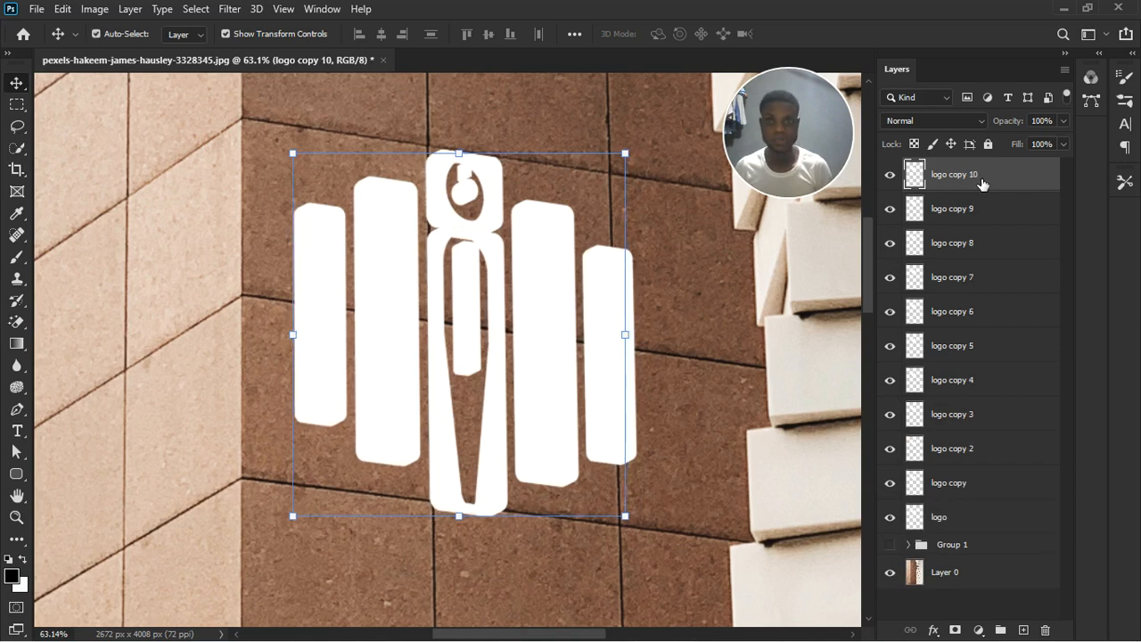
key(ctrl)
key(ctrl+j)
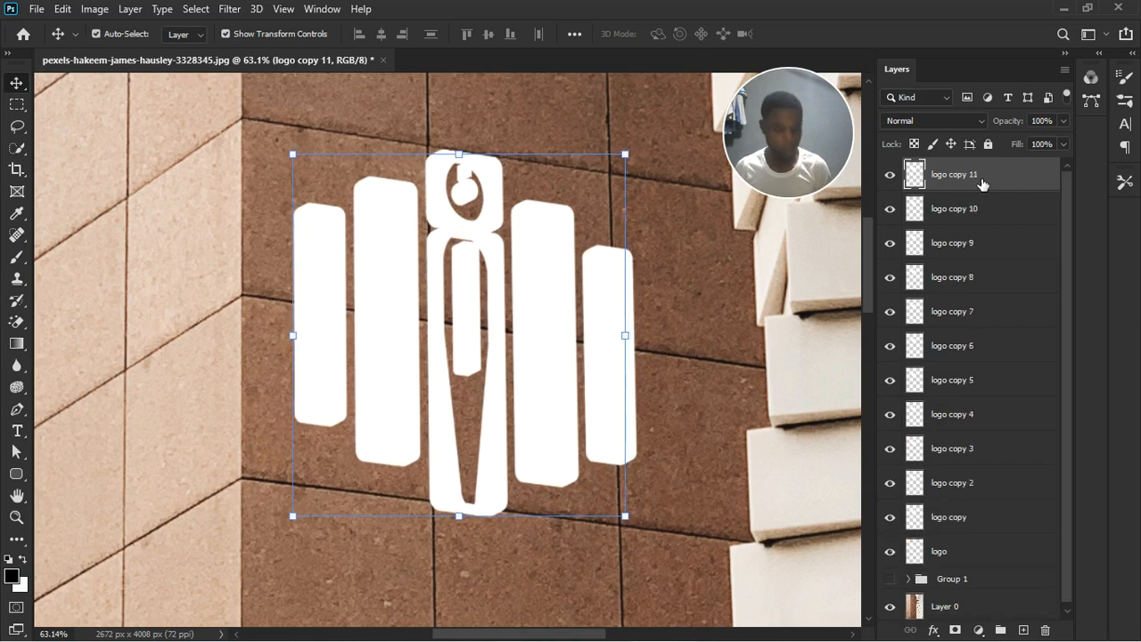
key(Left)
key(ctrl+j)
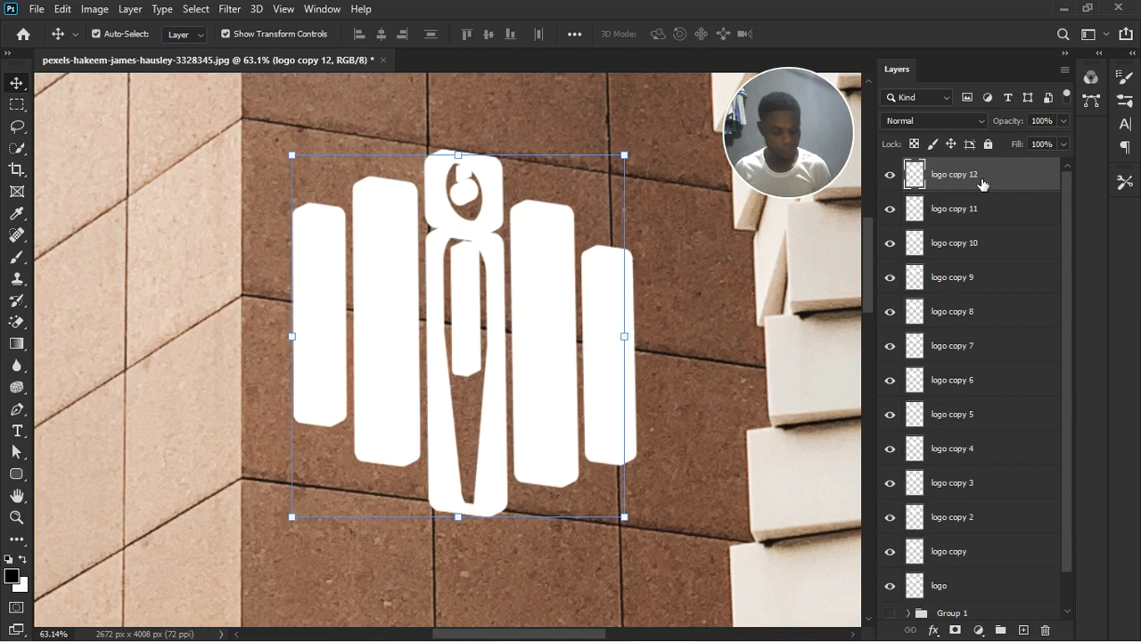
key(Left)
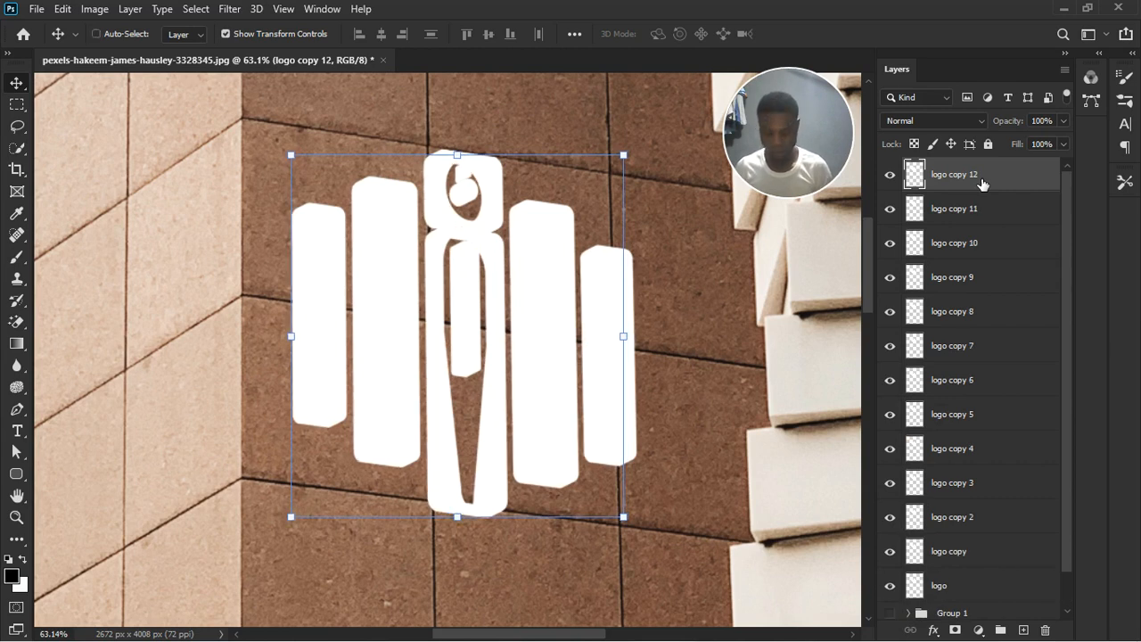
key(ctrl+j)
key(Left)
key(Left)
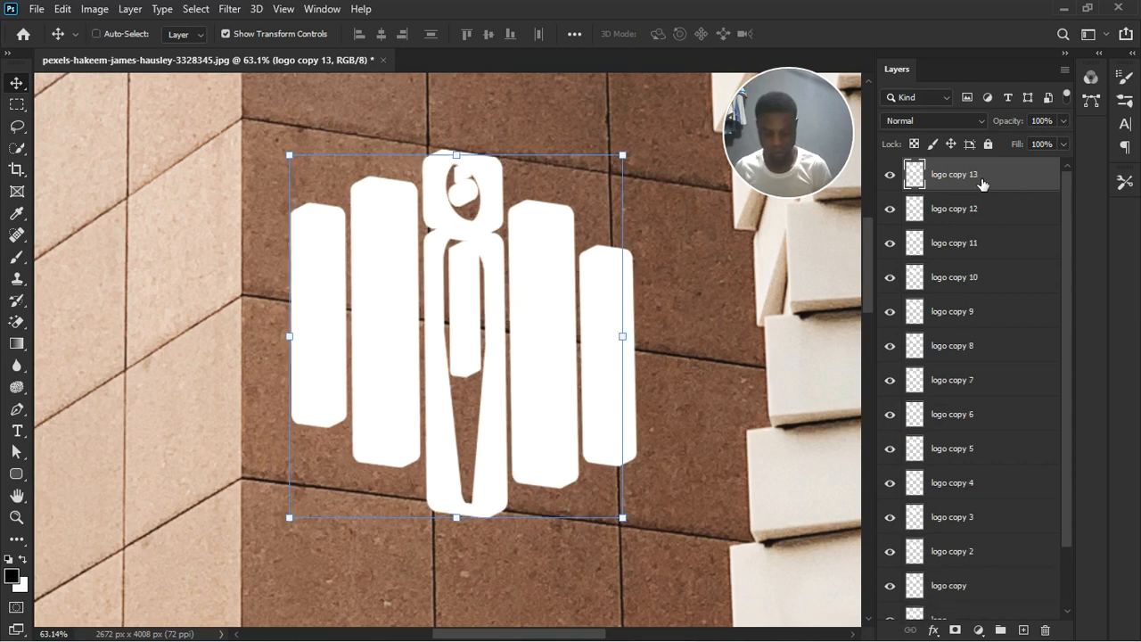
key(ctrl+j)
key(Left)
key(Left)
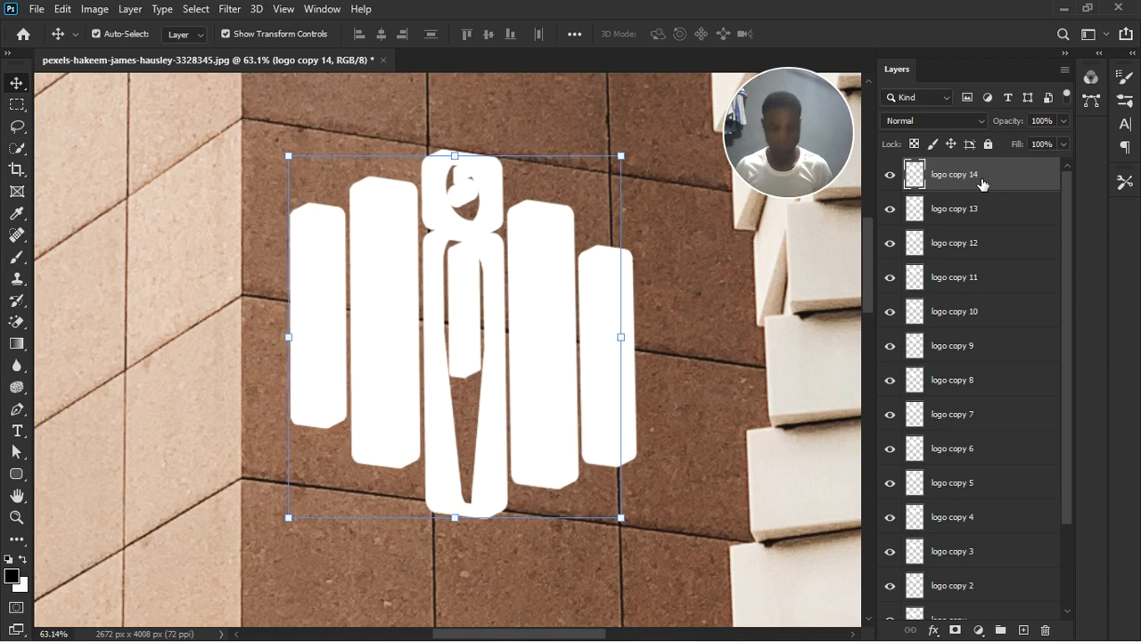
key(ctrl+j)
key(Left)
key(Left)
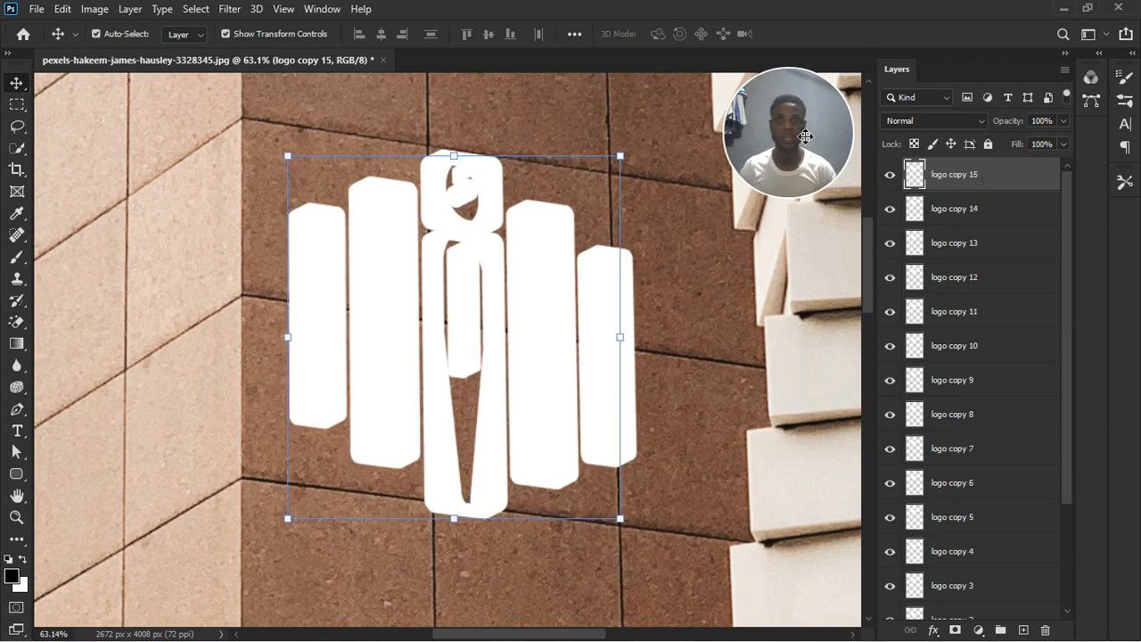
Group the layers from logo copy 15 down to logo copy 2 into a new layer group
scroll(493, 345, down, 2)
scroll(998, 178, down, 1)
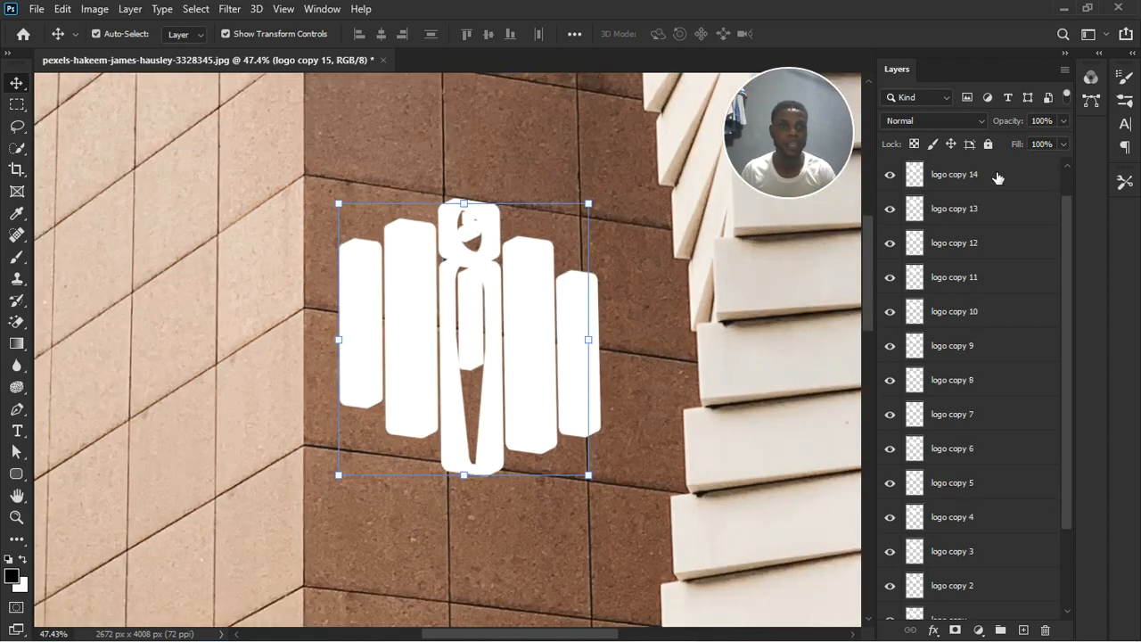
scroll(997, 178, down, 2)
scroll(996, 178, up, 3)
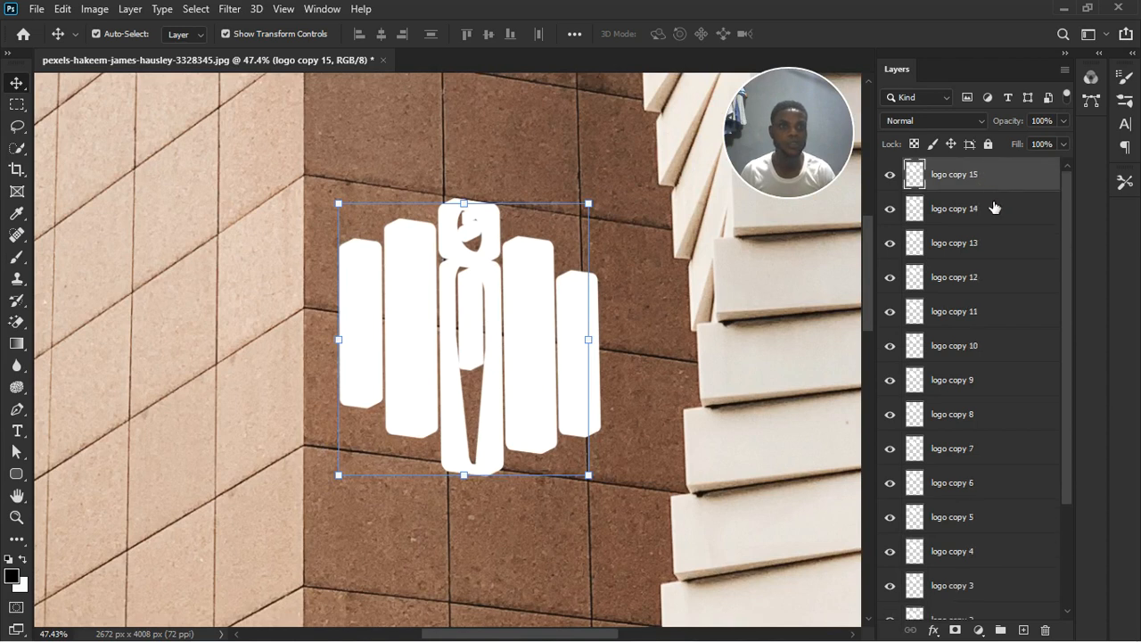
scroll(994, 250, down, 3)
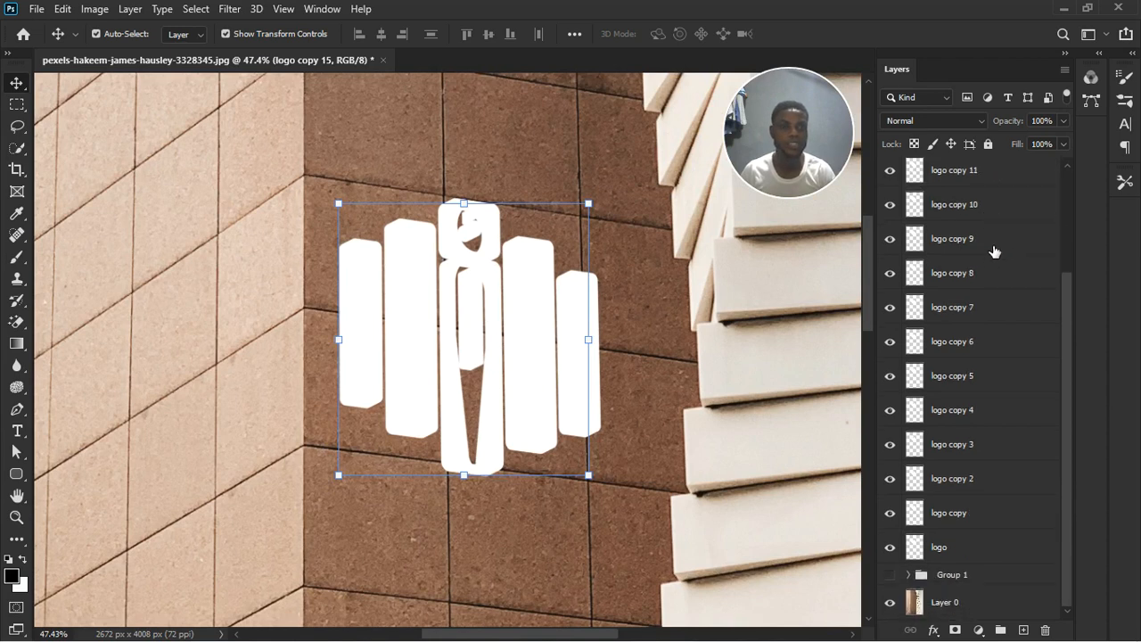
shift+click(1006, 494)
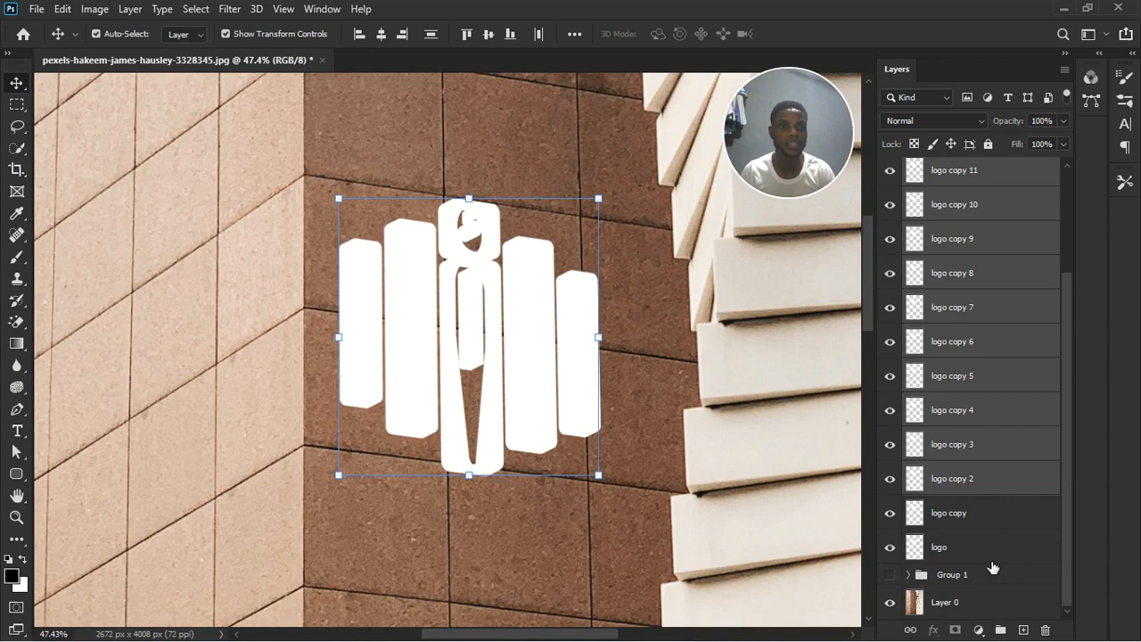
click(1001, 629)
Move the remaining logo copy layer into Group 2 beneath logo copy 2, leaving the group collapsed above the original logo layer
drag(1000, 177, 1000, 219)
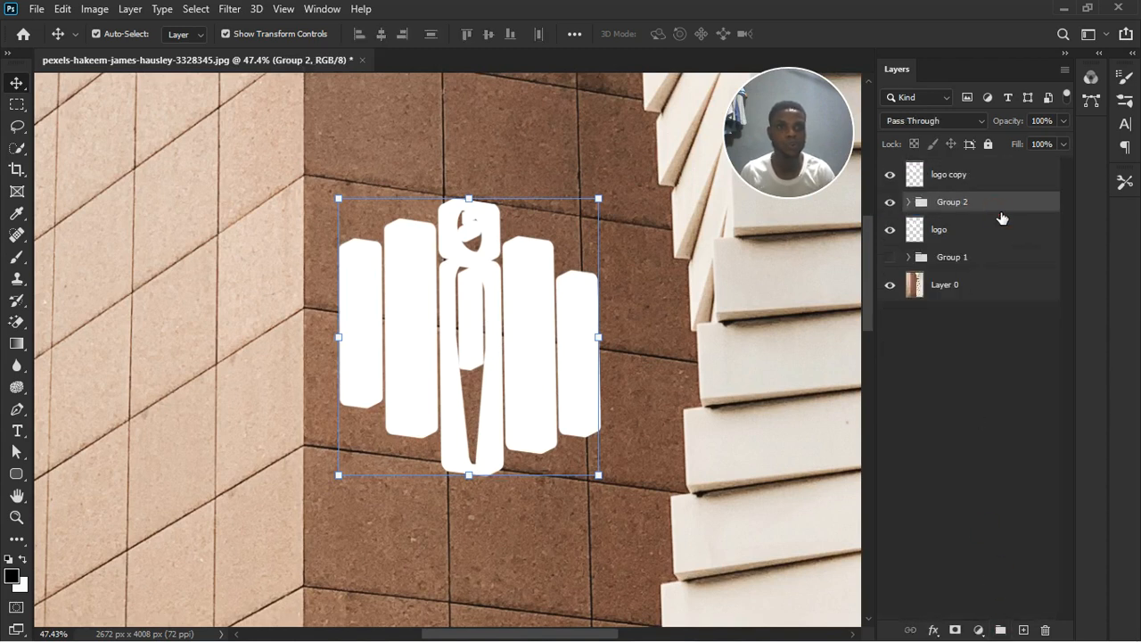
click(909, 203)
drag(965, 178, 1000, 585)
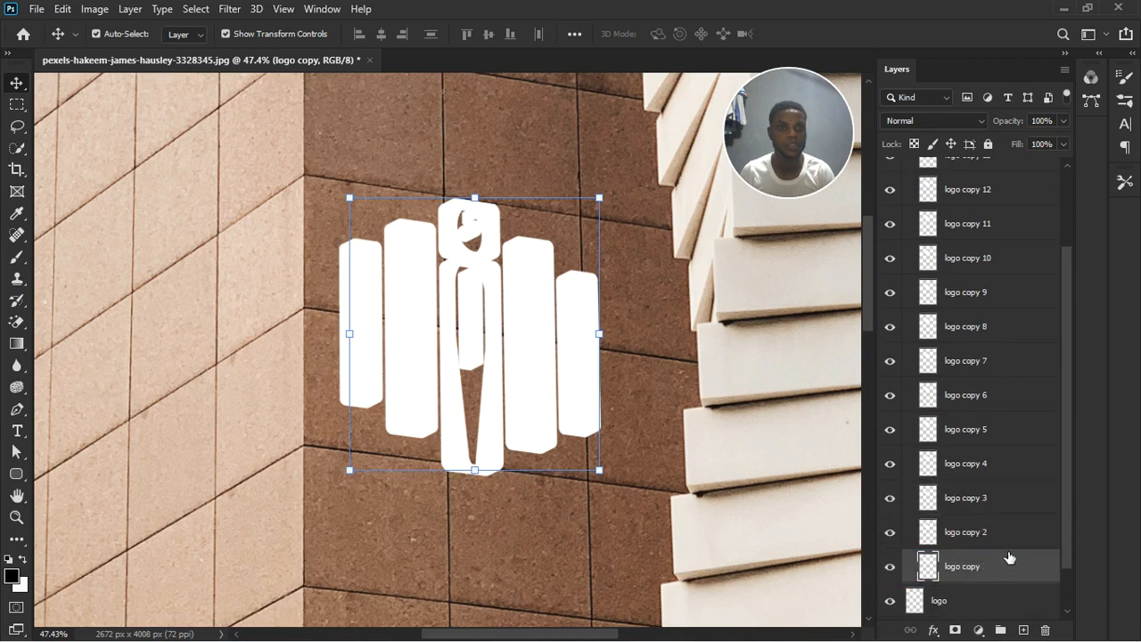
scroll(971, 499, up, 4)
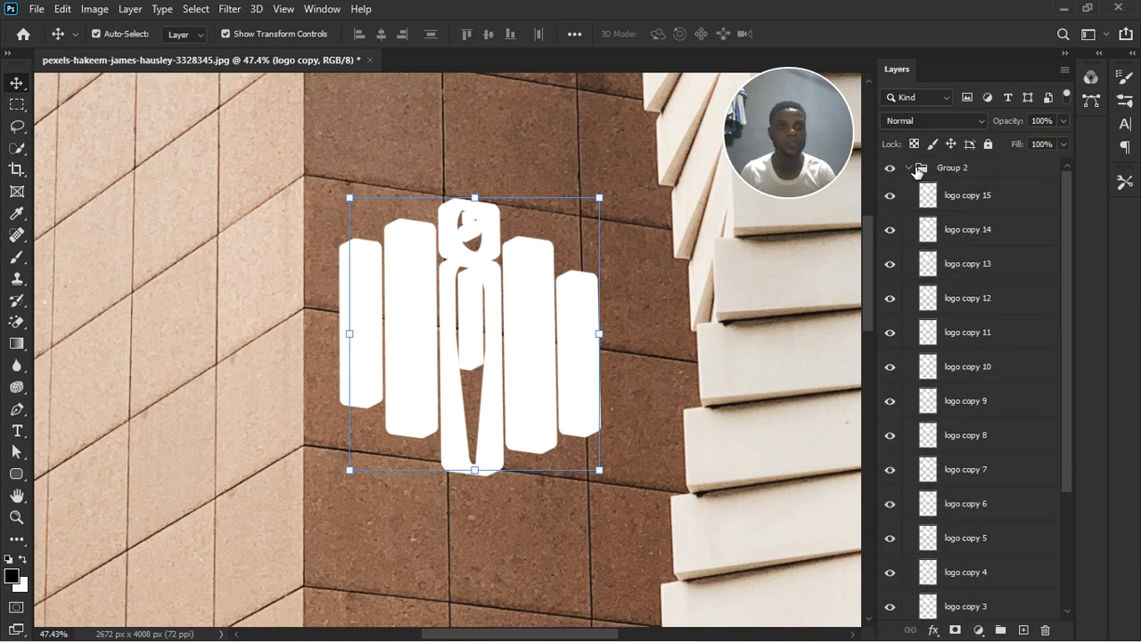
click(910, 168)
Toggle Group 2's visibility to compare the flat logo with its stacked depth copies
click(890, 168)
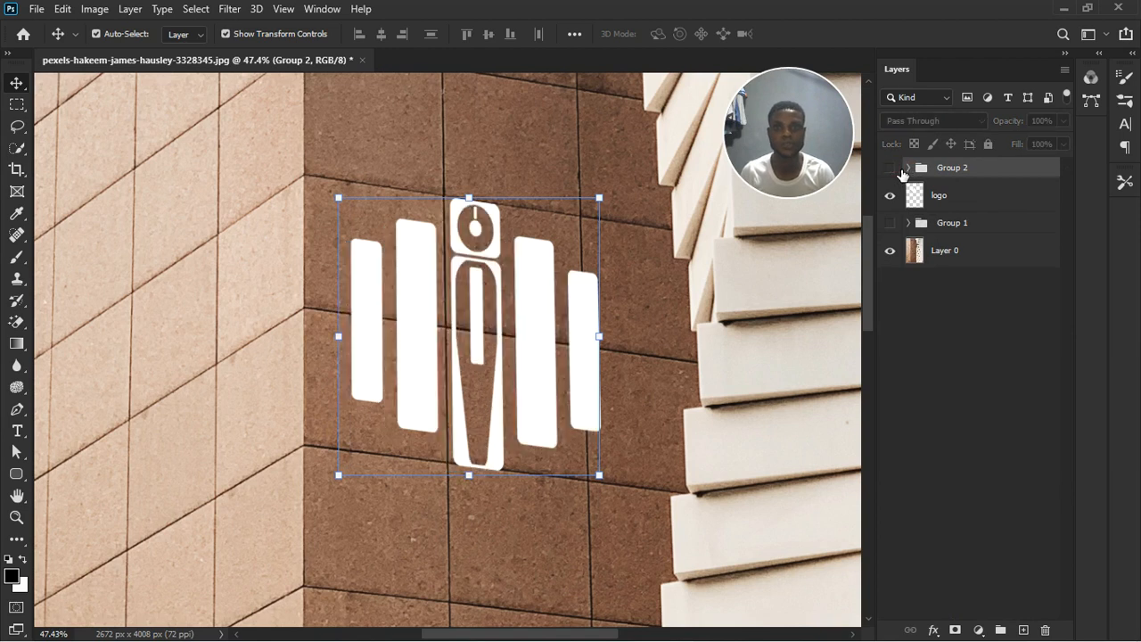
click(890, 168)
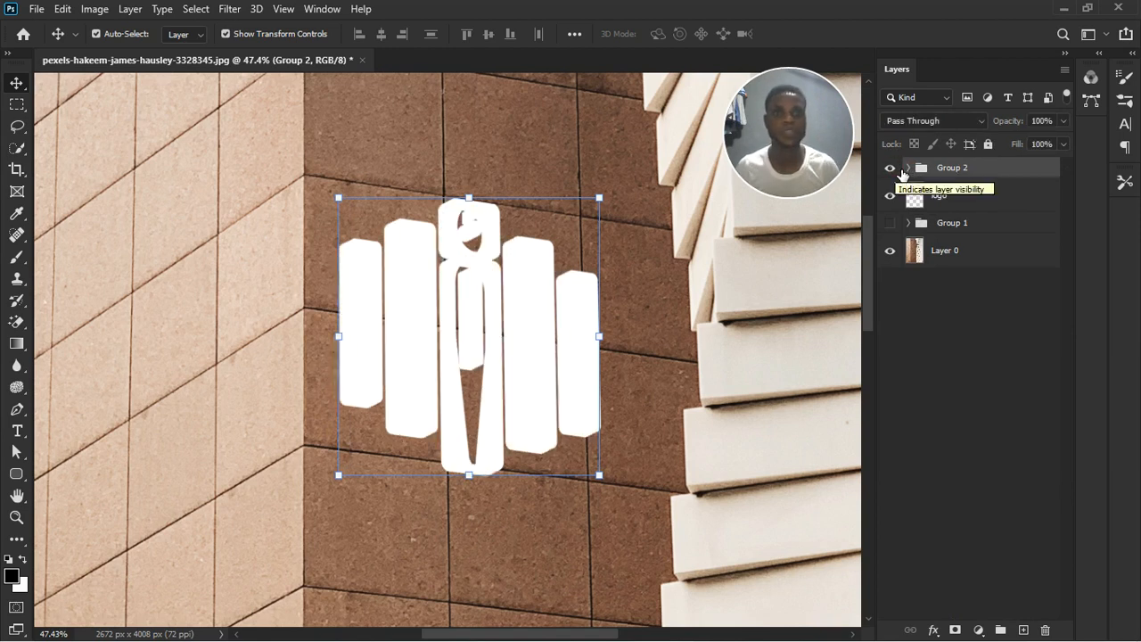
click(891, 169)
click(891, 169)
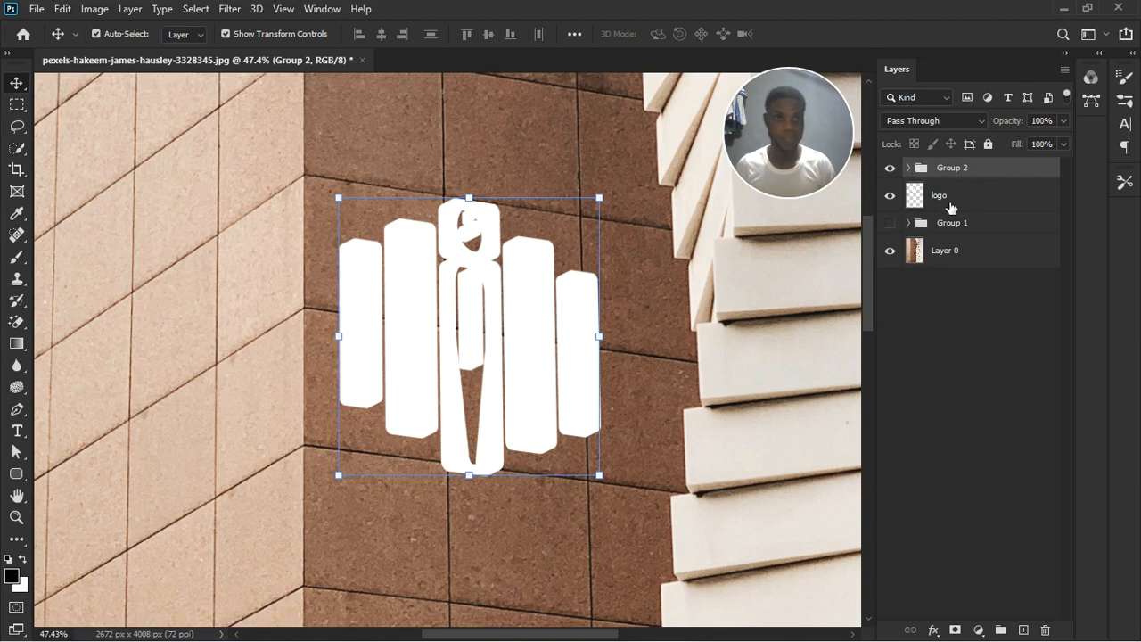
Place the original logo layer above Group 2 with its visibility off, and delete Group 1
drag(979, 210, 982, 168)
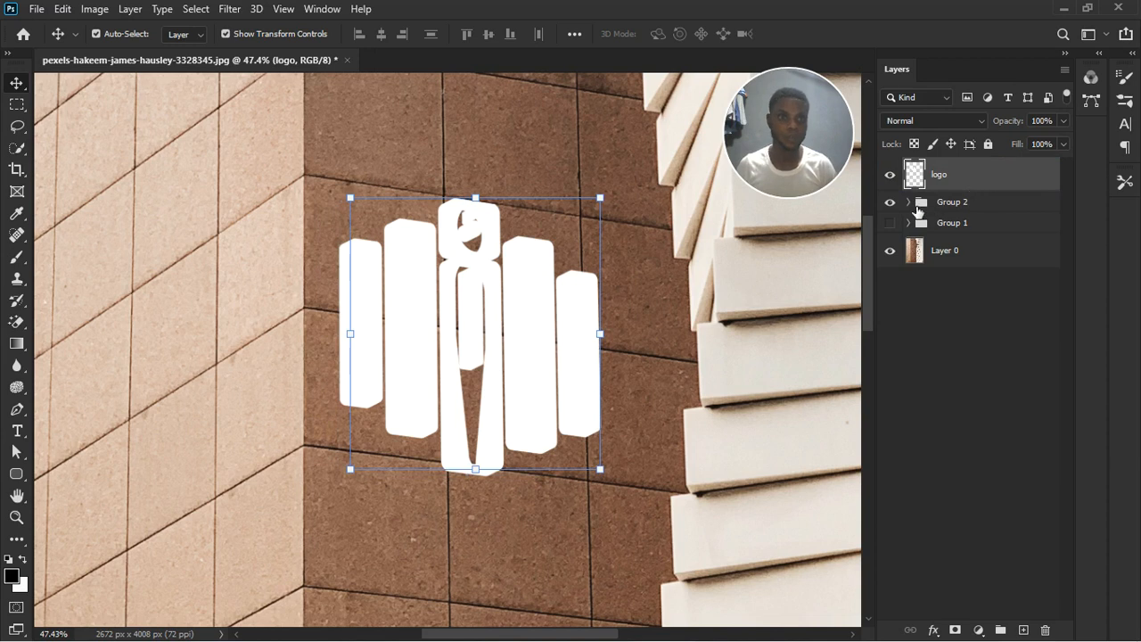
click(890, 175)
click(990, 204)
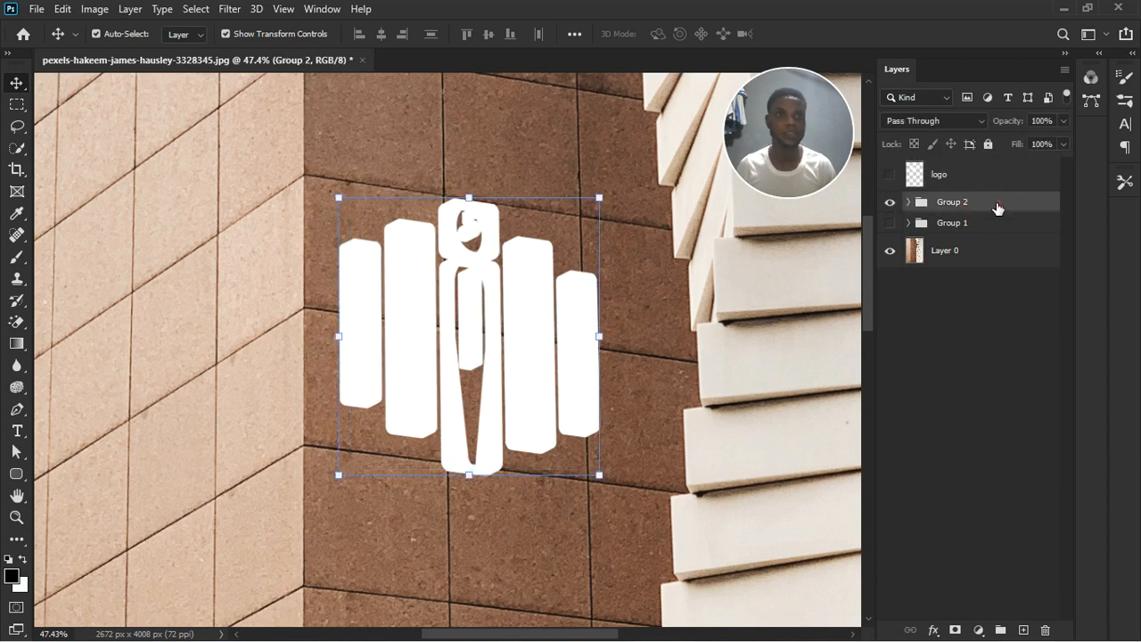
click(999, 233)
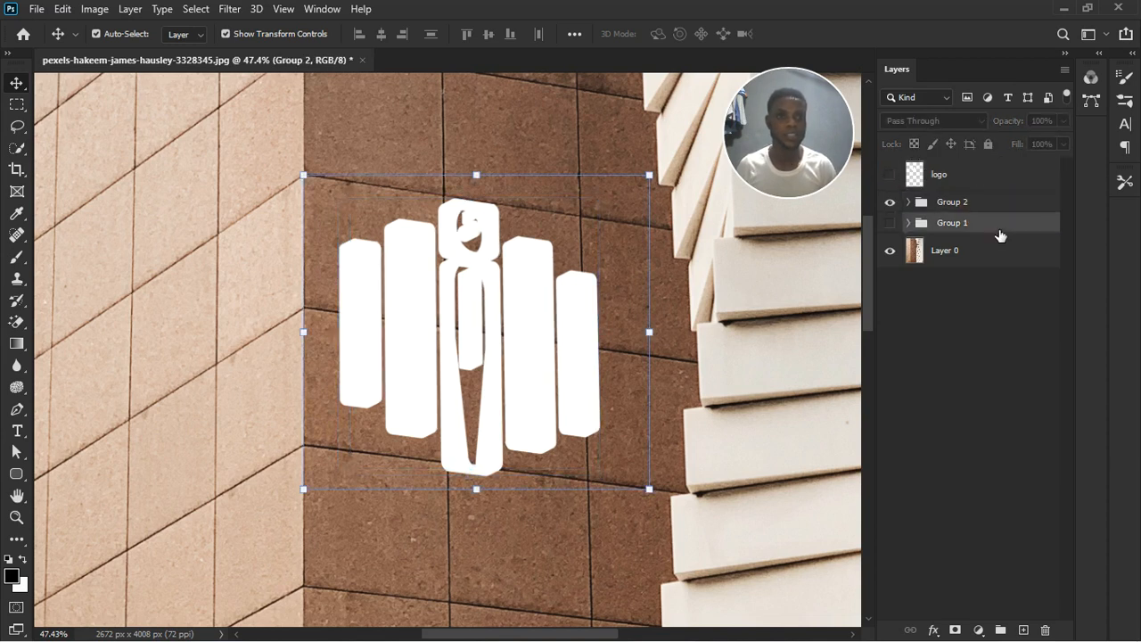
key(Delete)
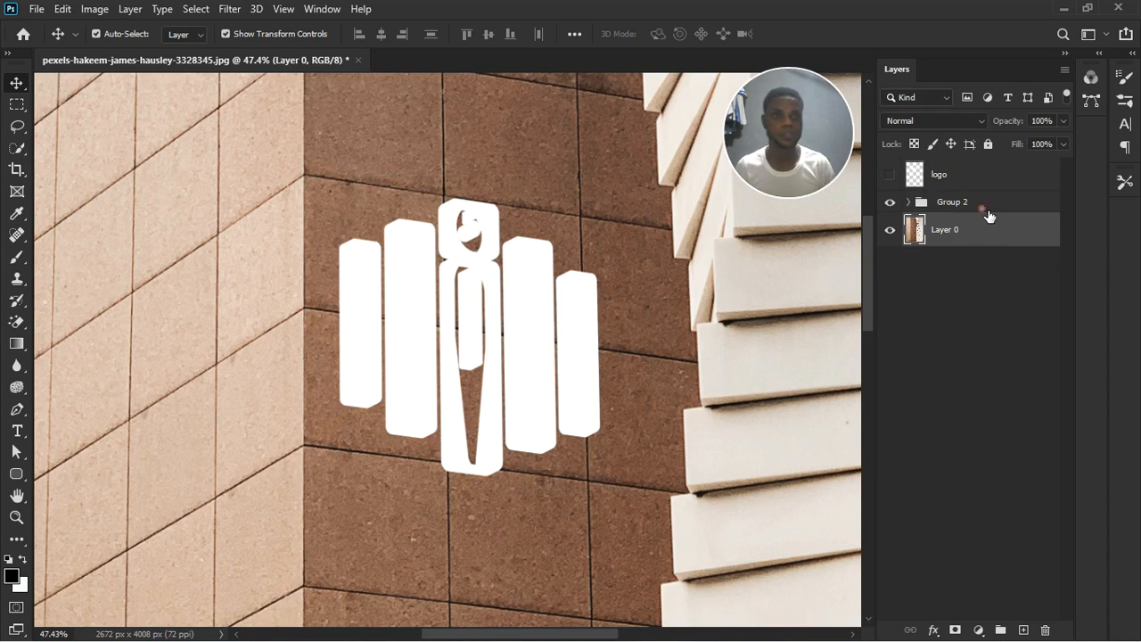
Add a black Solid Color fill layer clipped to Group 2 and show the logo layer again
click(996, 205)
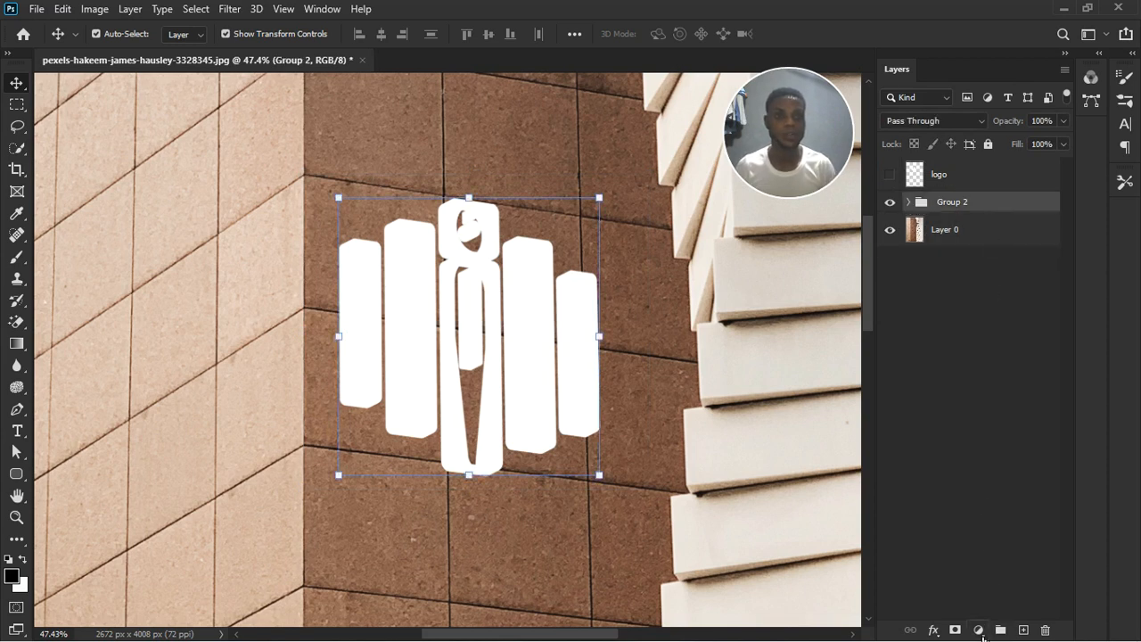
click(978, 630)
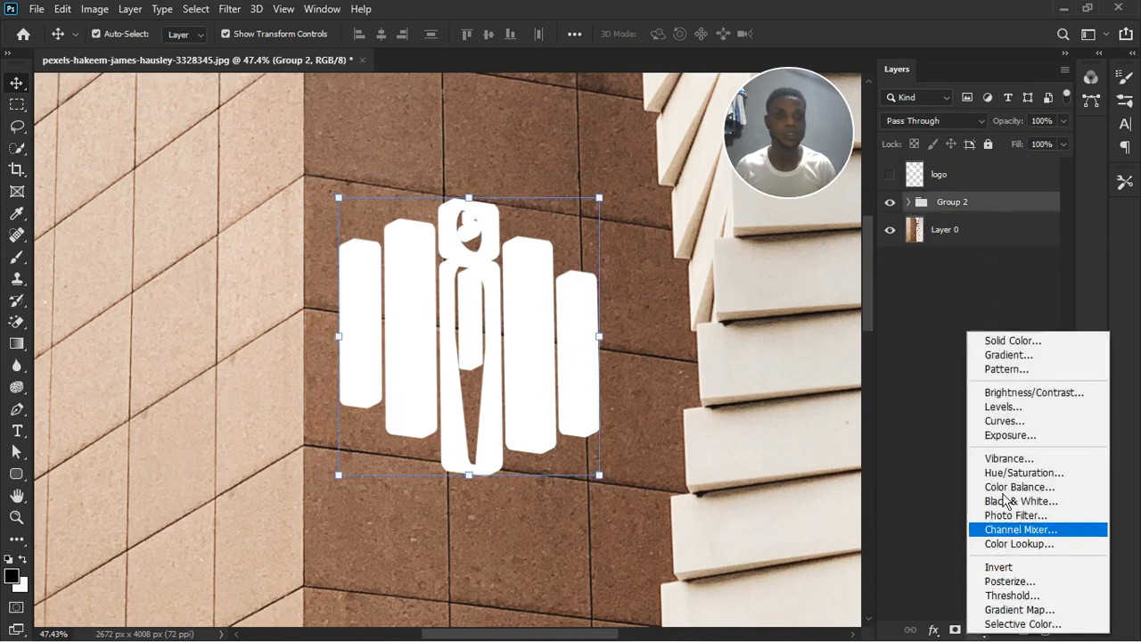
click(1030, 344)
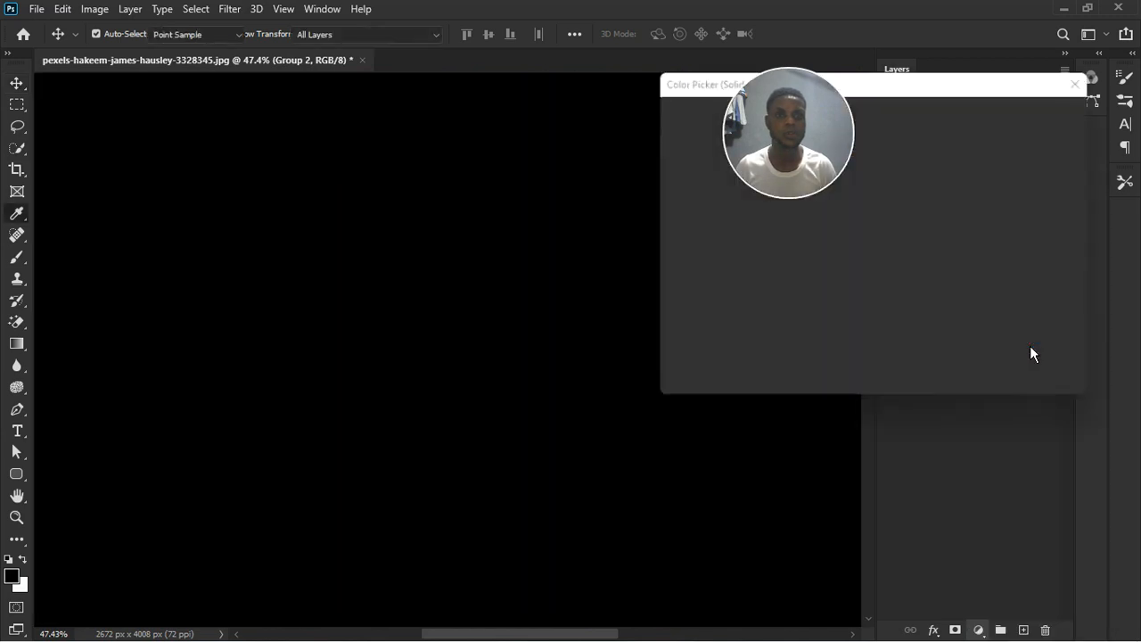
click(1025, 117)
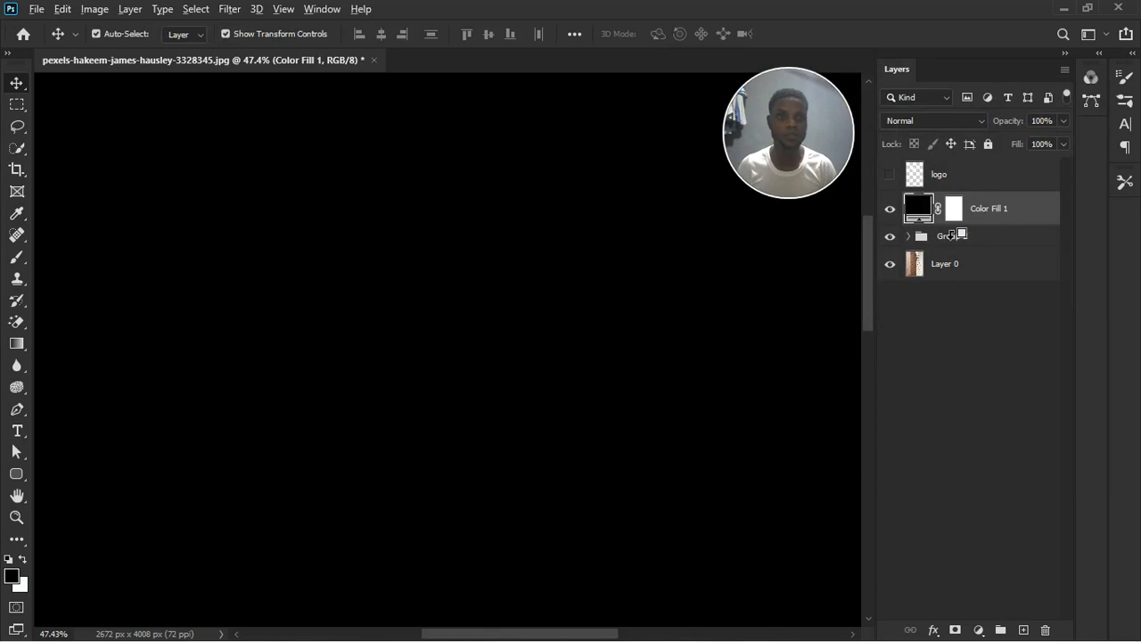
alt+click(955, 231)
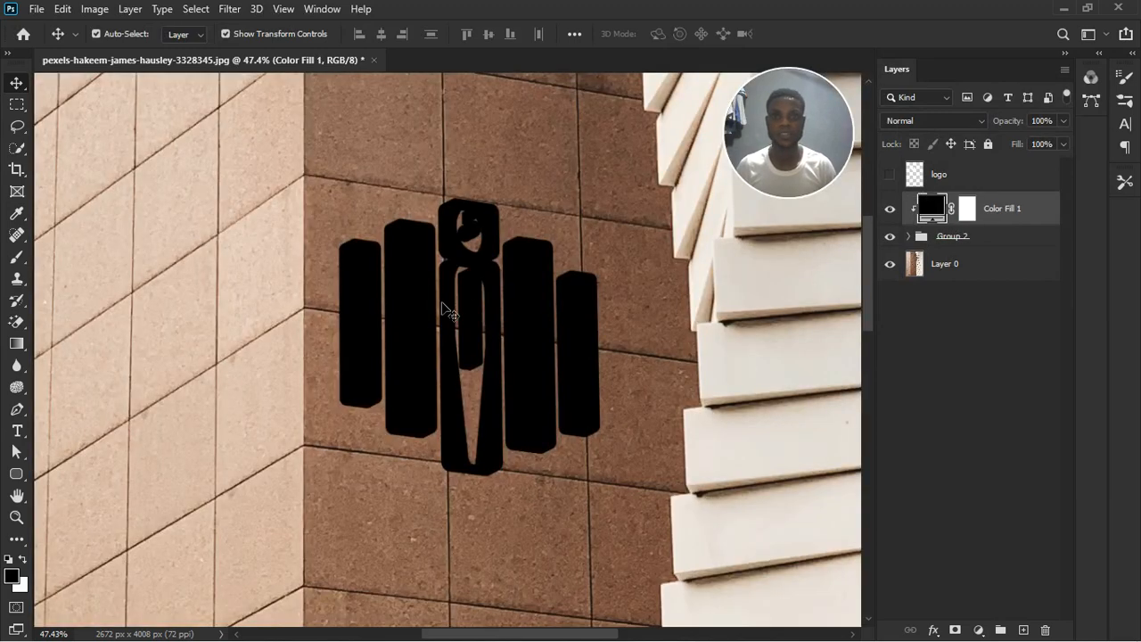
click(890, 175)
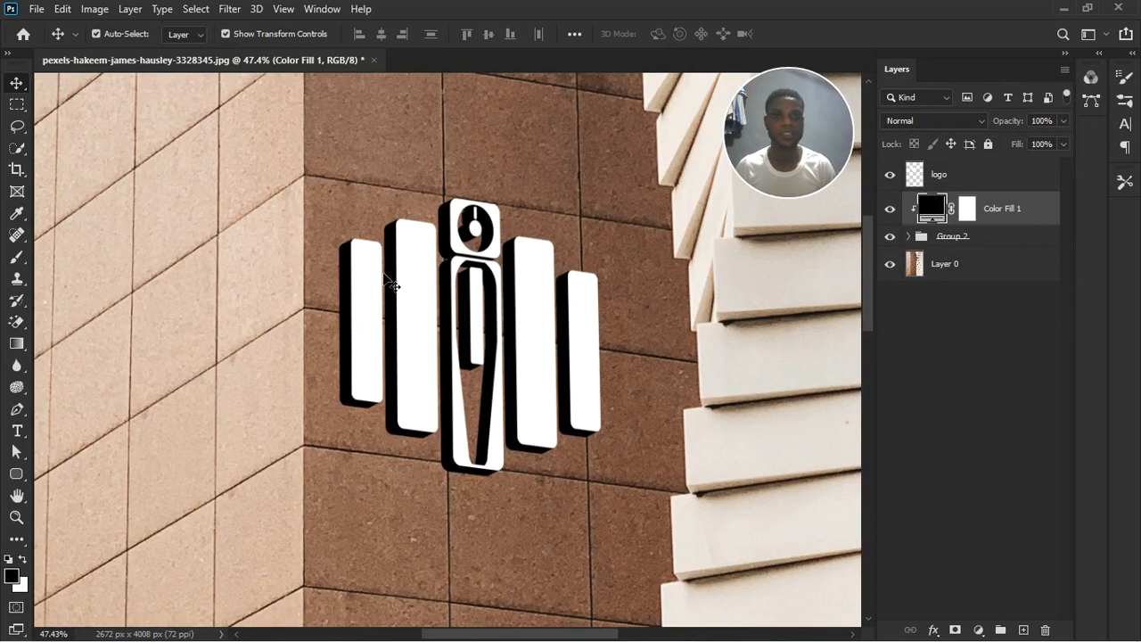
Target the Color Fill 1 layer mask and set the Gradient tool to the Foreground to Transparent preset from Basics
scroll(385, 294, down, 4)
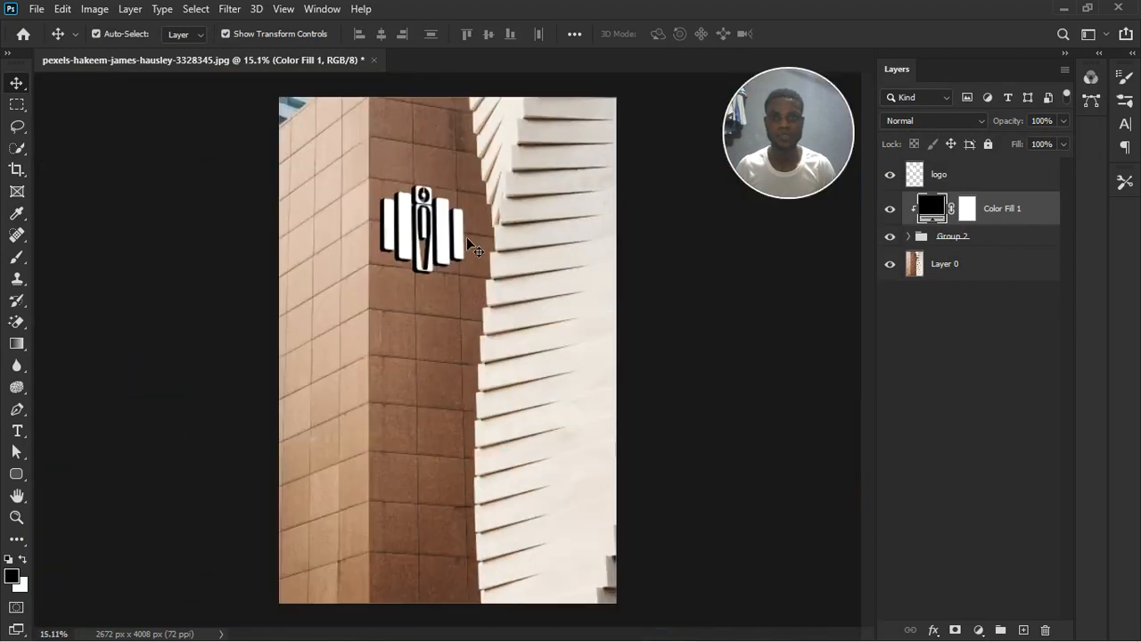
scroll(470, 243, up, 4)
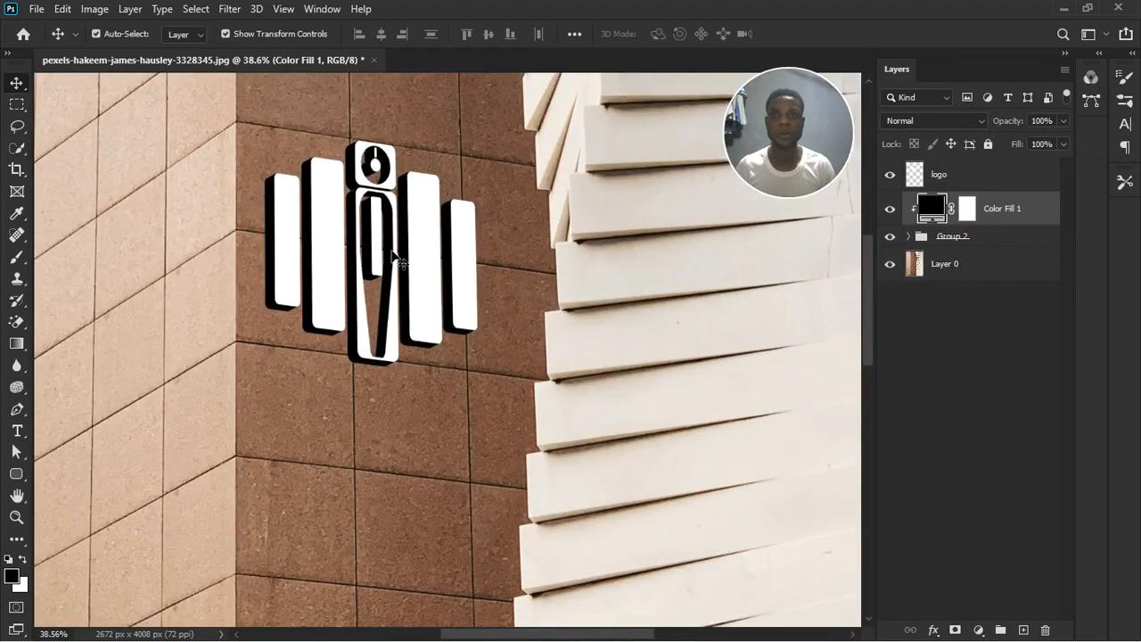
scroll(393, 256, up, 3)
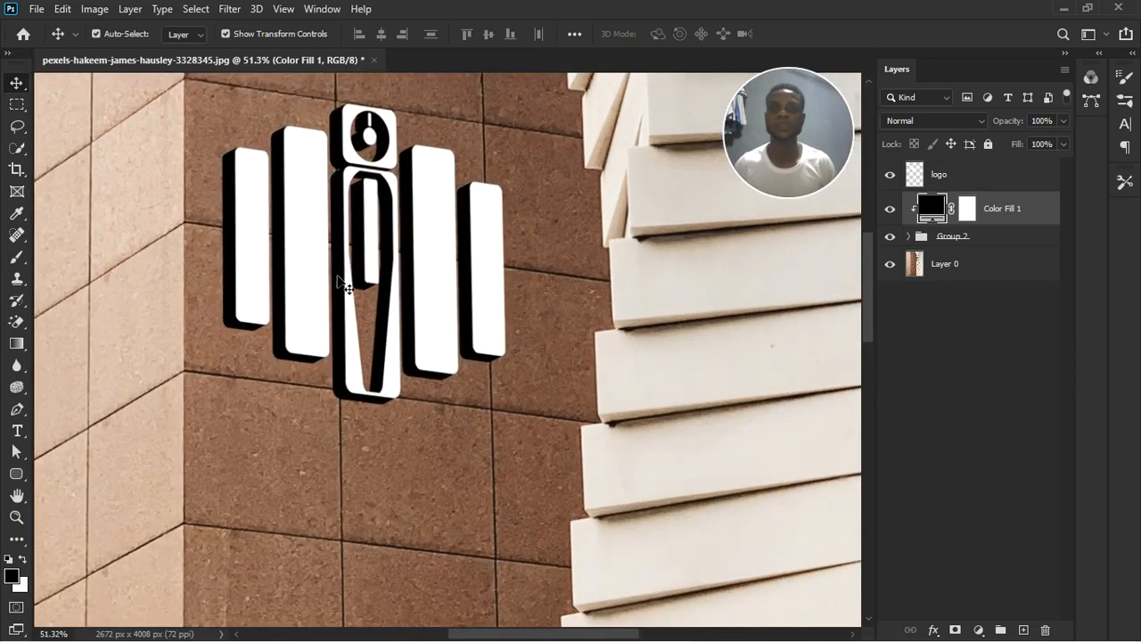
click(969, 216)
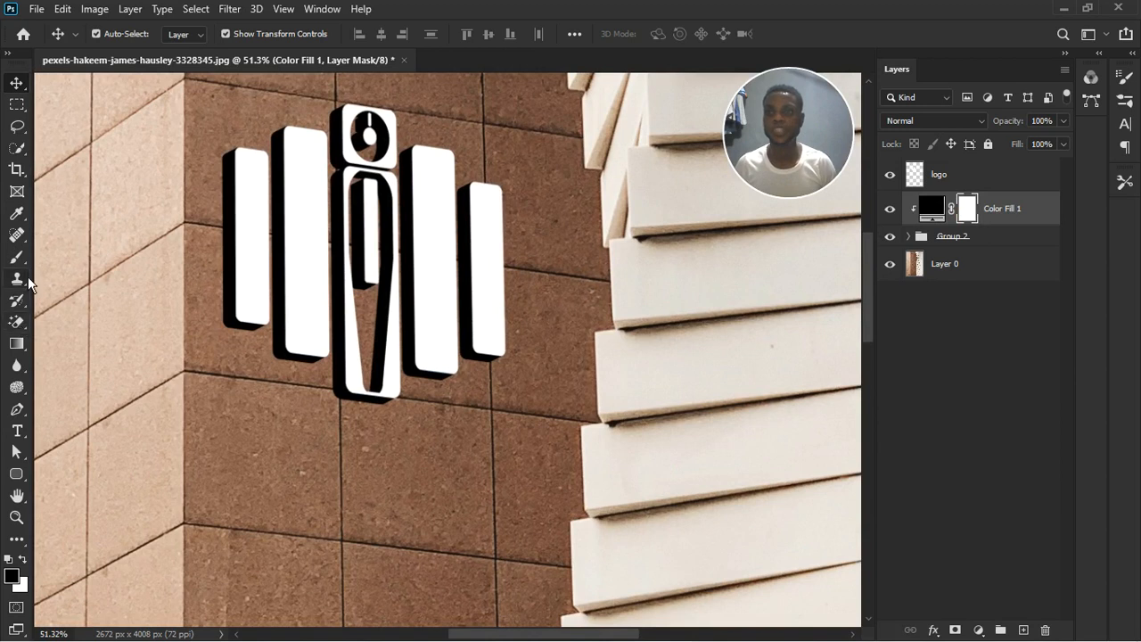
click(20, 349)
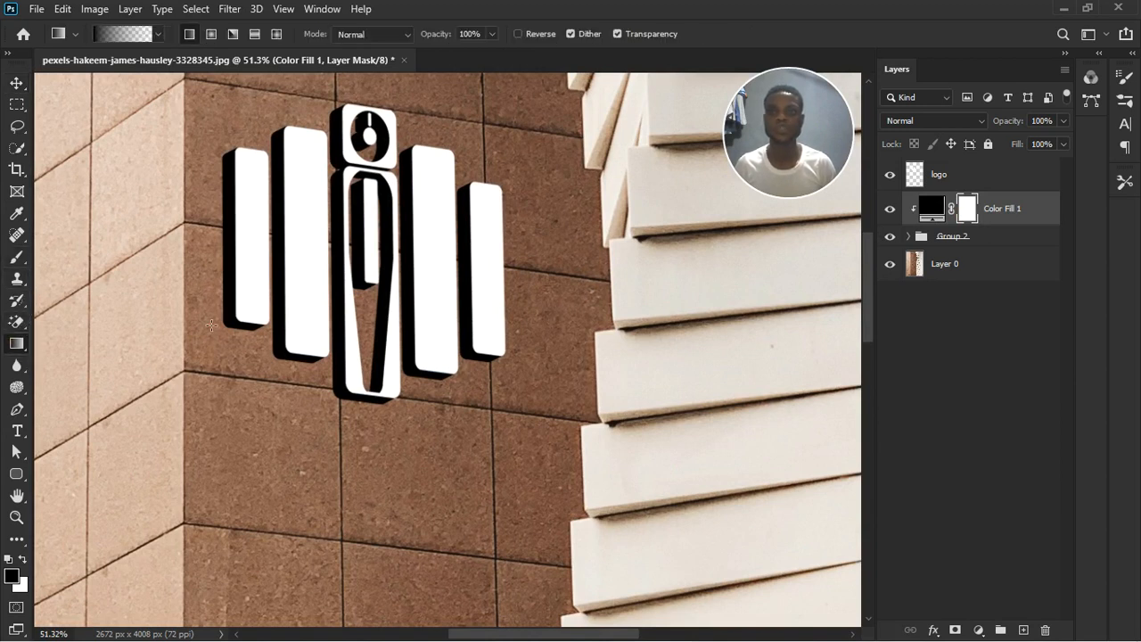
scroll(304, 331, down, 3)
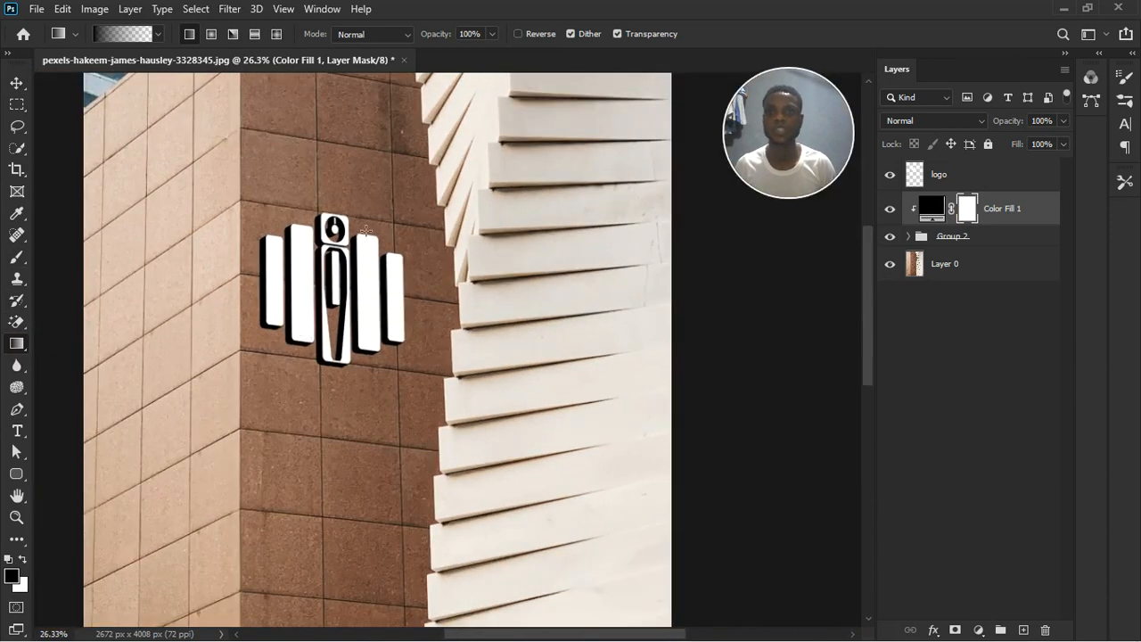
scroll(307, 262, down, 2)
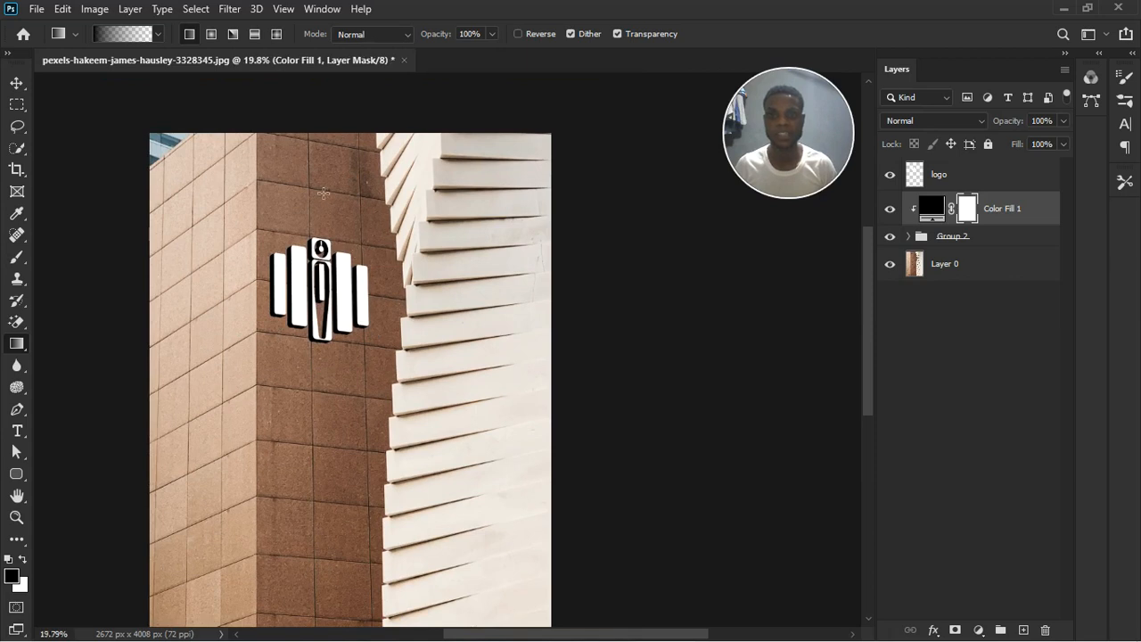
scroll(340, 187, up, 2)
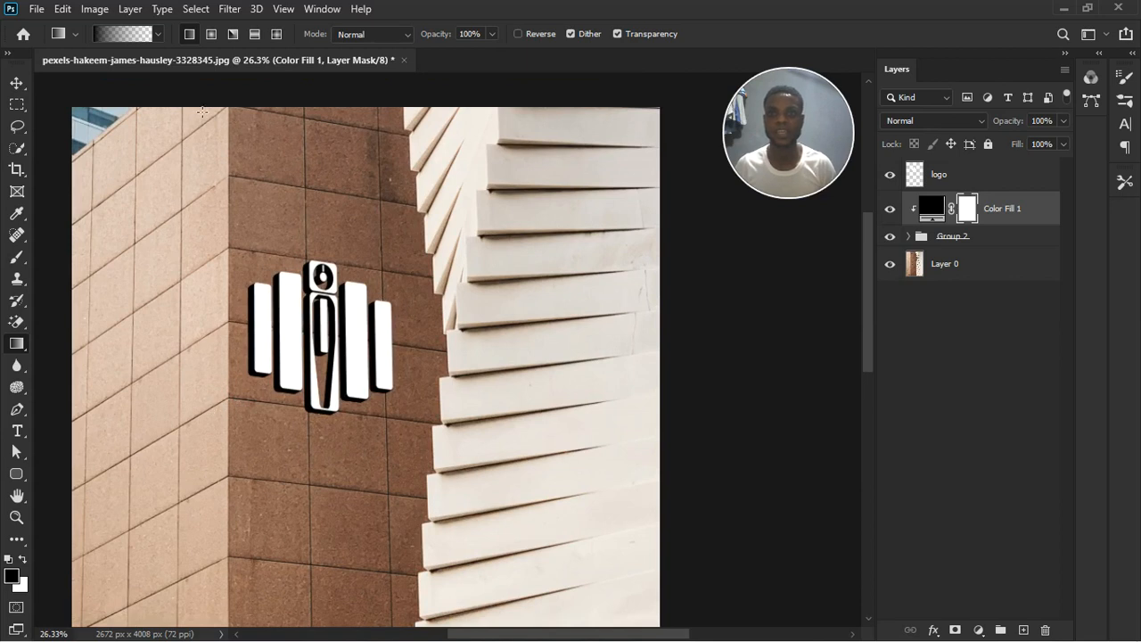
click(120, 37)
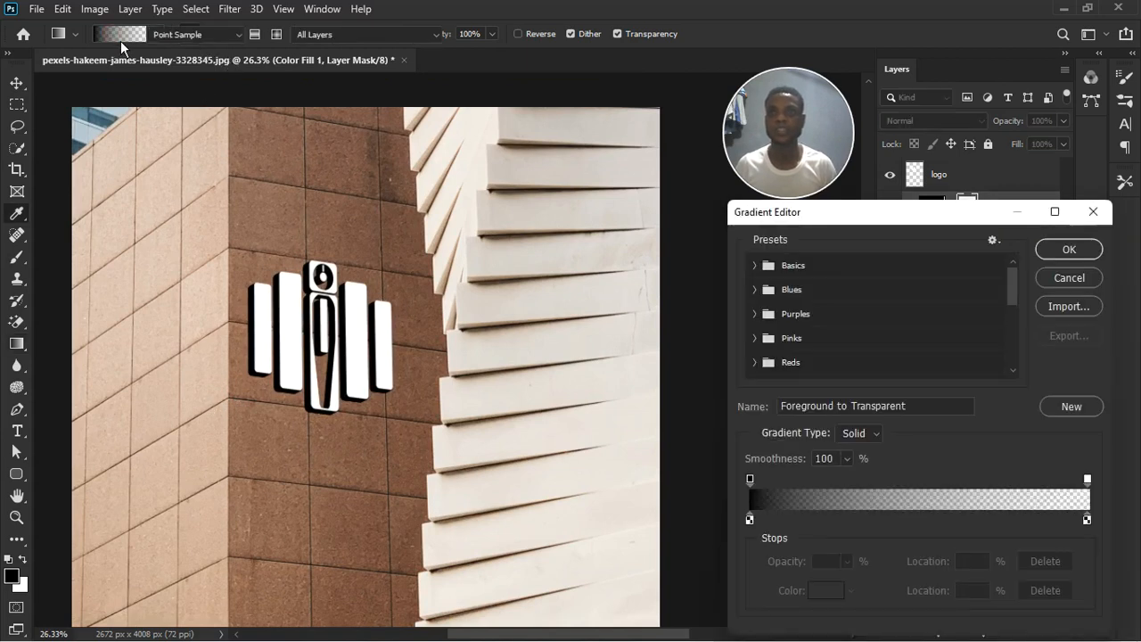
click(755, 265)
click(805, 296)
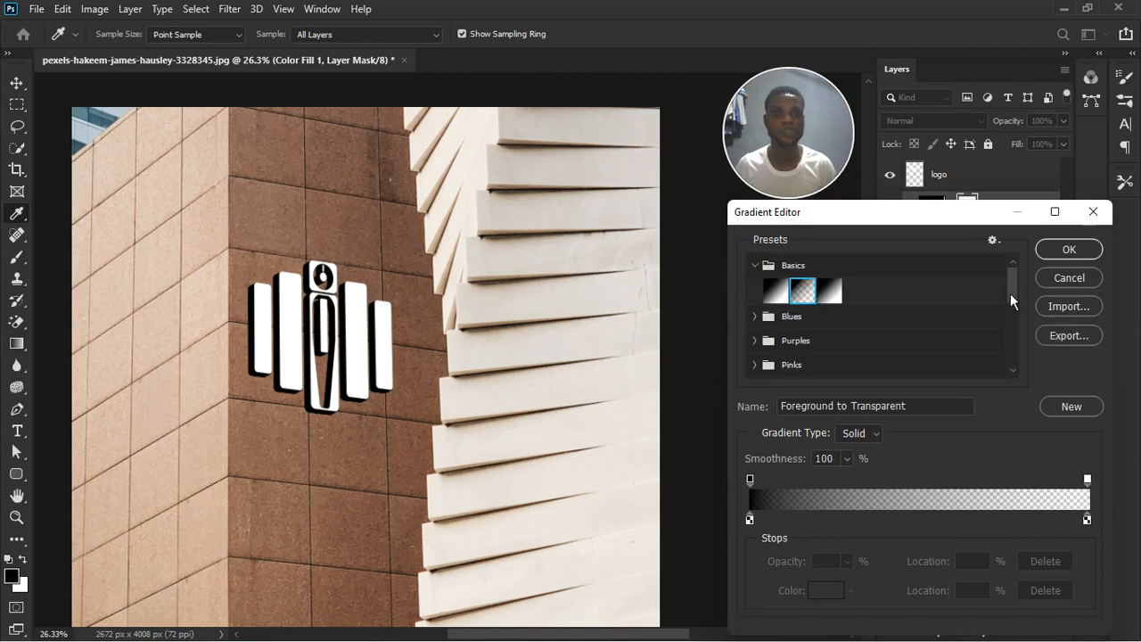
click(1070, 249)
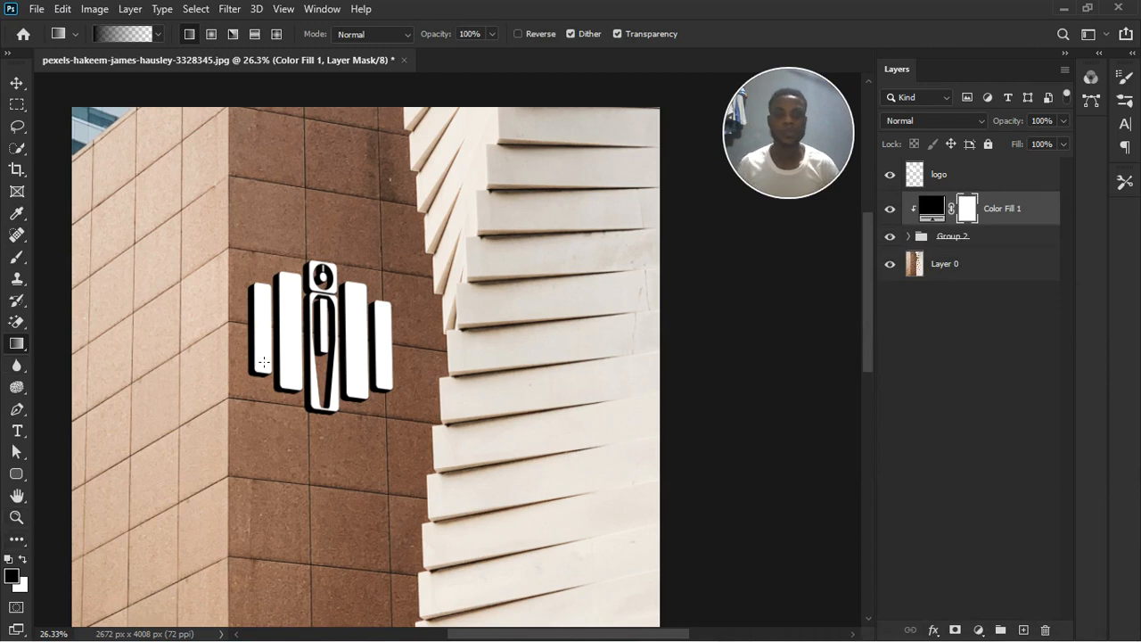
Try a diagonal black-to-transparent gradient across the logo's lower-left half on the Color Fill 1 mask, and undo it
scroll(241, 416, up, 3)
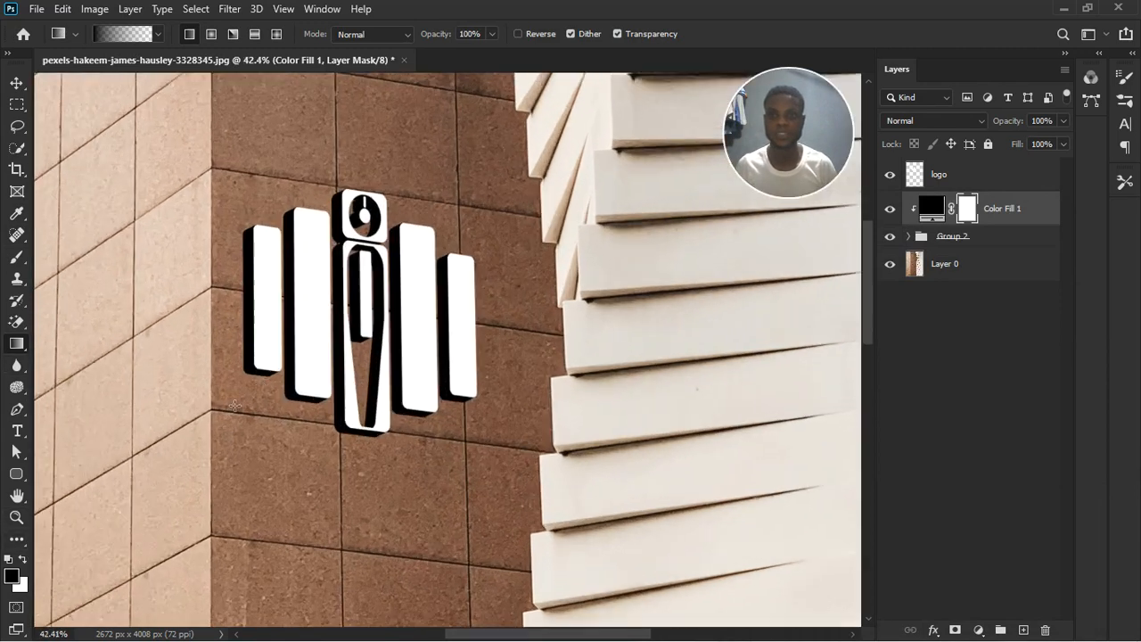
drag(218, 431, 375, 314)
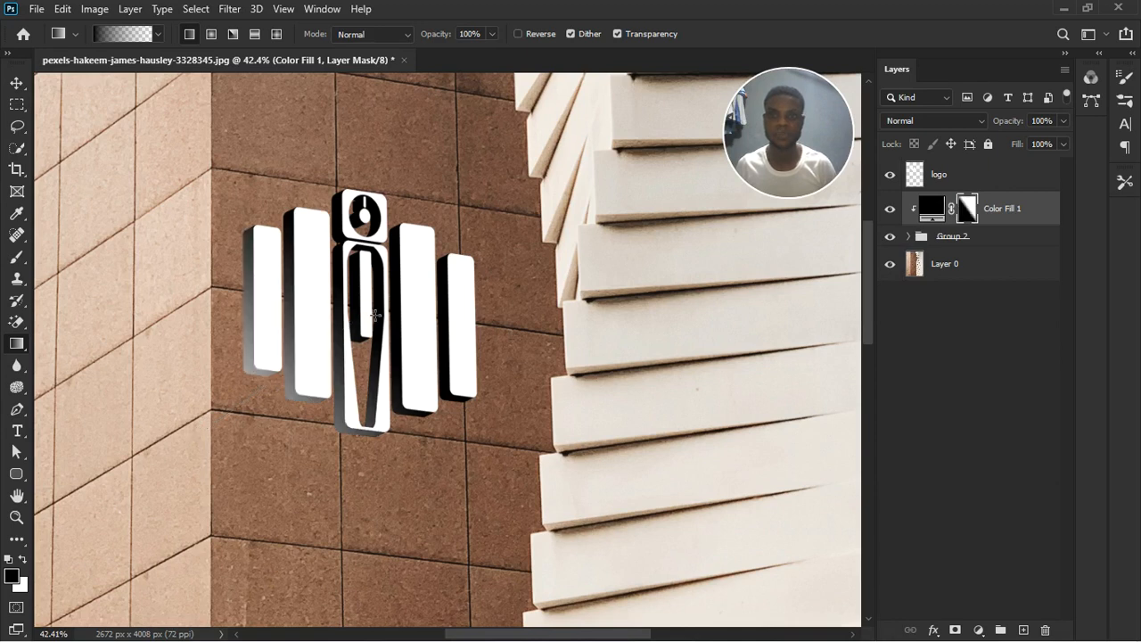
key(ctrl+z)
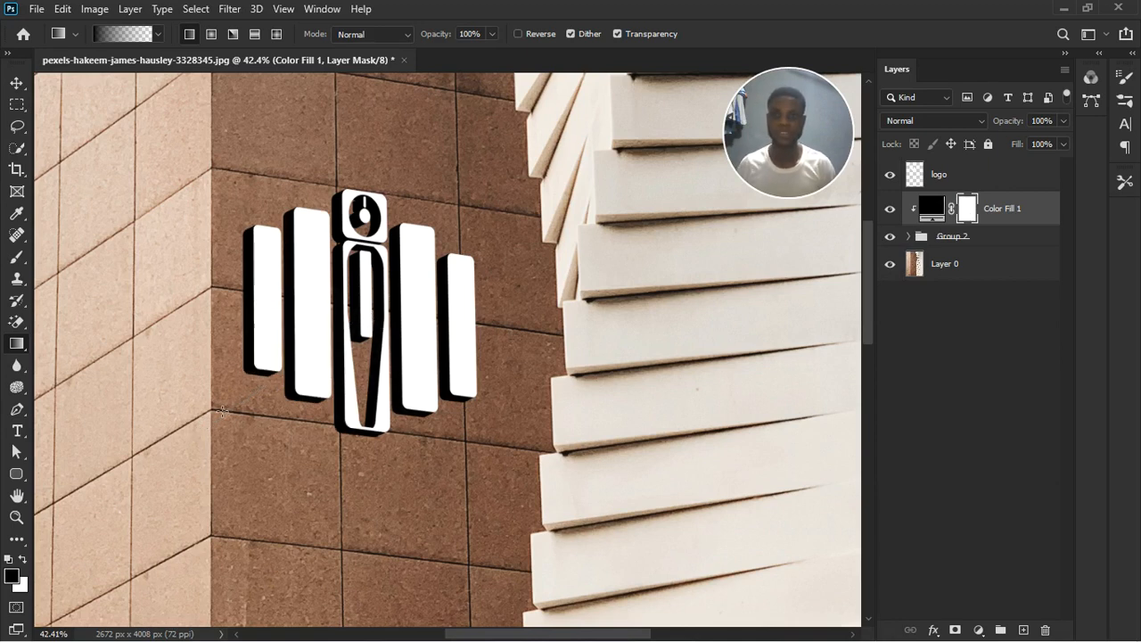
Fade the black fill at the logo's lower-left edge with several short black-to-transparent gradients on the Color Fill 1 mask
drag(141, 440, 252, 381)
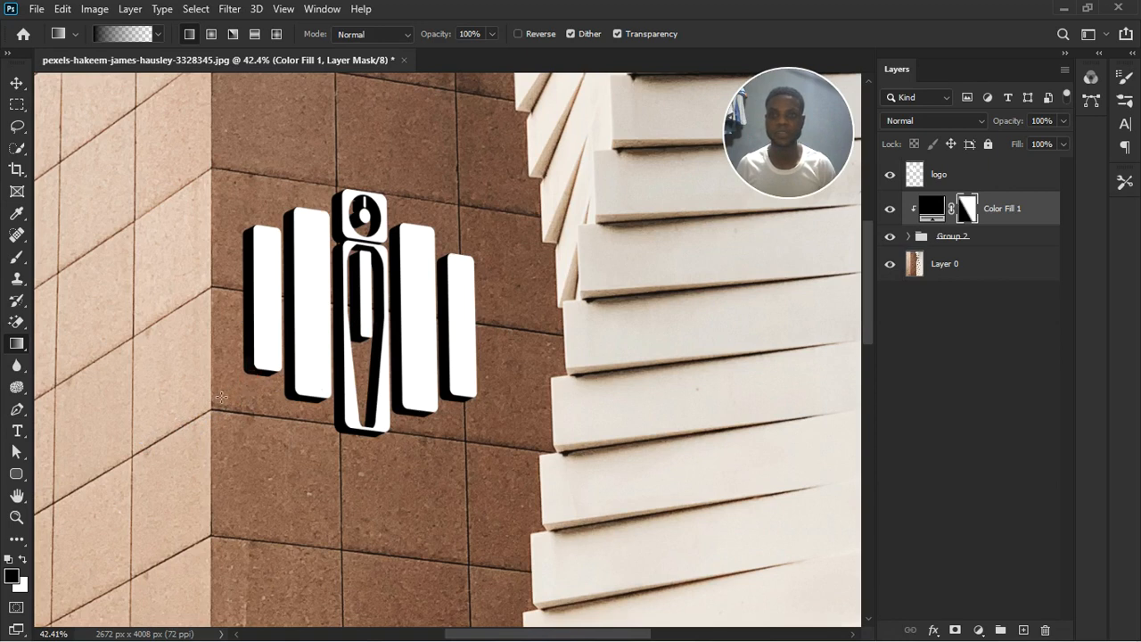
drag(263, 301, 263, 302)
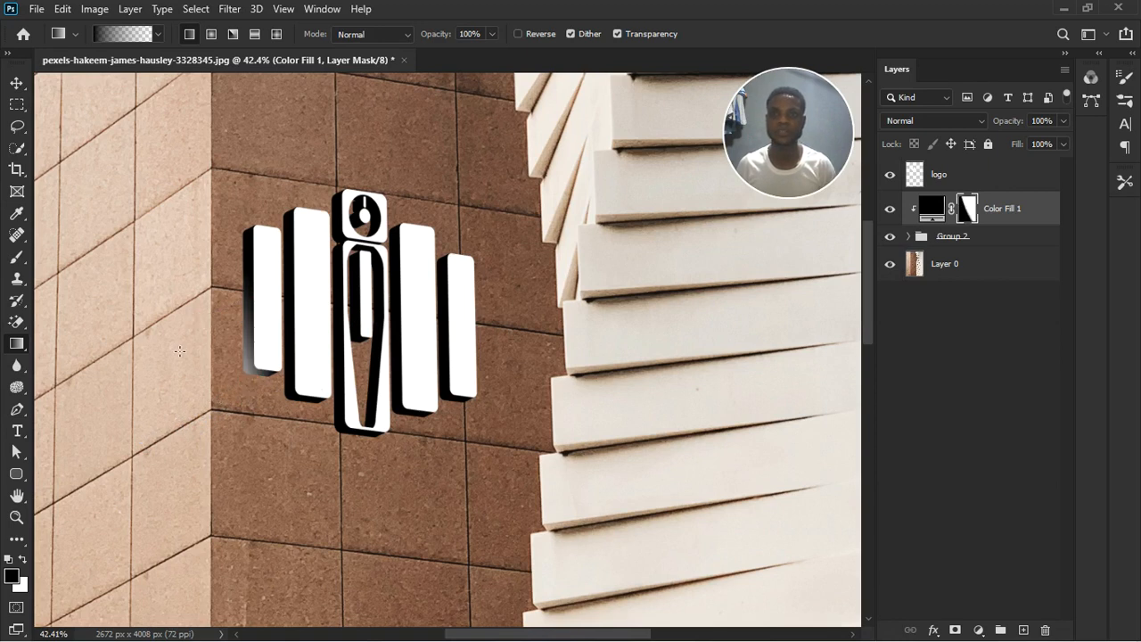
scroll(193, 398, down, 2)
key(ctrl+z)
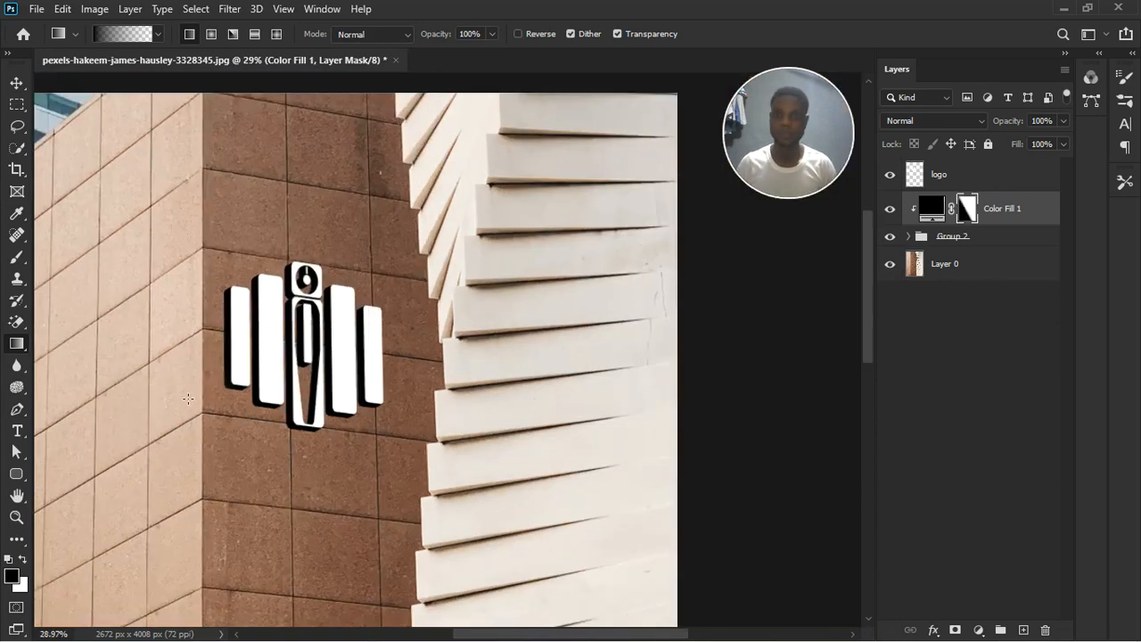
drag(149, 443, 257, 392)
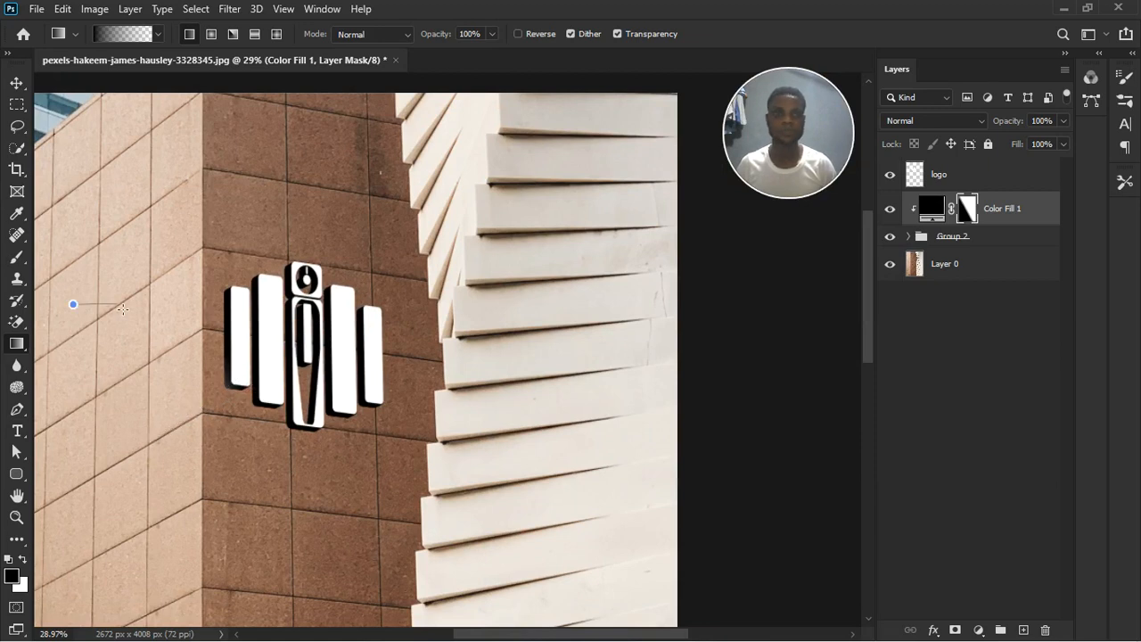
drag(122, 309, 244, 311)
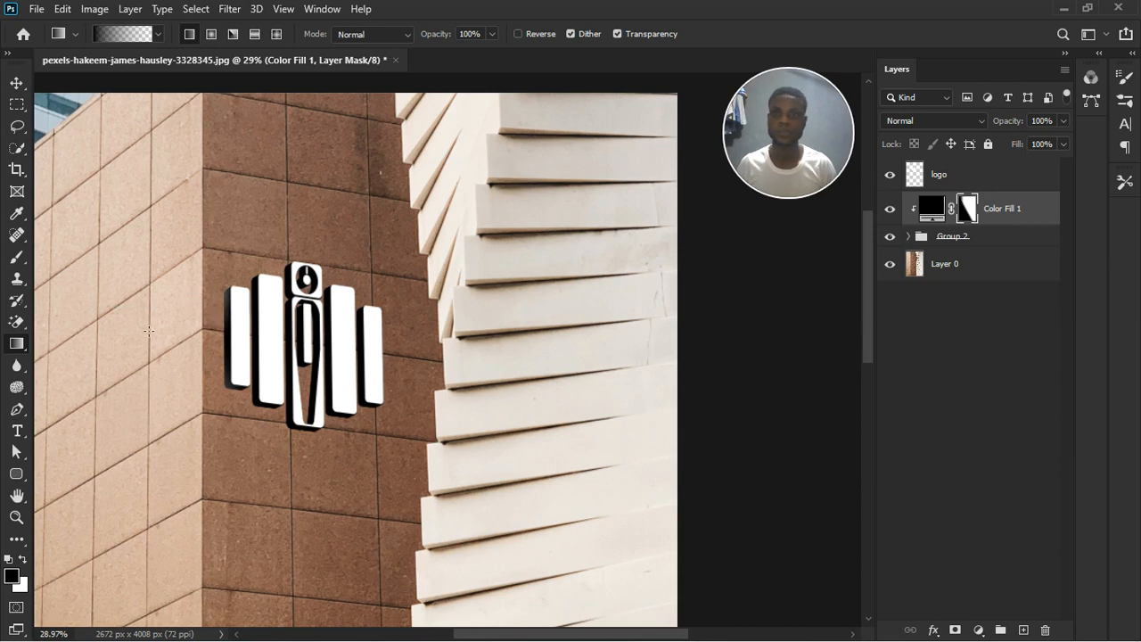
drag(85, 348, 213, 359)
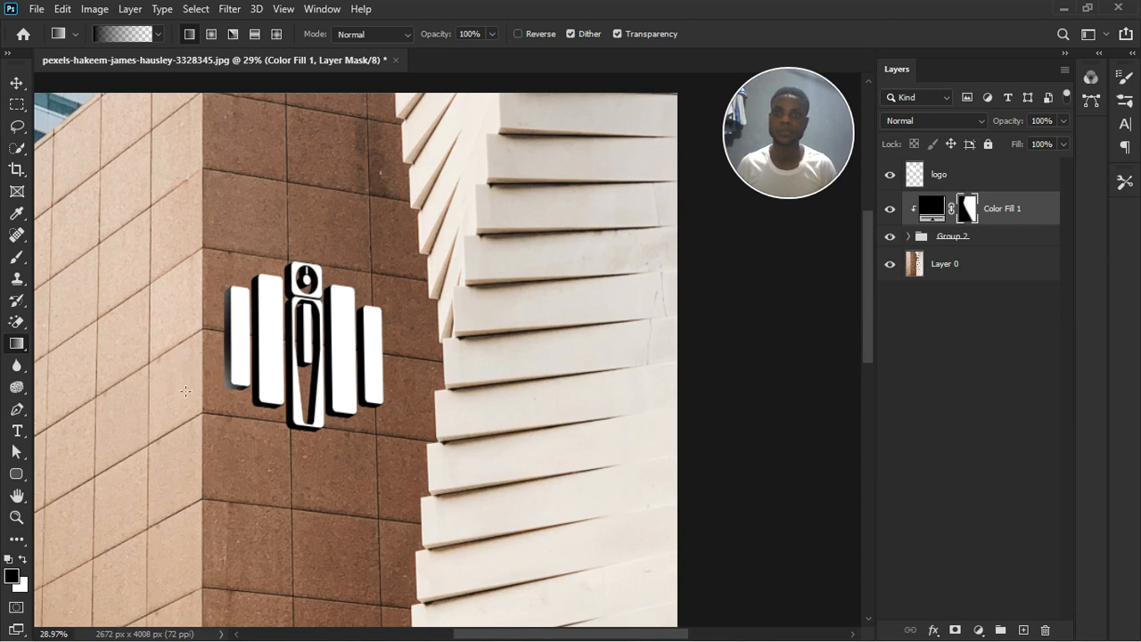
scroll(184, 390, down, 2)
scroll(184, 389, down, 1)
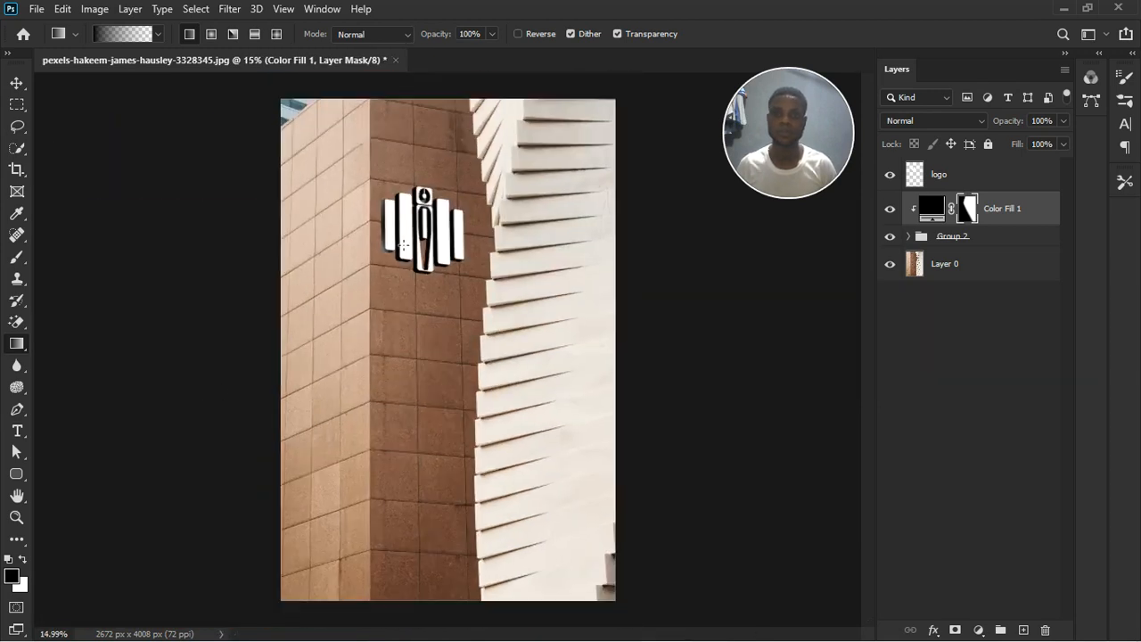
scroll(385, 266, up, 2)
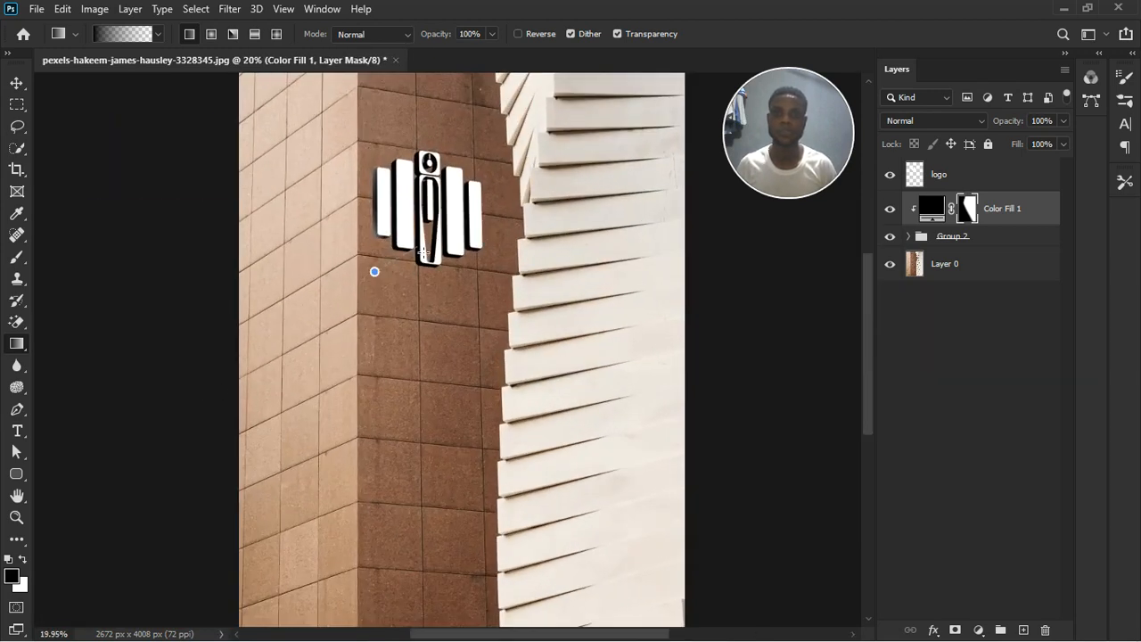
drag(422, 253, 390, 271)
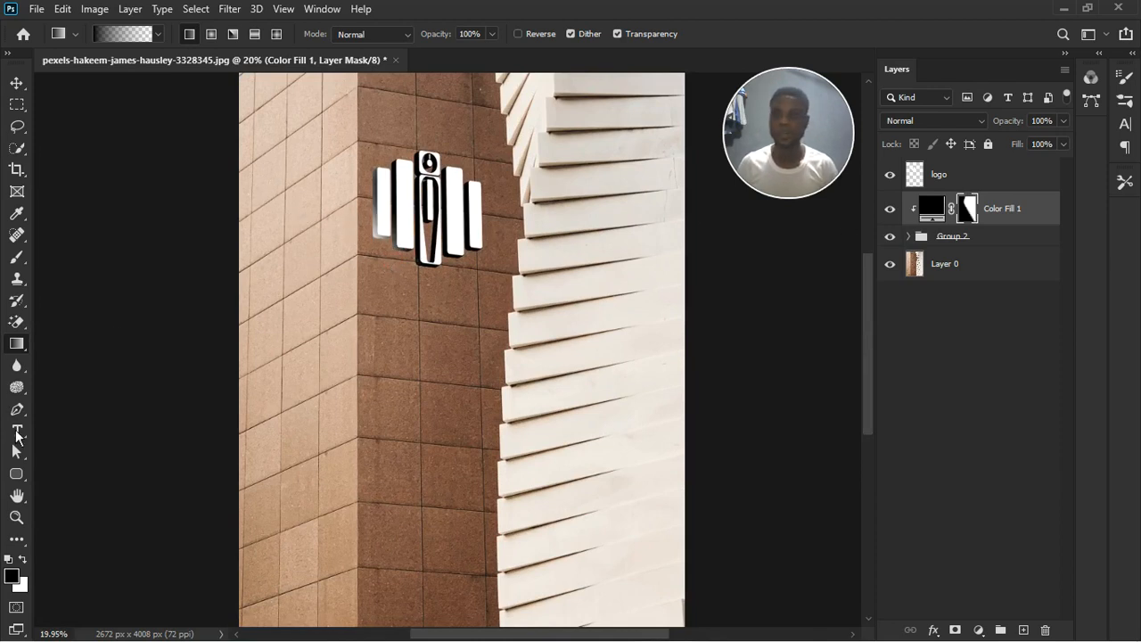
Paint white over the logo area of the Color Fill 1 mask with a 600 px soft brush to restore the black depth
click(17, 257)
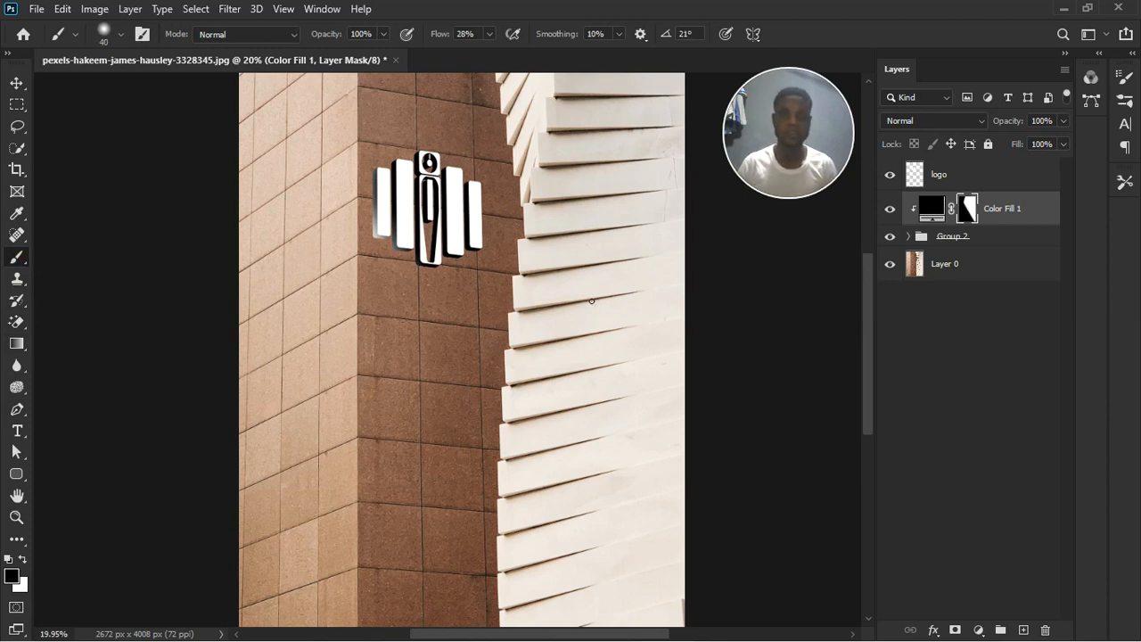
key(bracketright)
key(bracketright)
key(bracketright)
key(bracketright)
key(bracketright)
key(bracketright)
key(bracketright)
key(bracketright)
key(bracketright)
key(bracketright)
key(bracketright)
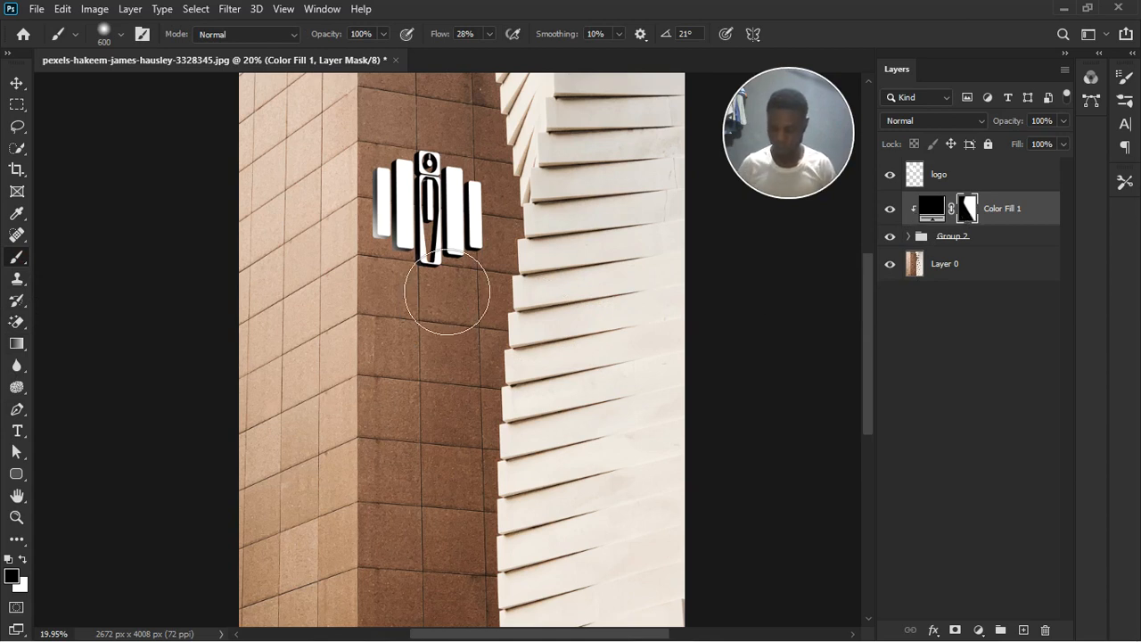
key(x)
mouse_move(448, 299)
mouse_down()
mouse_move(443, 260)
mouse_move(394, 304)
mouse_move(424, 258)
mouse_move(439, 272)
mouse_move(457, 252)
mouse_up()
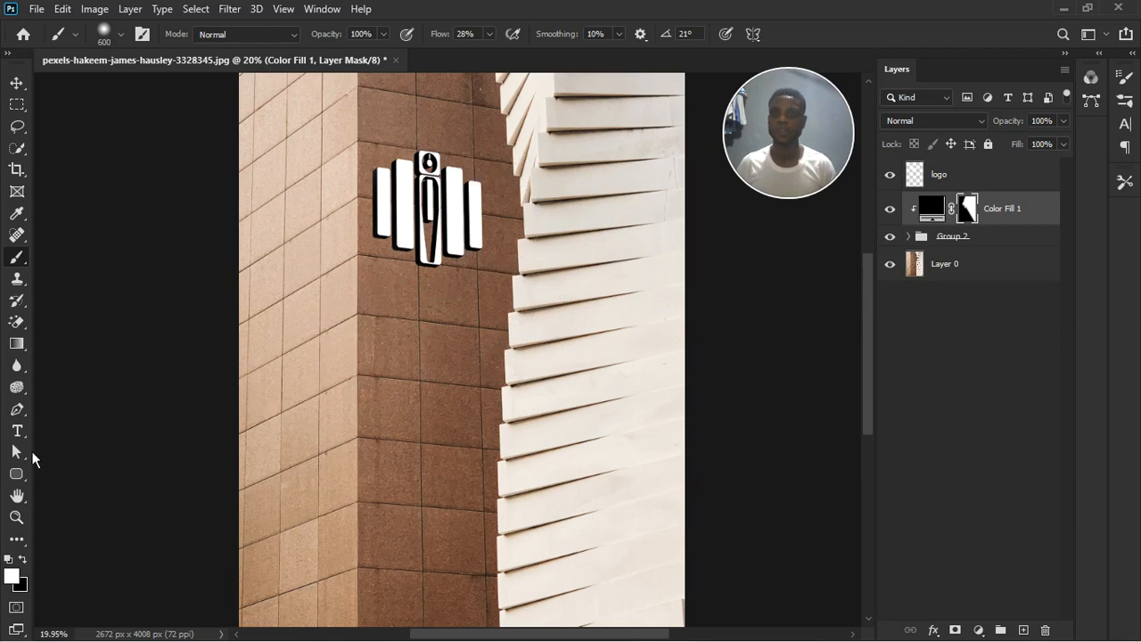
Apply white-to-transparent gradients to the Color Fill 1 mask from the wall beside the logo's upper left
click(18, 345)
scroll(385, 347, down, 2)
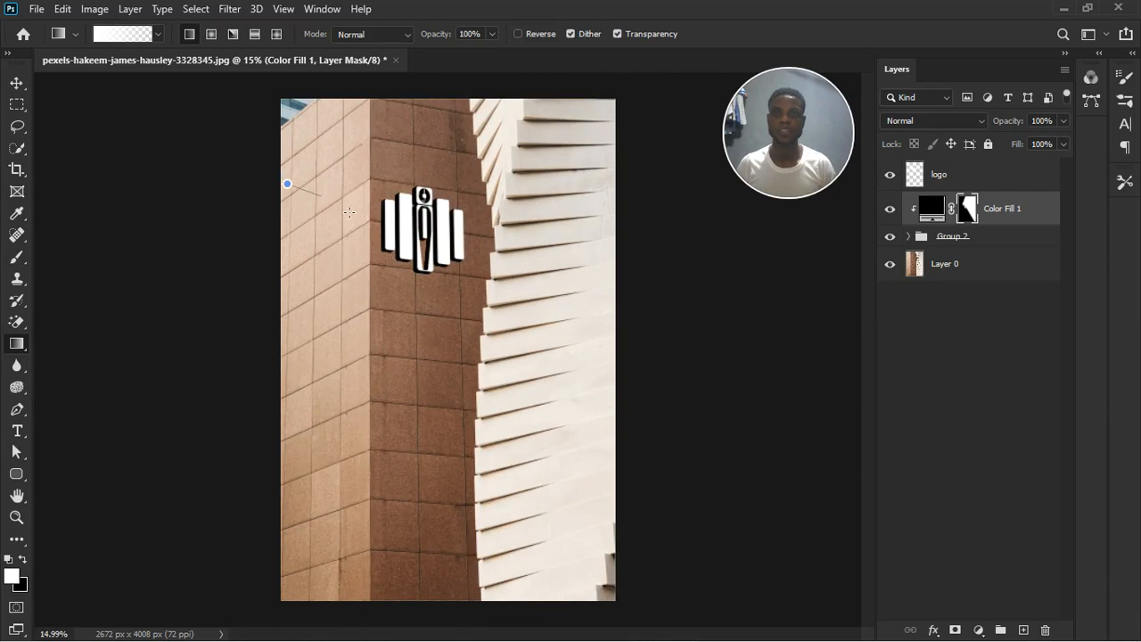
drag(349, 212, 332, 265)
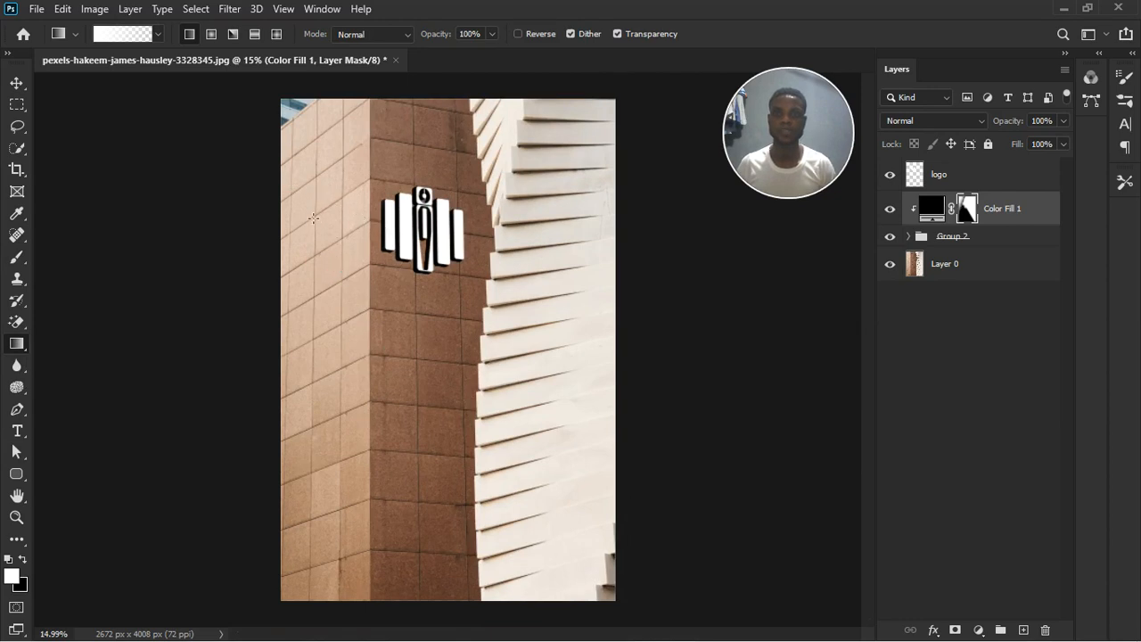
drag(305, 195, 413, 246)
Apply black-to-transparent gradients to the Color Fill 1 mask from the lighter wall toward the logo to lighten its leftmost bar's depth
key(x)
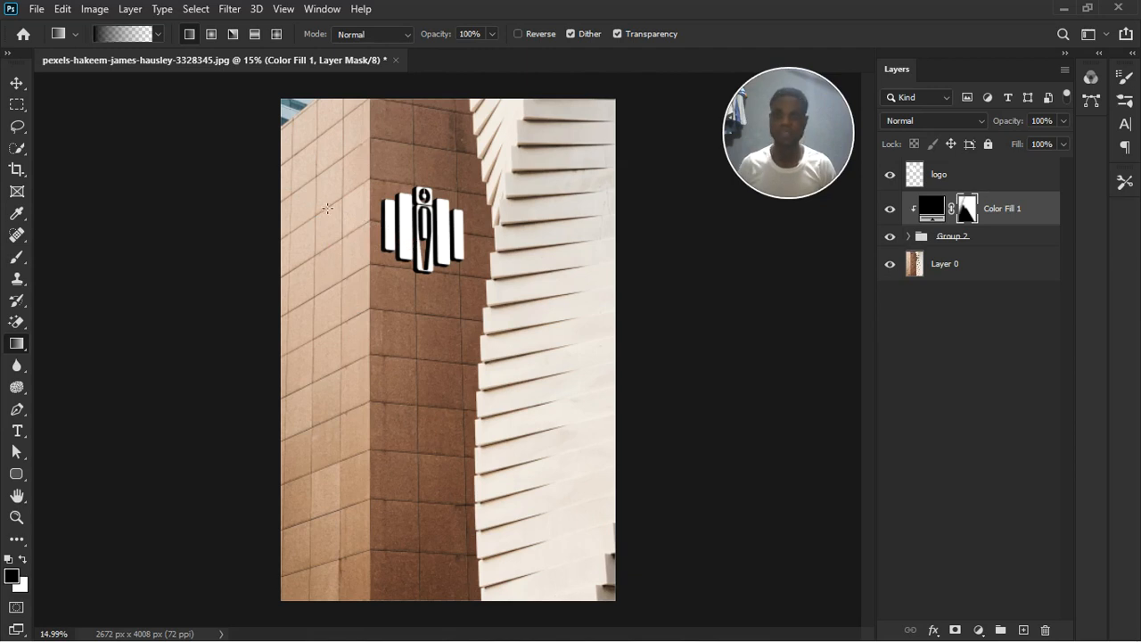
drag(357, 216, 360, 219)
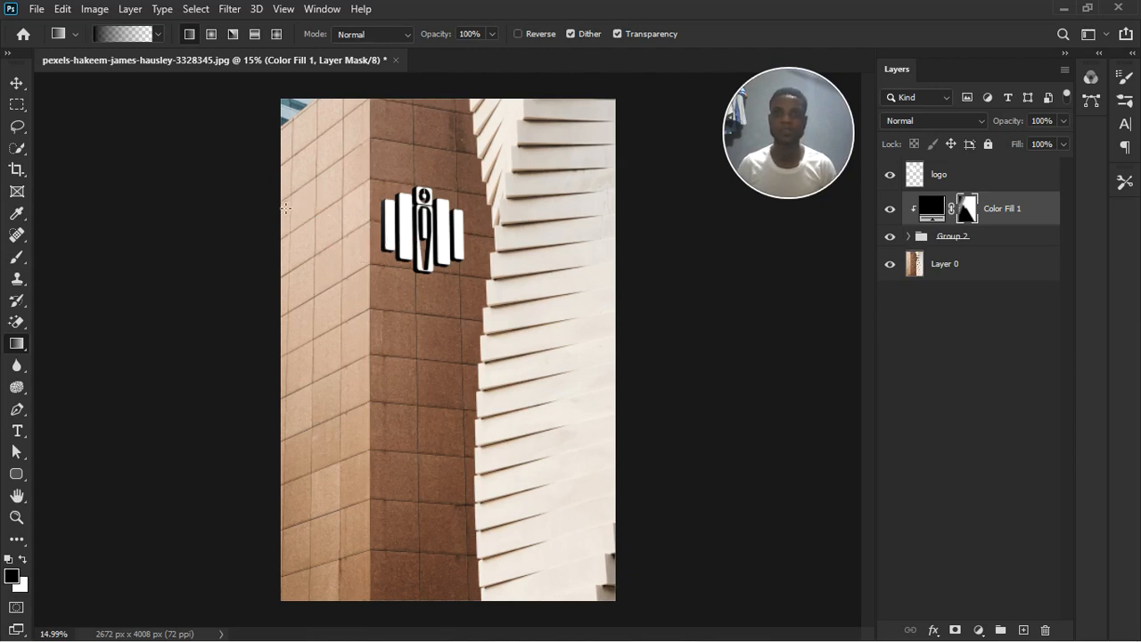
mouse_move(303, 243)
mouse_down()
mouse_move(374, 249)
mouse_move(342, 256)
mouse_move(367, 277)
mouse_move(413, 266)
mouse_up()
drag(342, 171, 392, 189)
mouse_move(306, 364)
mouse_down()
mouse_move(423, 276)
mouse_move(400, 290)
mouse_up()
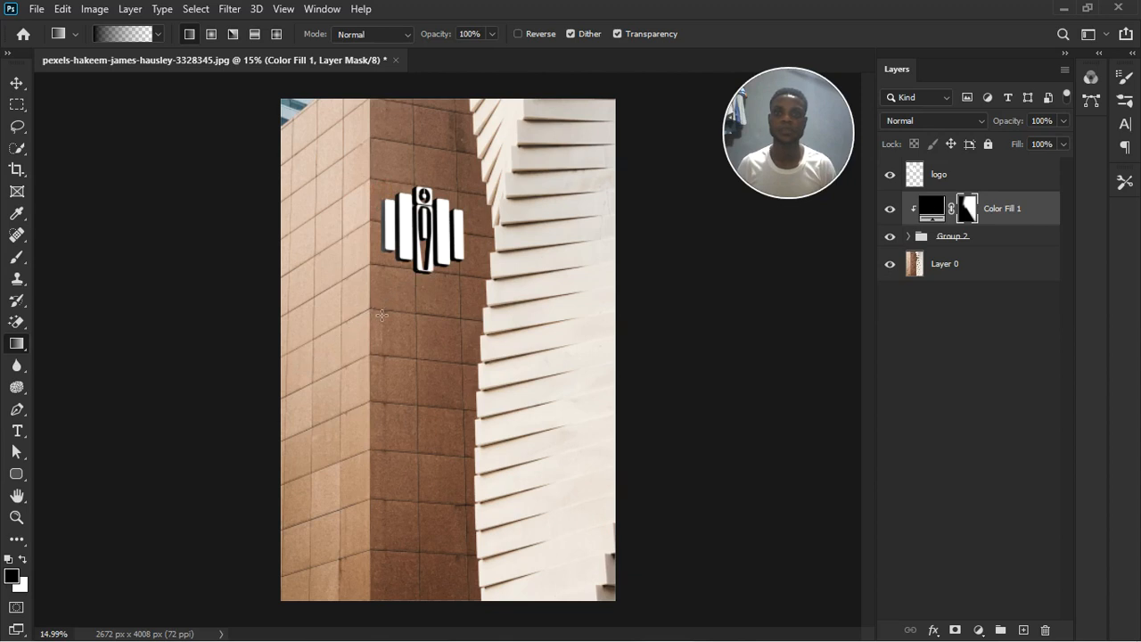
Try a 97% opacity on the Color Fill 1 layer, and return it to 100%
scroll(423, 234, up, 5)
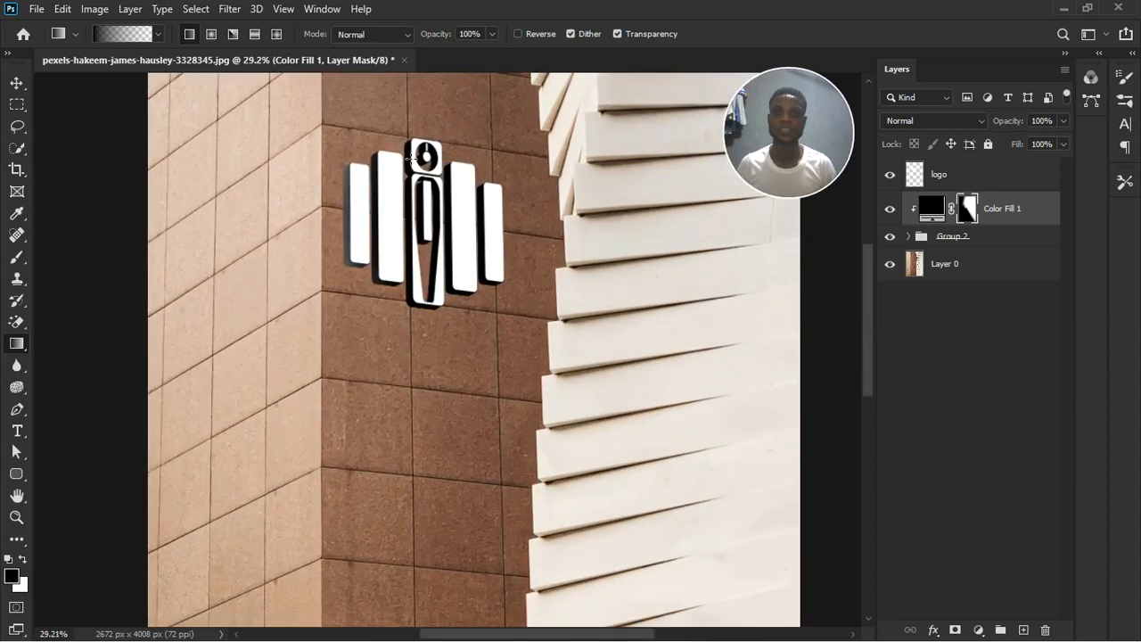
scroll(398, 192, down, 1)
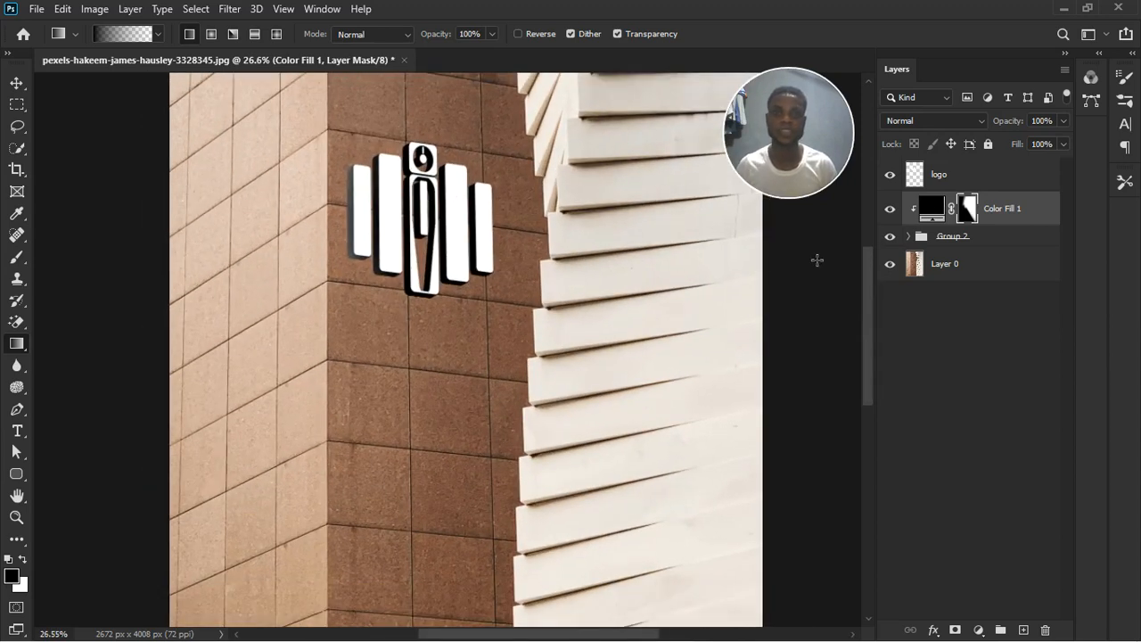
click(1072, 125)
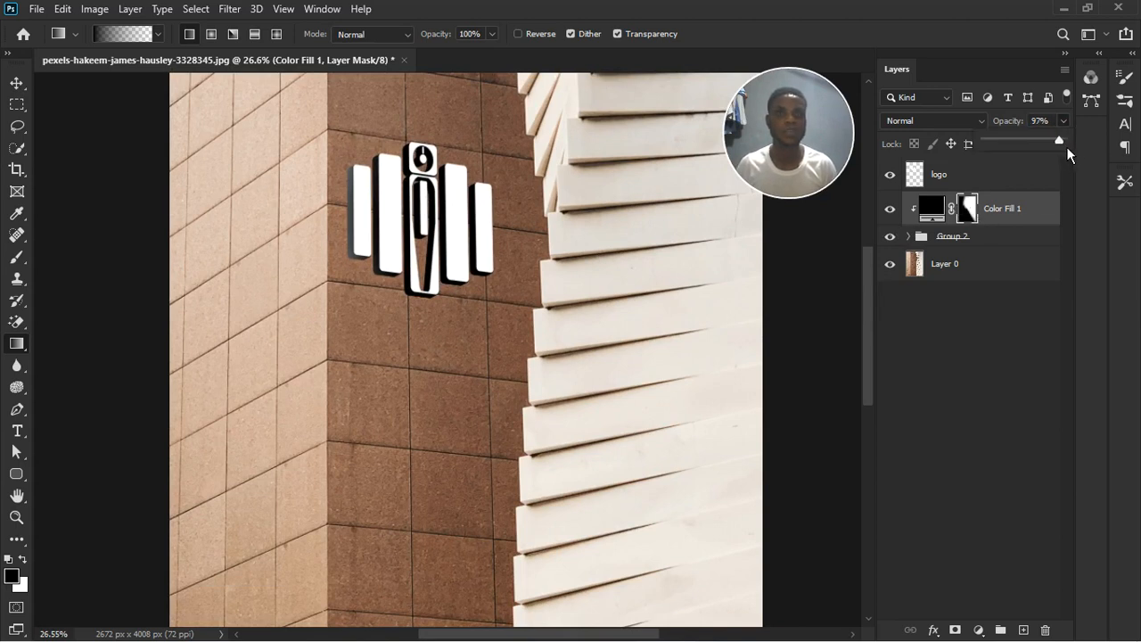
drag(1068, 147, 1066, 148)
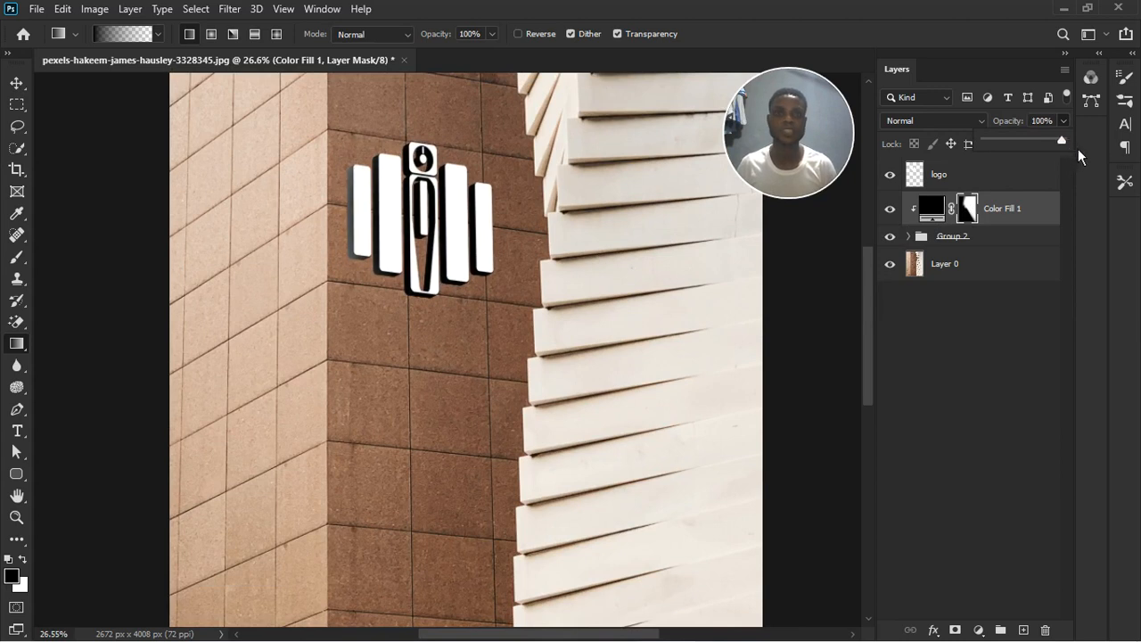
Try a black 600 px brush stroke over the logo's centre on the Color Fill 1 mask, and undo it
click(17, 258)
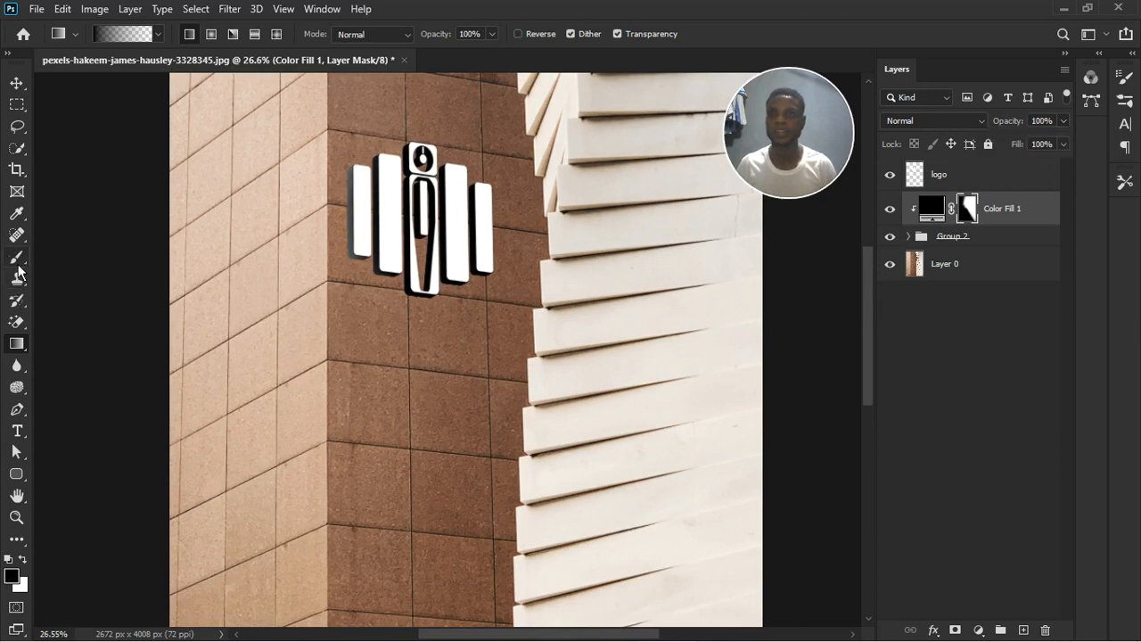
mouse_move(416, 198)
mouse_down()
mouse_move(464, 278)
mouse_move(410, 226)
mouse_up()
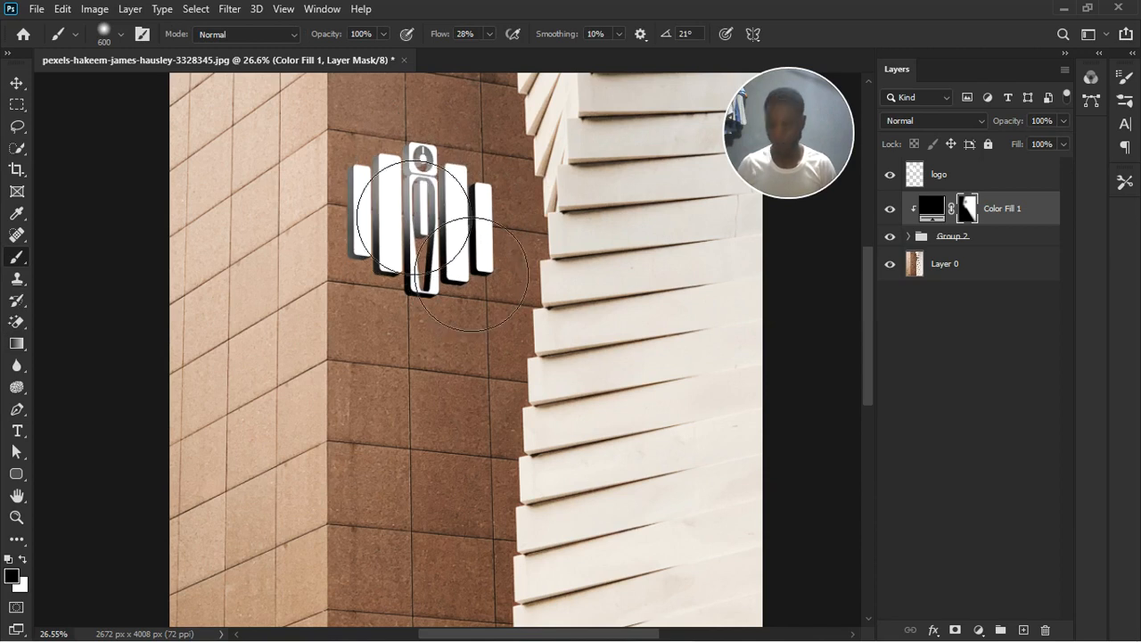
key(ctrl+z)
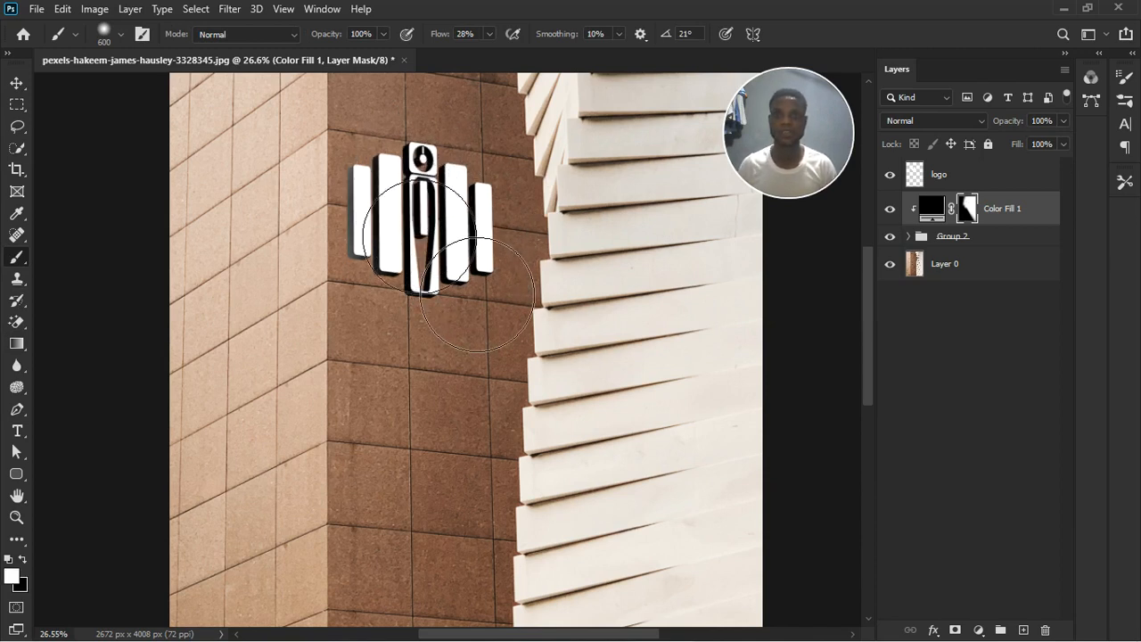
Paint white with a 175 px brush on the Color Fill 1 mask to darken the depth of the logo's leftmost bar
key(bracketleft)
key(bracketleft)
key(bracketleft)
key(bracketleft)
key(bracketleft)
key(bracketleft)
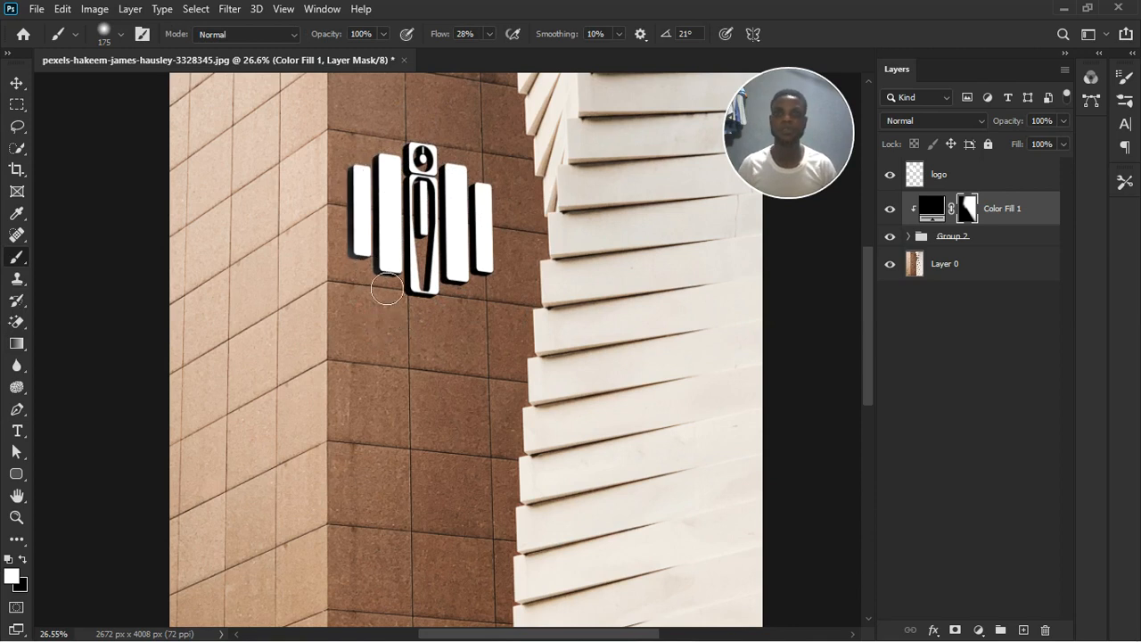
drag(362, 251, 367, 327)
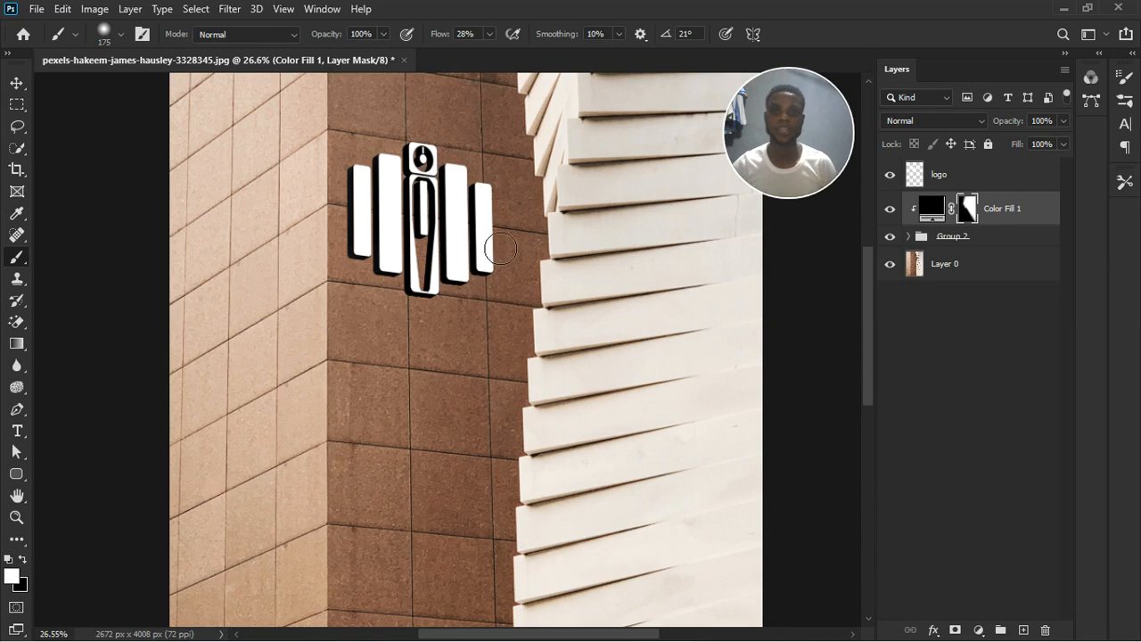
Expand Group 2, select its bottommost layer, logo copy, and toggle that layer's visibility off and on to check it
click(906, 237)
scroll(970, 319, down, 5)
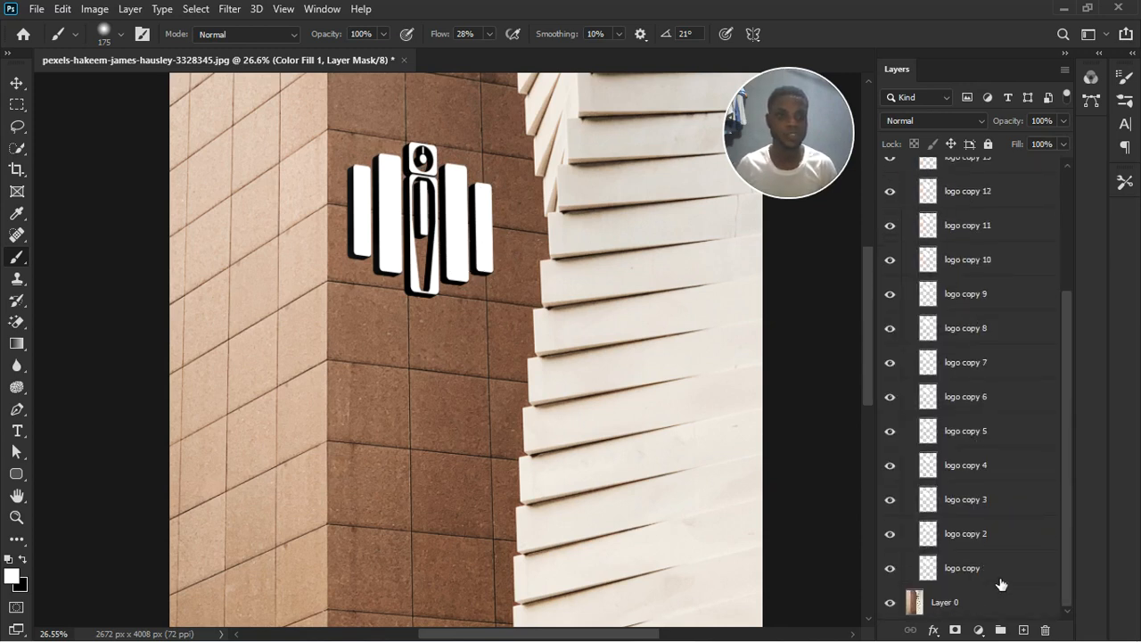
click(997, 573)
click(891, 569)
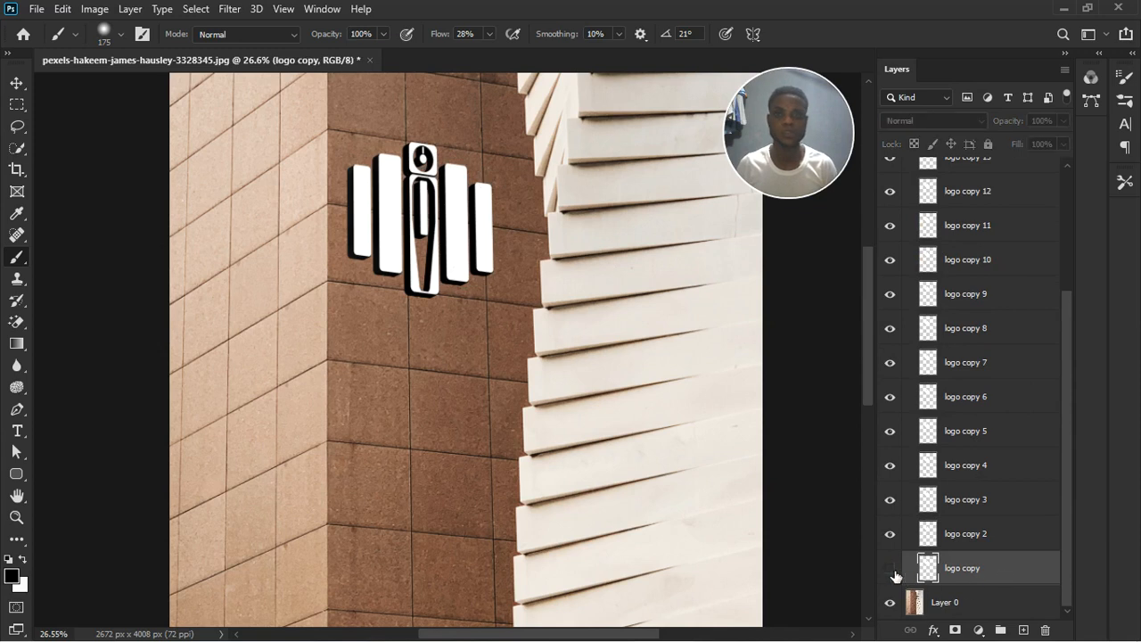
click(890, 569)
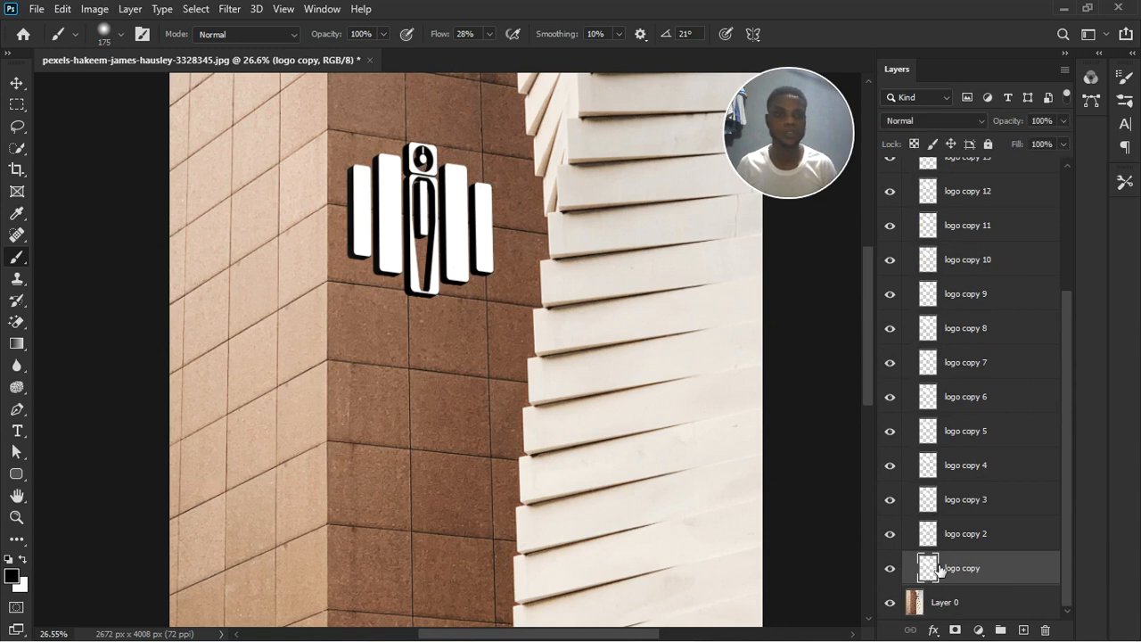
Add a Drop Shadow effect to the logo copy layer at the base of Group 2 and show its settings
double_click(1014, 575)
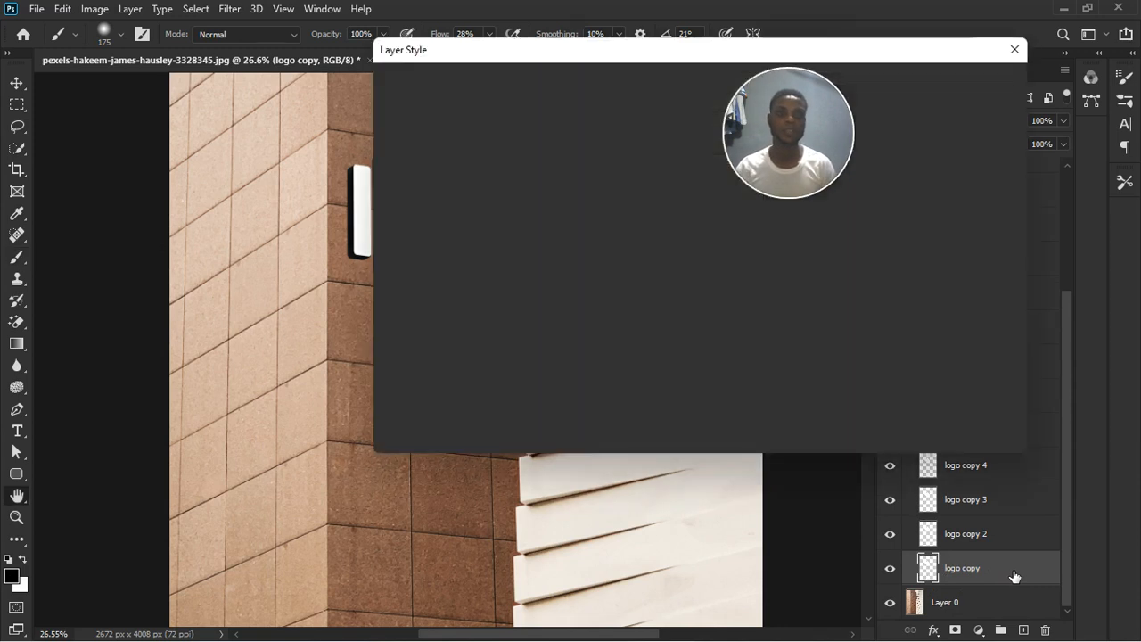
drag(625, 64, 927, 57)
click(725, 375)
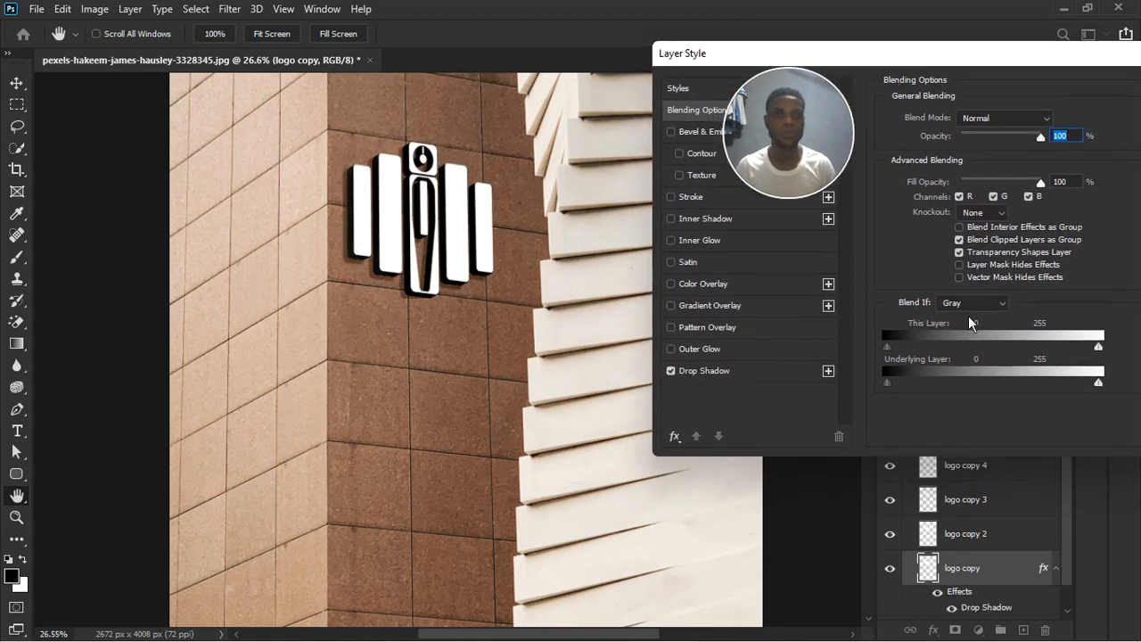
click(758, 377)
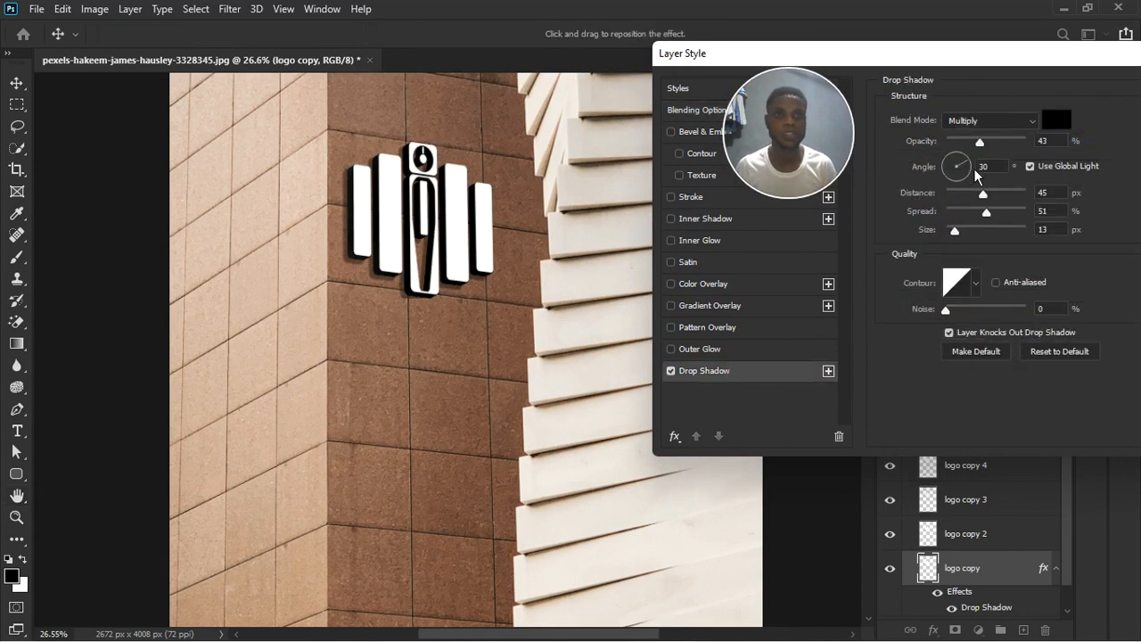
Try a -31° angle for the logo copy layer's drop shadow, and set it to 48°
mouse_move(978, 178)
mouse_down()
mouse_move(959, 156)
mouse_move(970, 169)
mouse_up()
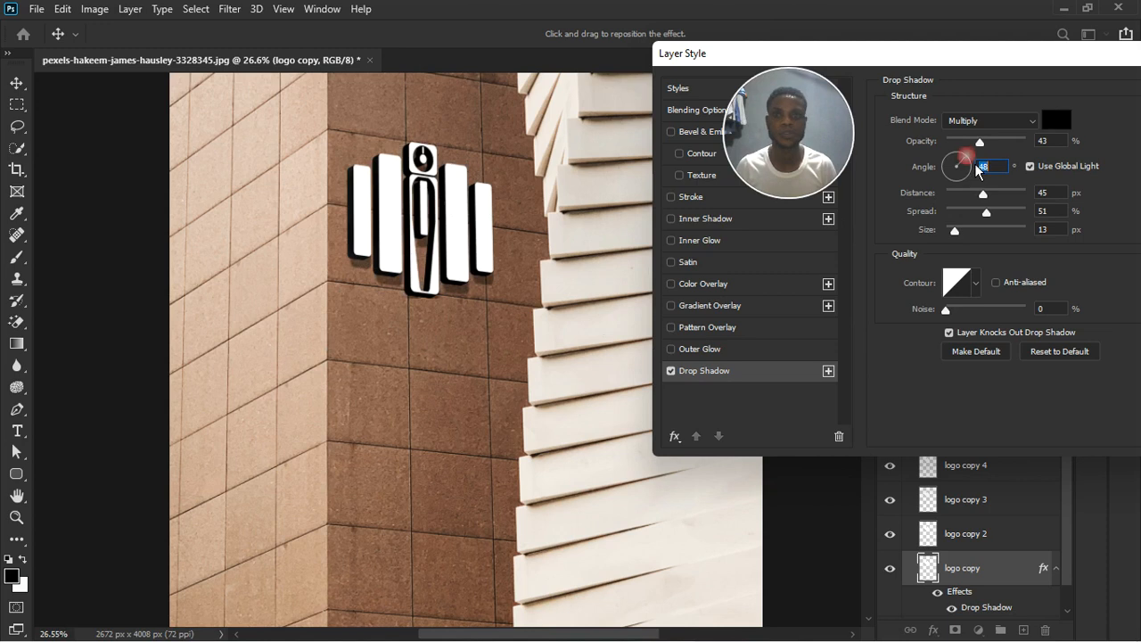
drag(974, 174, 979, 194)
text(-110)
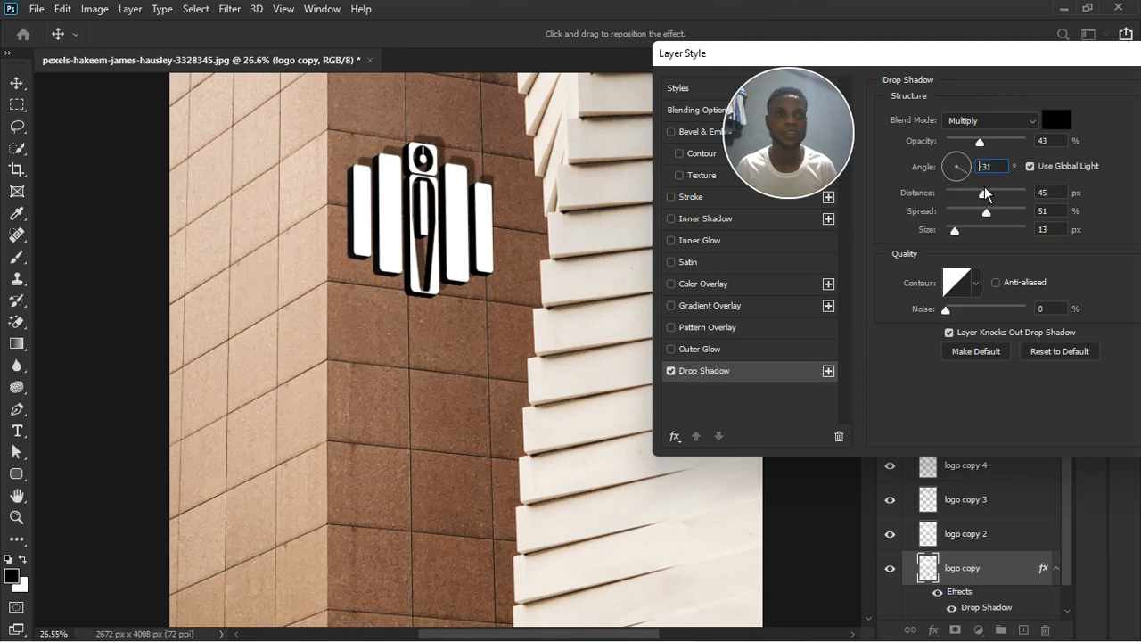
key(BackSpace)
key(BackSpace)
key(BackSpace)
key(BackSpace)
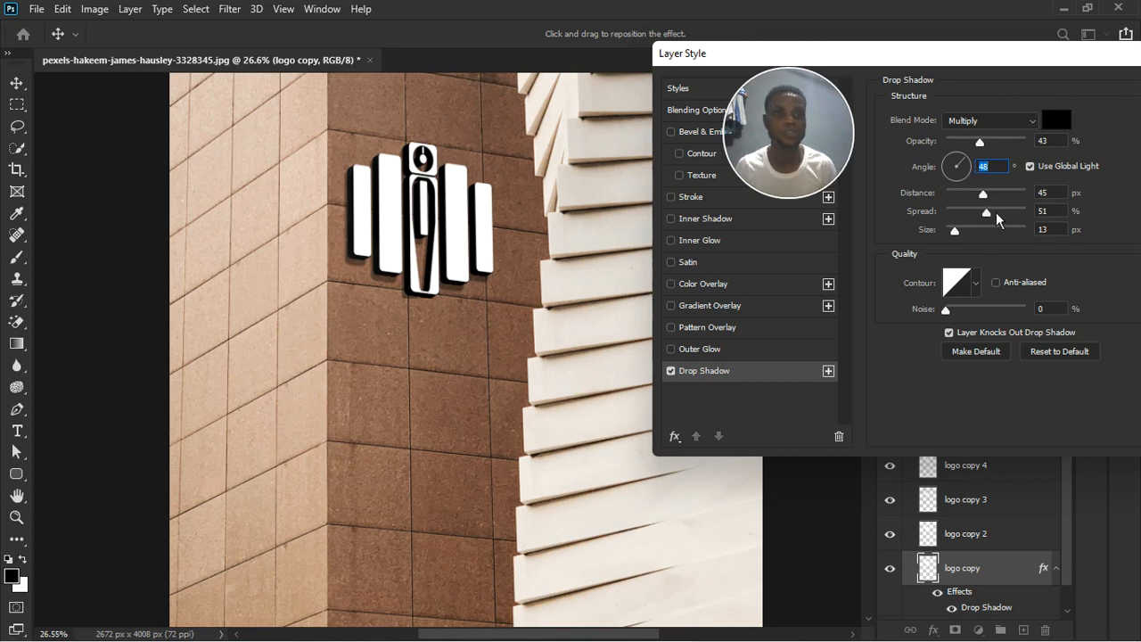
Set the drop shadow's spread to 36%, distance to 31 px, size to 21 px and opacity to 55%, and apply it
drag(997, 229, 987, 229)
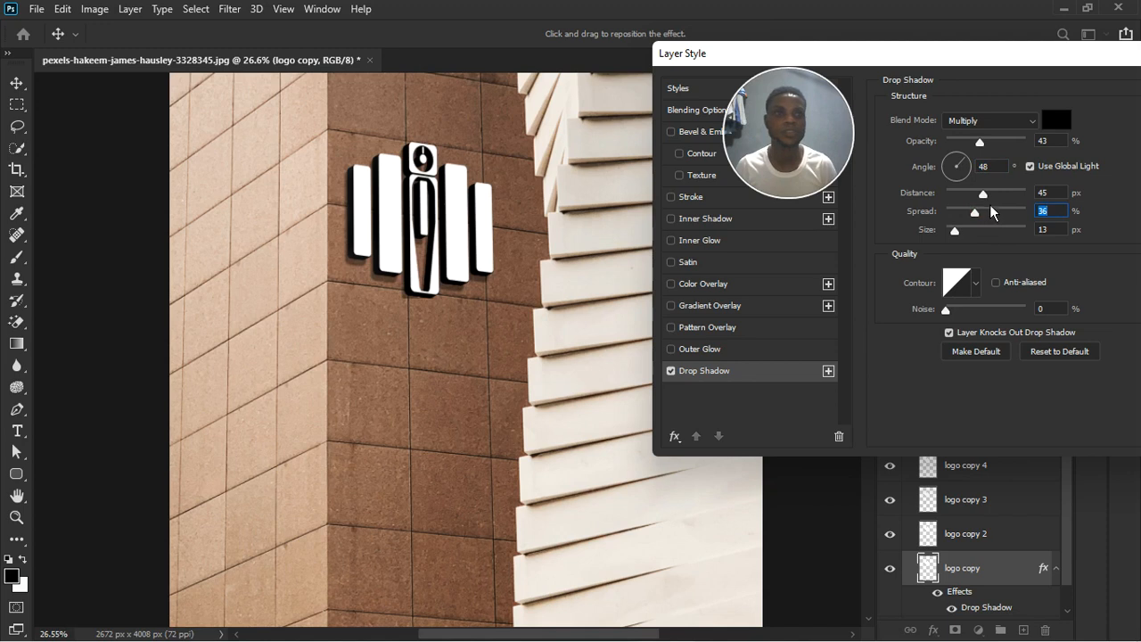
key(shift+Tab)
key(Up)
key(Up)
key(Up)
key(Up)
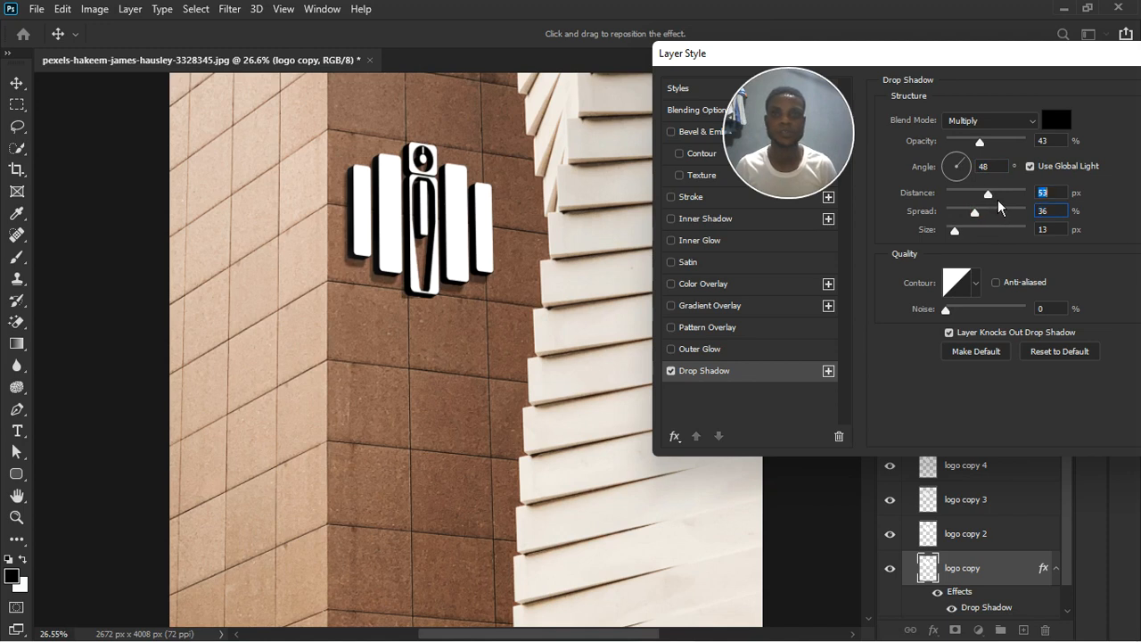
drag(999, 207, 968, 243)
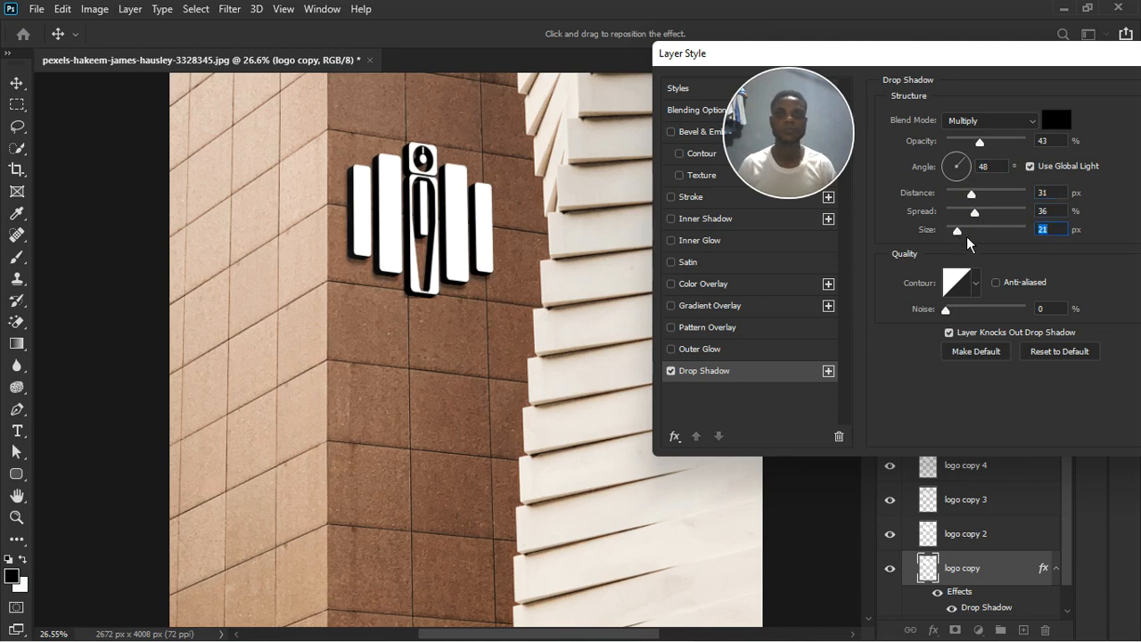
drag(996, 153, 1000, 155)
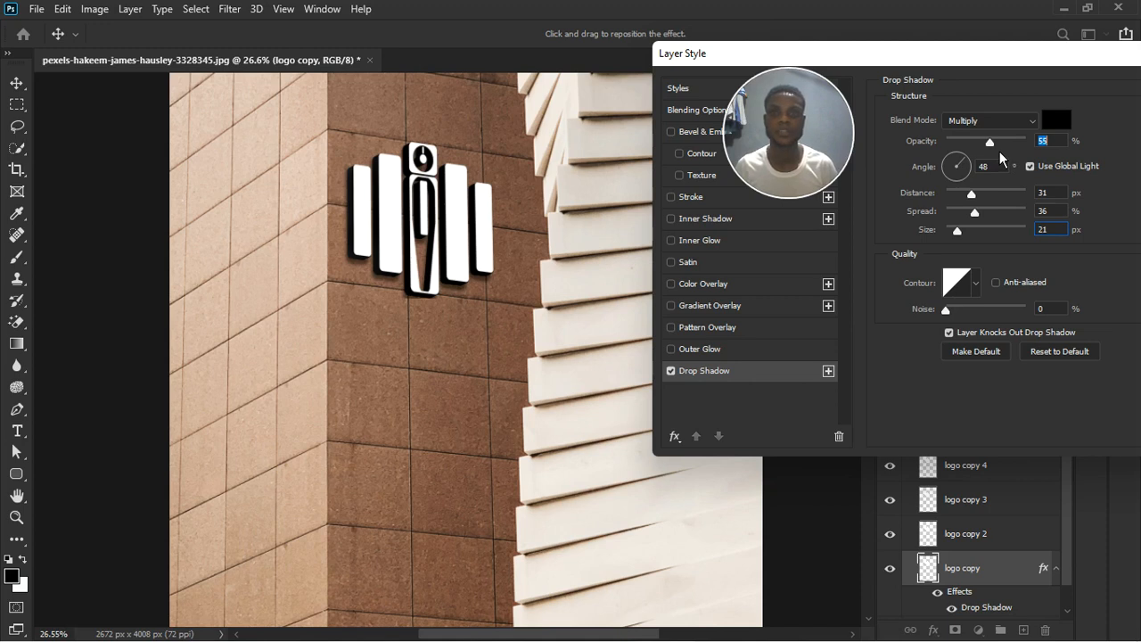
drag(1069, 62, 936, 56)
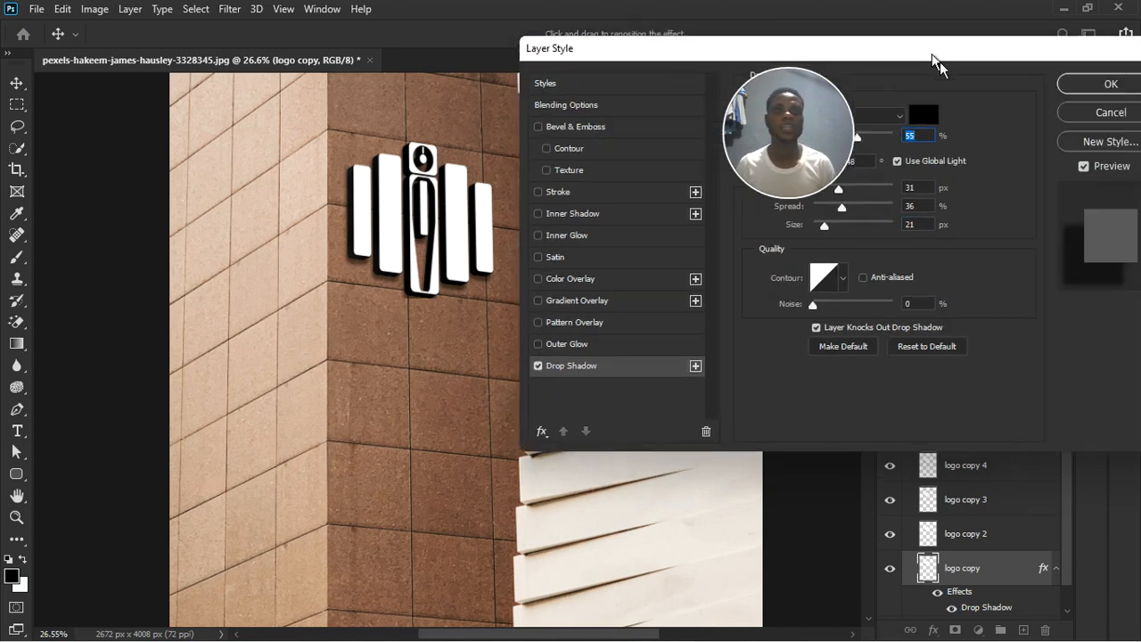
click(1083, 84)
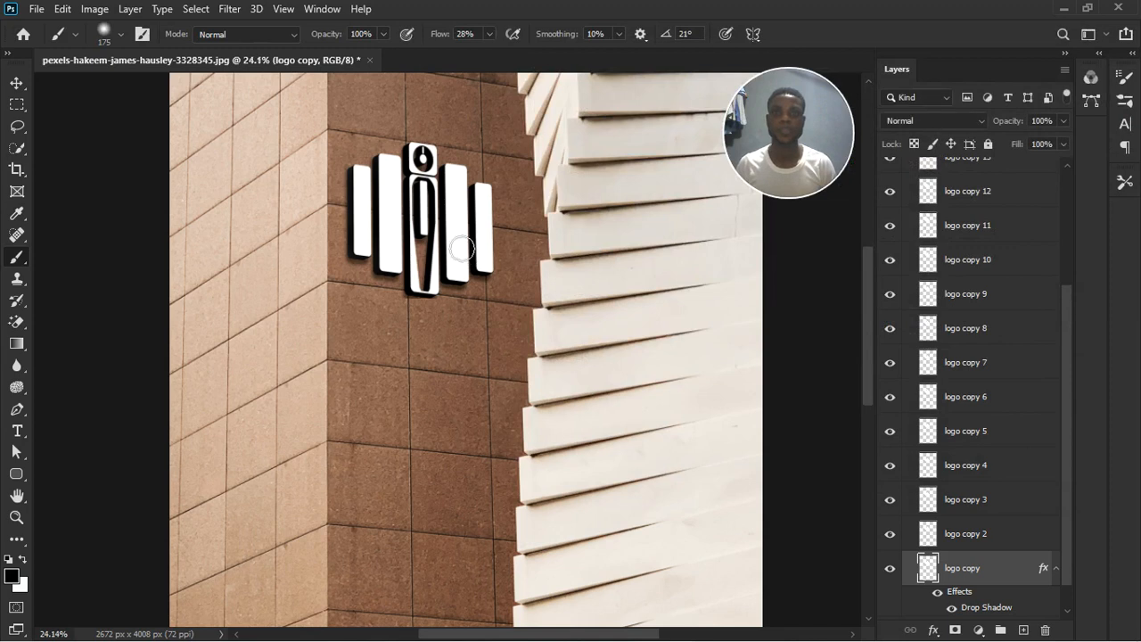
Collapse Group 2 in the layer stack
scroll(457, 267, down, 3)
scroll(456, 268, up, 2)
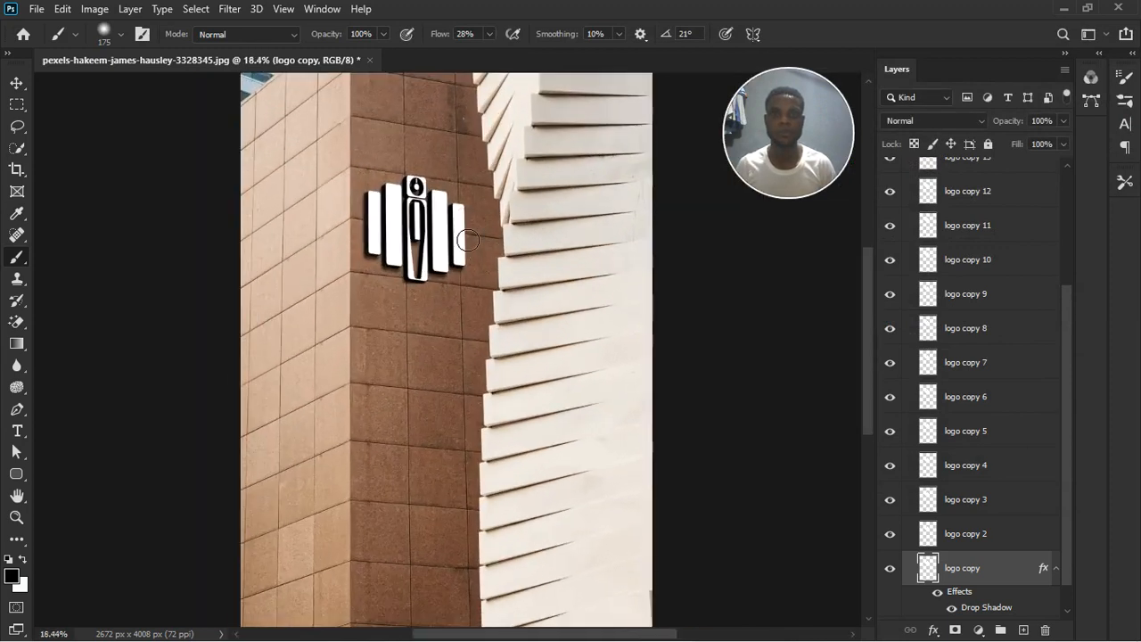
scroll(498, 281, up, 1)
scroll(420, 345, down, 1)
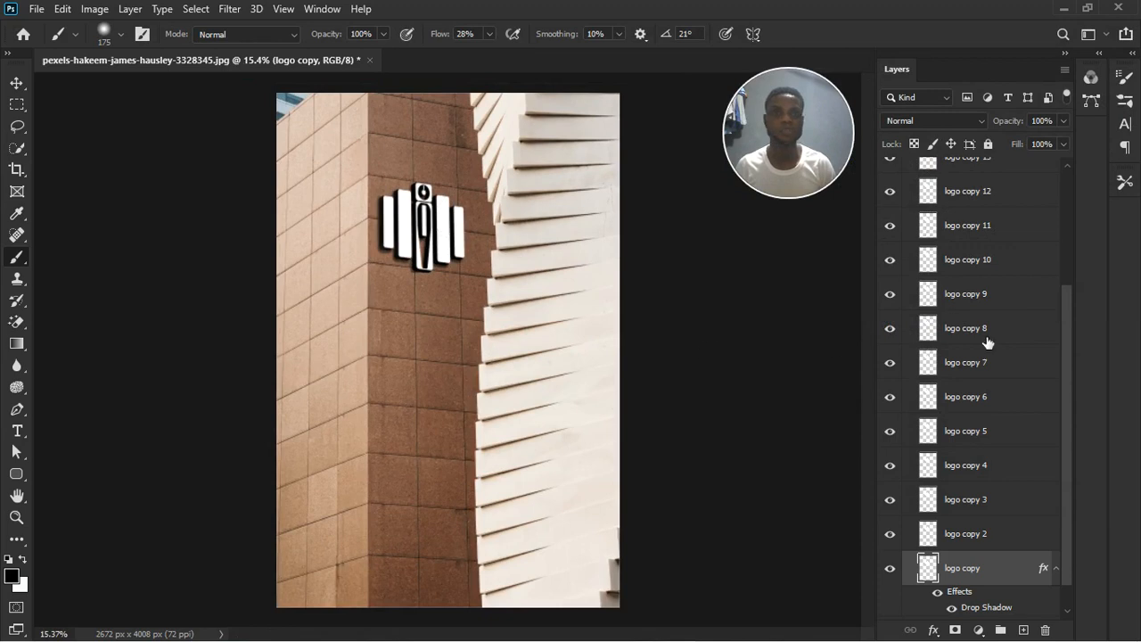
scroll(1012, 260, up, 3)
scroll(1013, 259, up, 1)
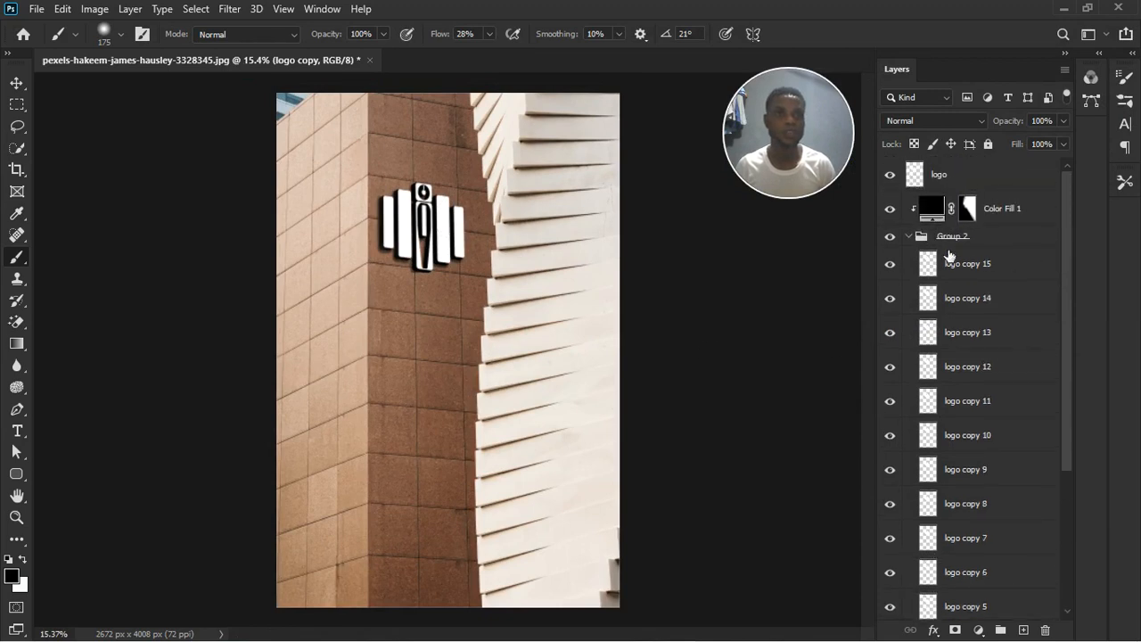
click(913, 237)
click(910, 236)
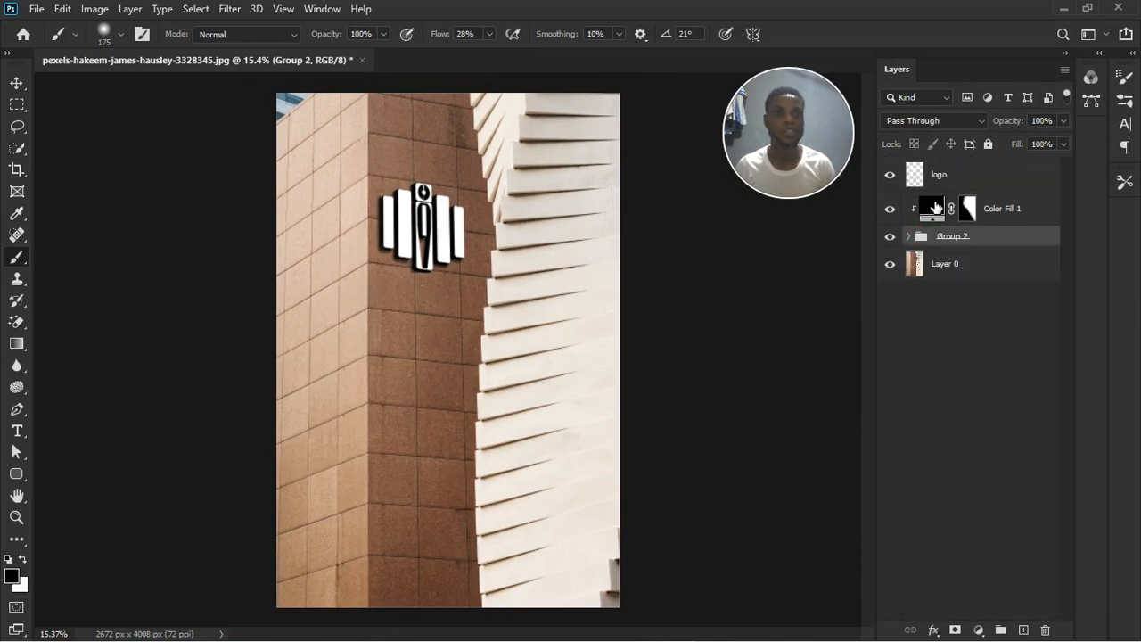
Lighten the Color Fill 1 layer's black to #171717, and darken it slightly to #121212
double_click(934, 208)
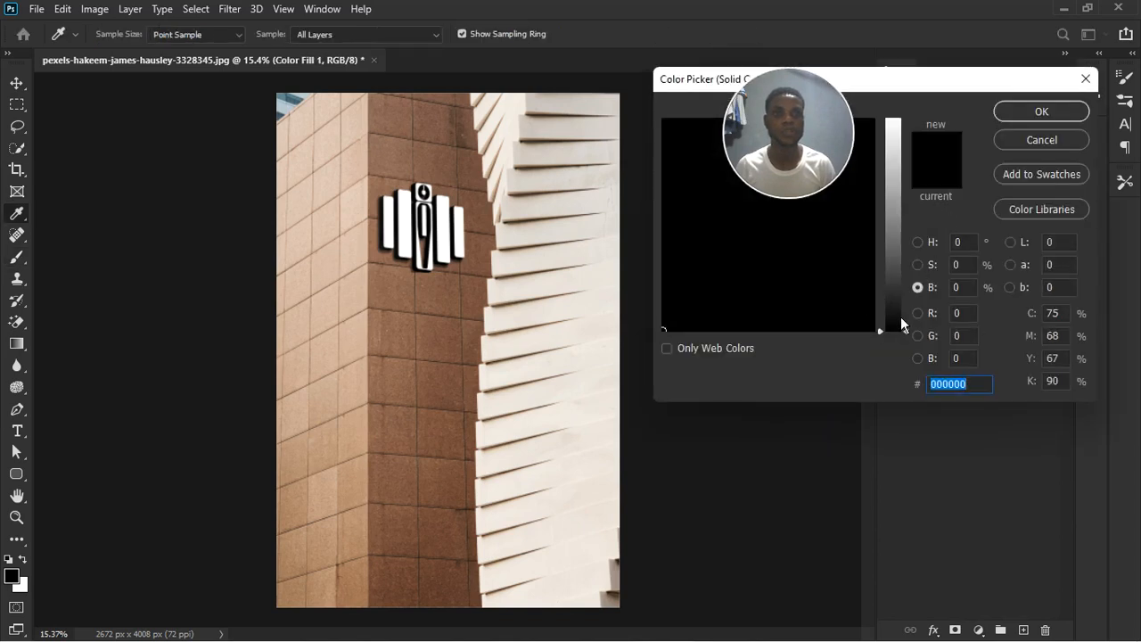
drag(917, 334, 913, 327)
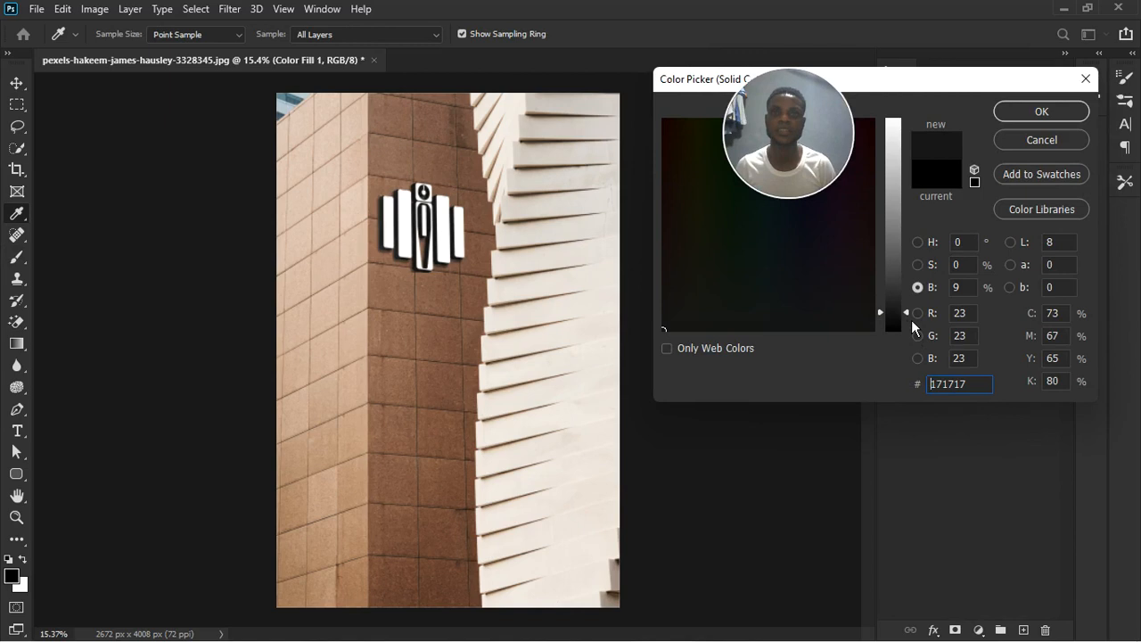
click(1042, 112)
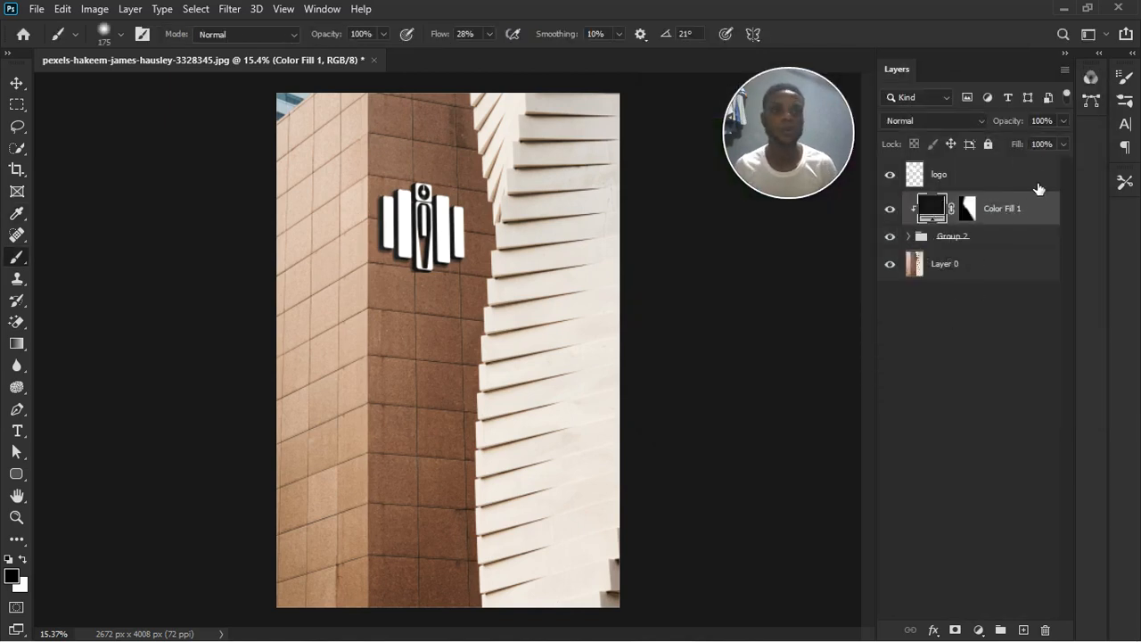
double_click(944, 217)
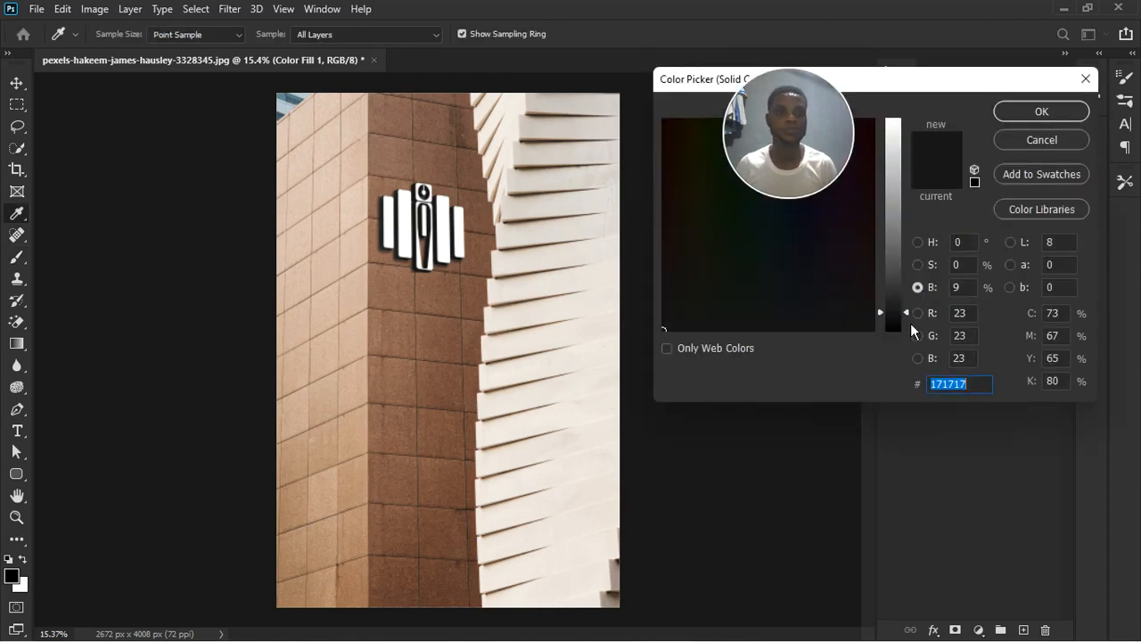
drag(910, 323, 911, 324)
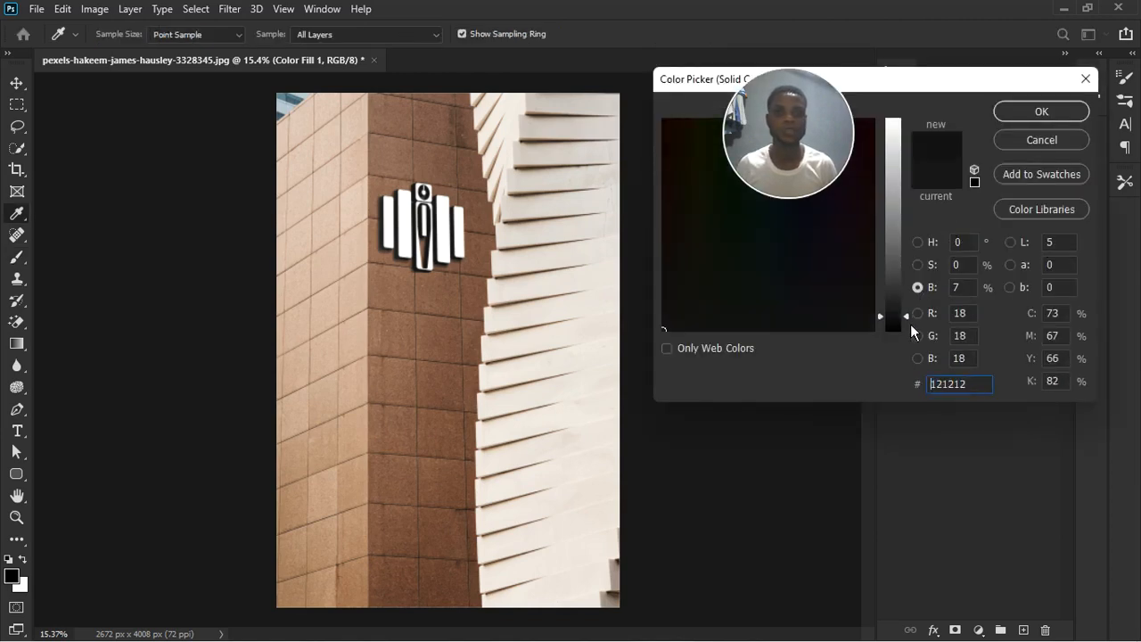
click(1050, 120)
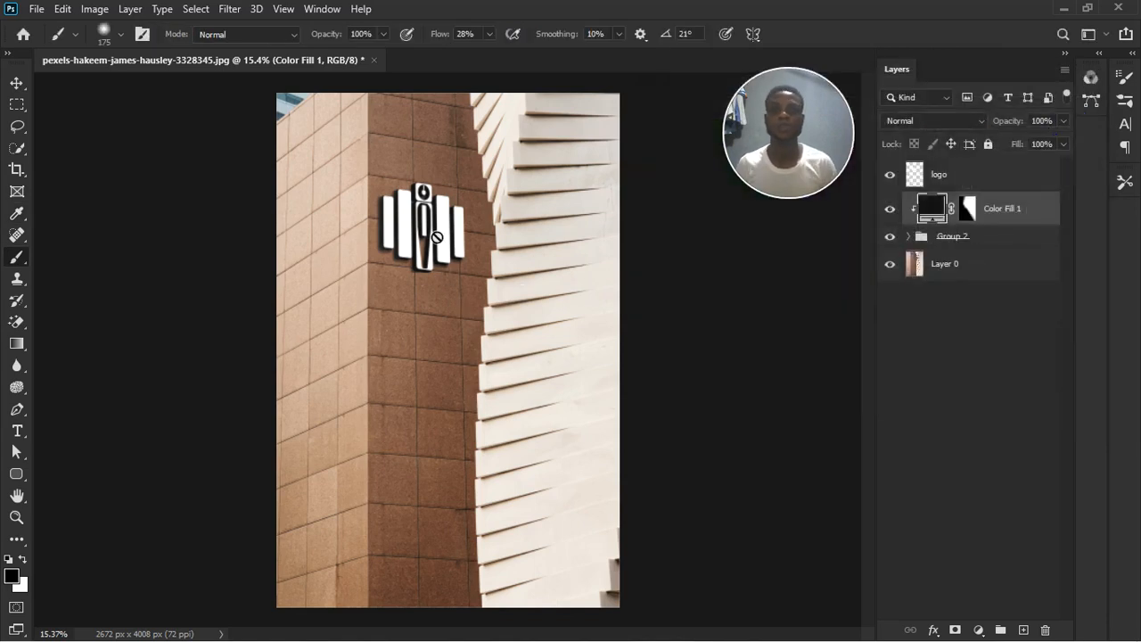
Add an orange #fcb316 Solid Color fill layer above the logo layer and clip it to the logo
scroll(431, 242, up, 3)
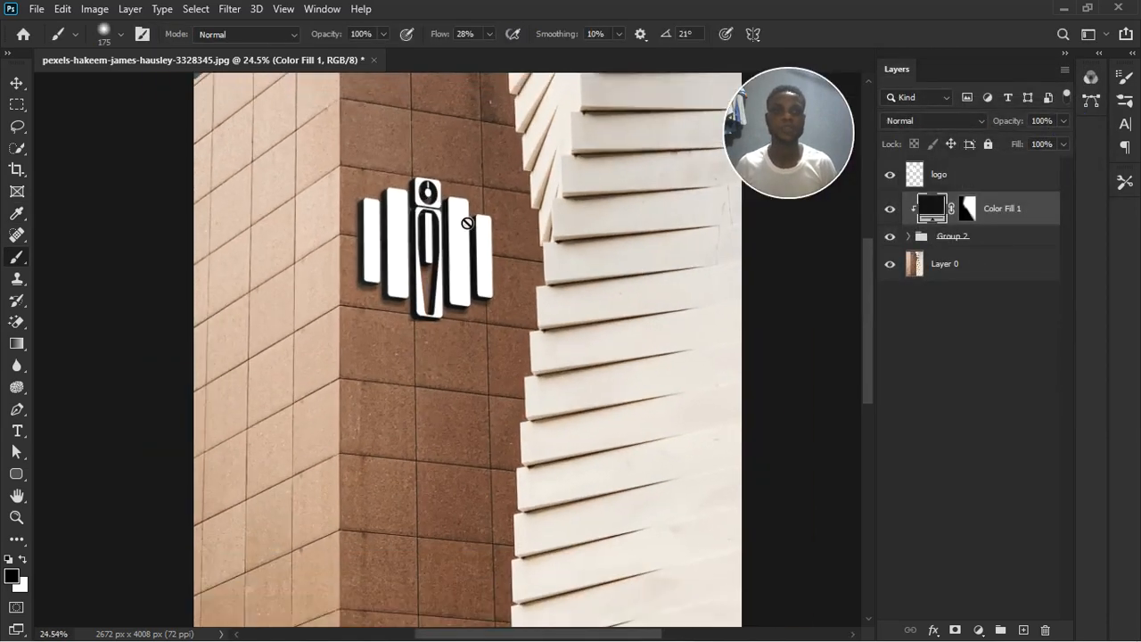
click(985, 177)
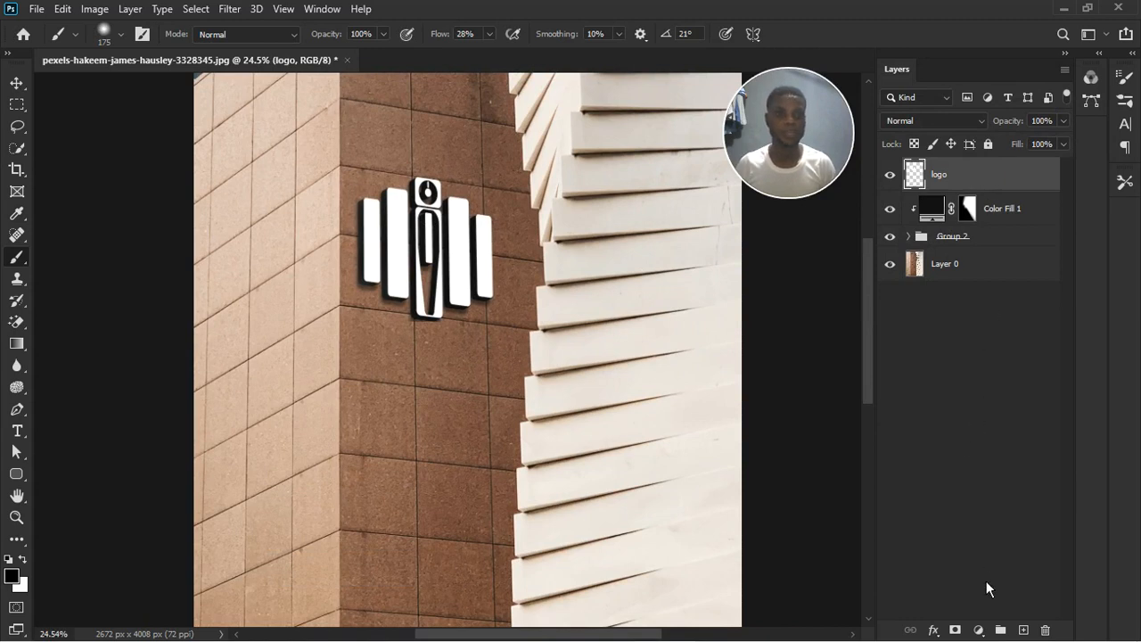
click(978, 630)
click(1012, 334)
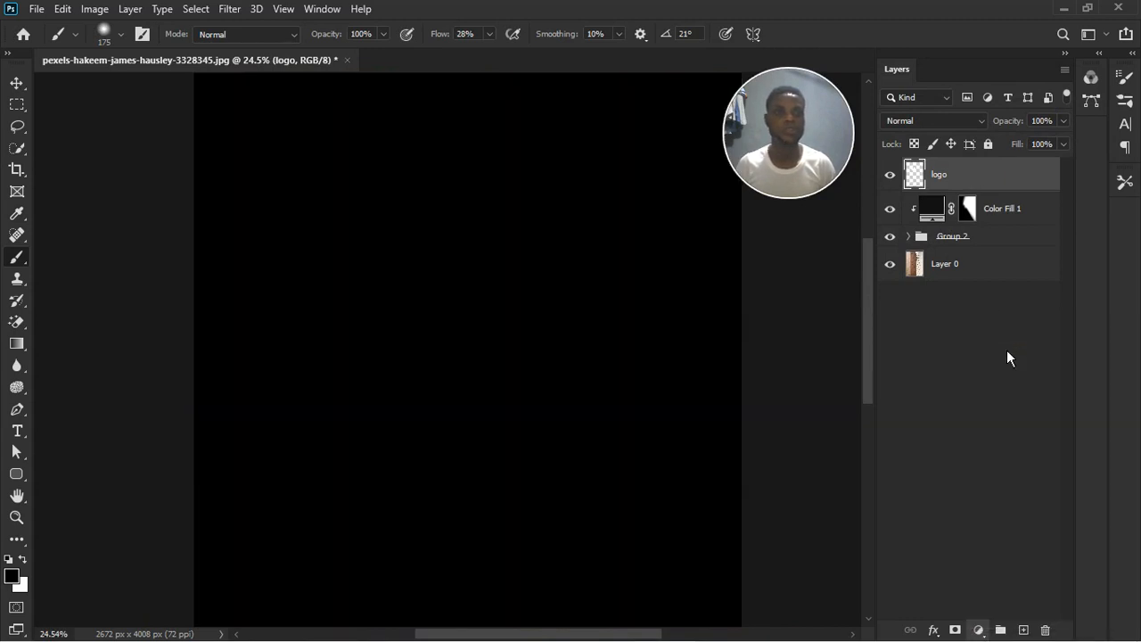
drag(816, 255, 905, 120)
click(908, 160)
drag(756, 218, 693, 144)
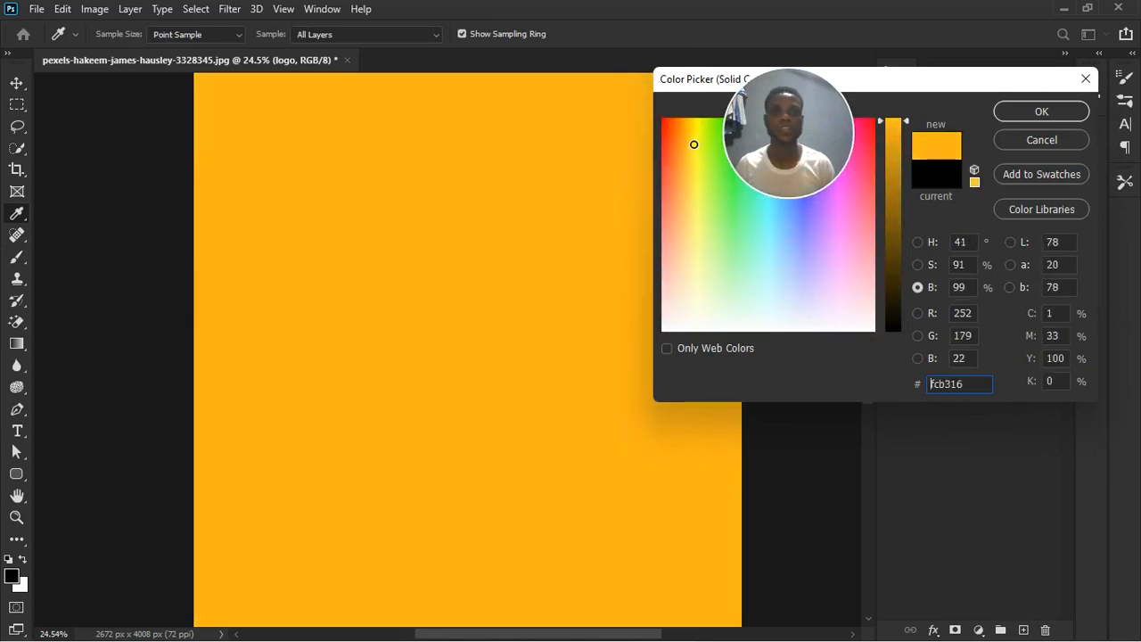
click(1042, 111)
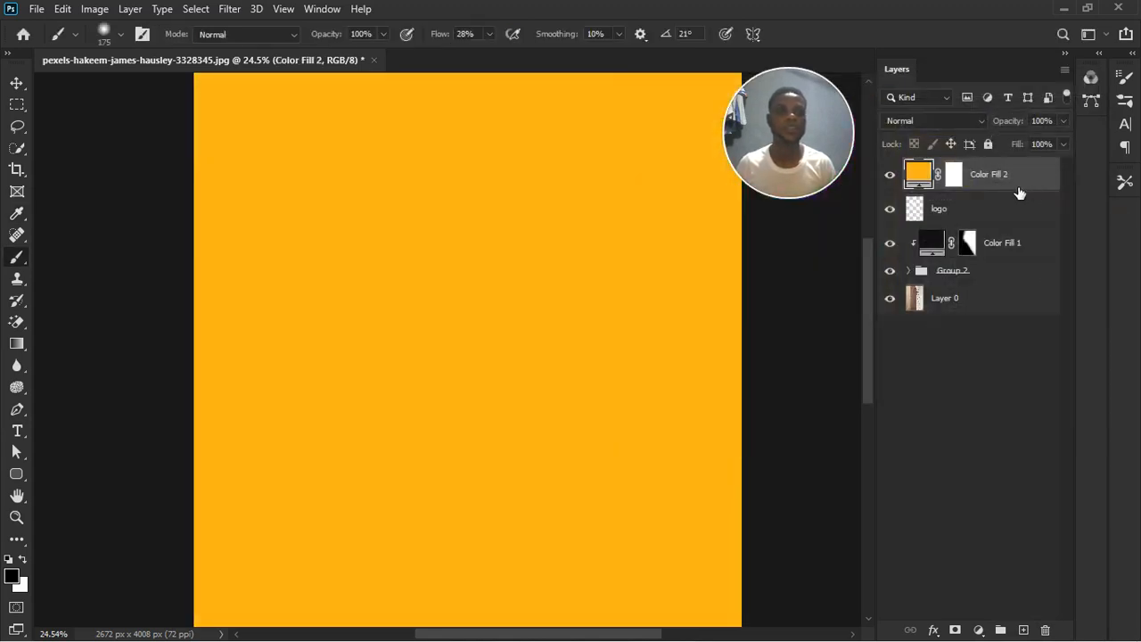
alt+click(960, 198)
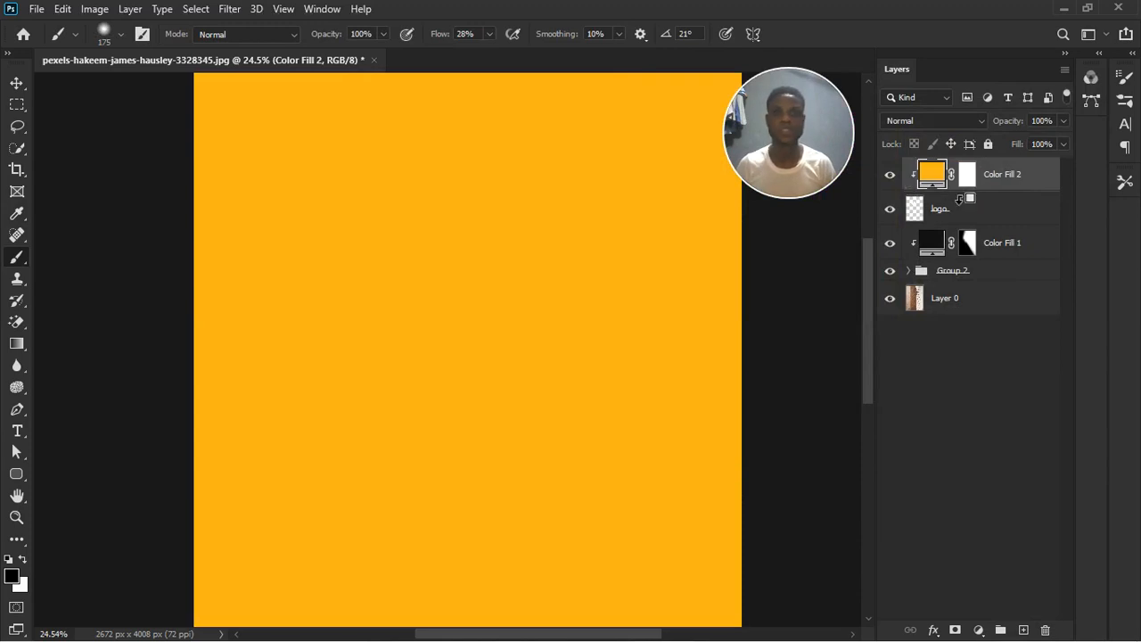
scroll(648, 294, down, 2)
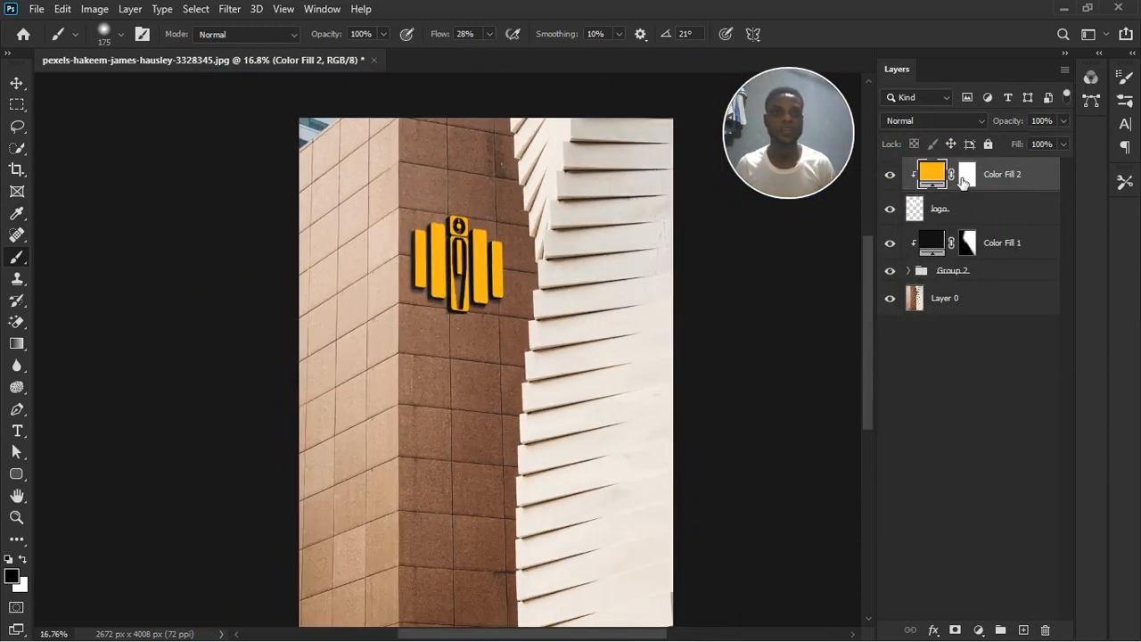
Change the Color Fill 2 layer's colour to red #ff3838
double_click(933, 175)
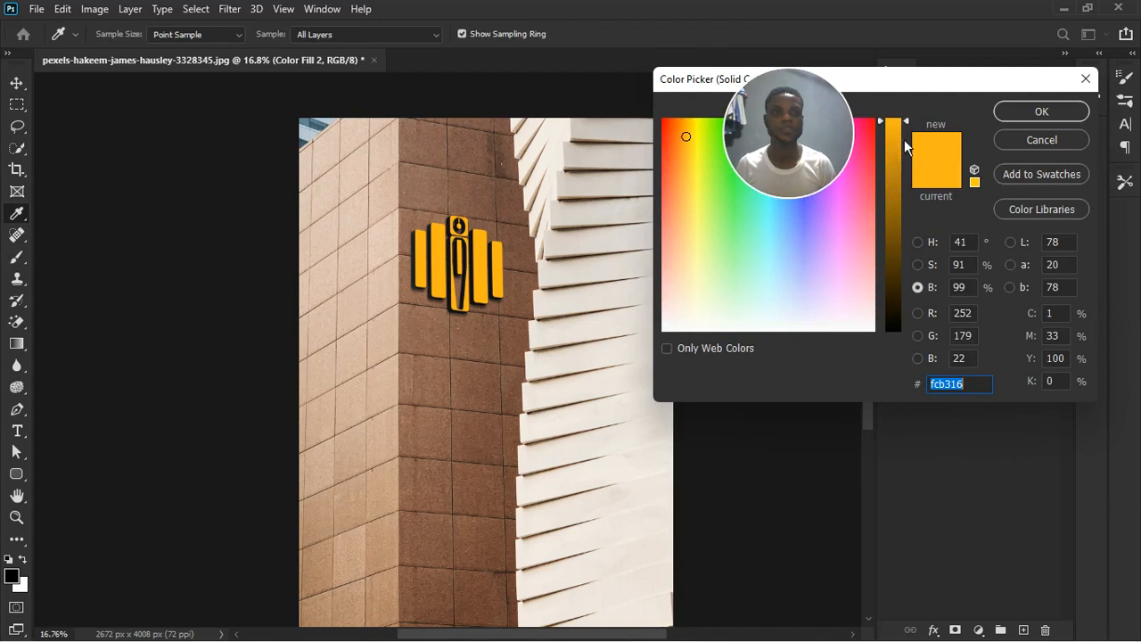
drag(905, 131, 902, 115)
mouse_move(707, 179)
mouse_down()
mouse_move(683, 151)
mouse_move(667, 172)
mouse_up()
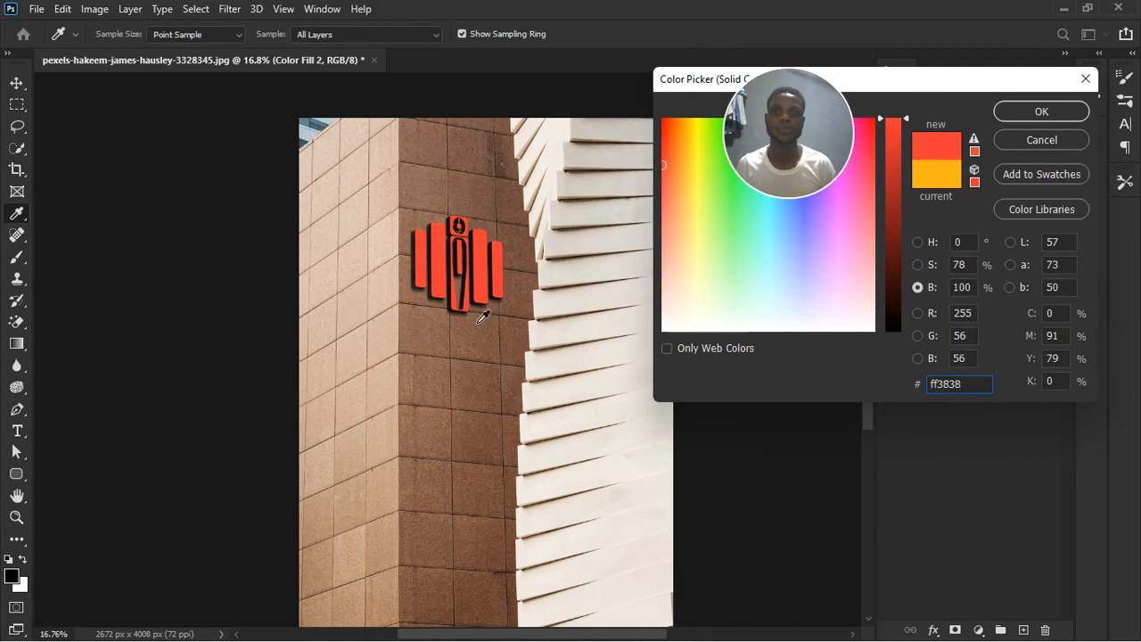
click(1025, 111)
key(b)
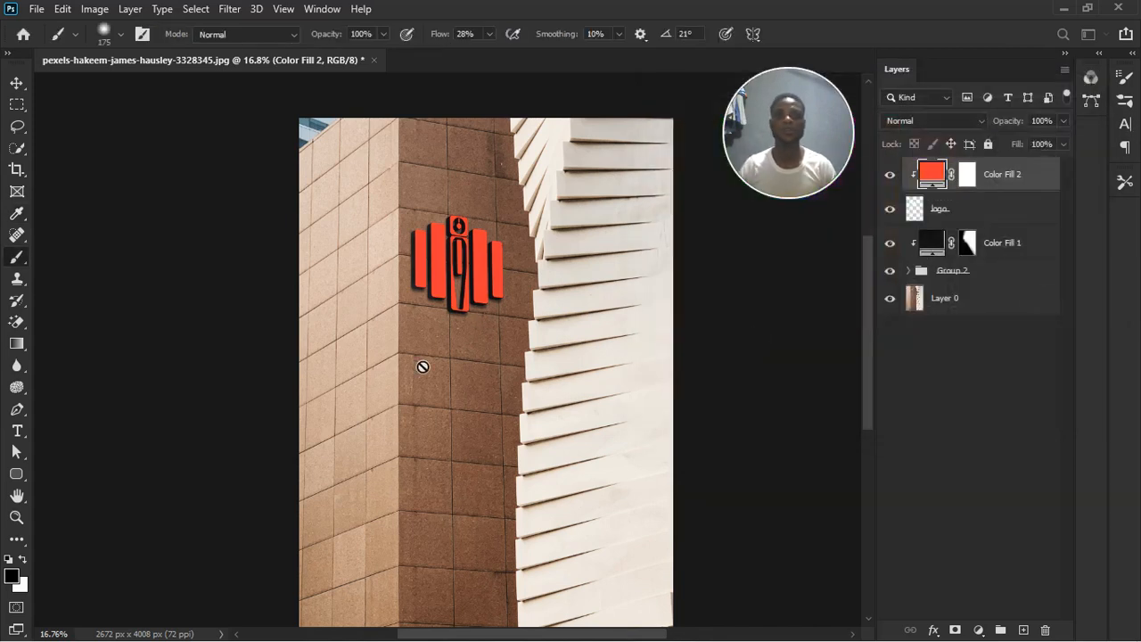
scroll(448, 368, down, 2)
scroll(456, 254, up, 1)
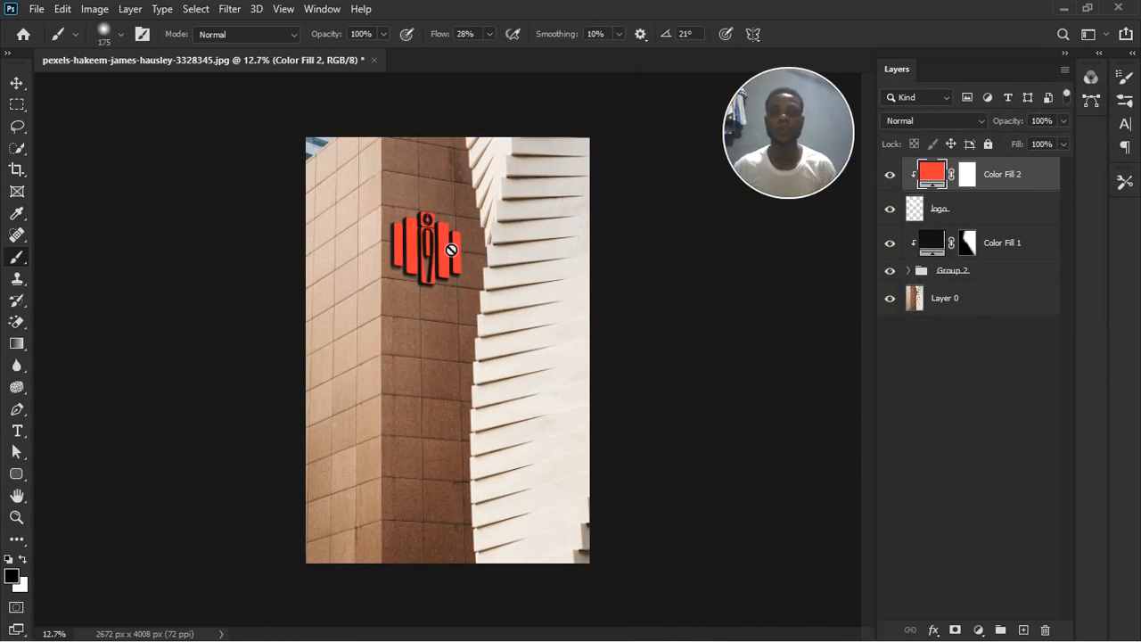
scroll(453, 252, up, 2)
scroll(451, 251, down, 1)
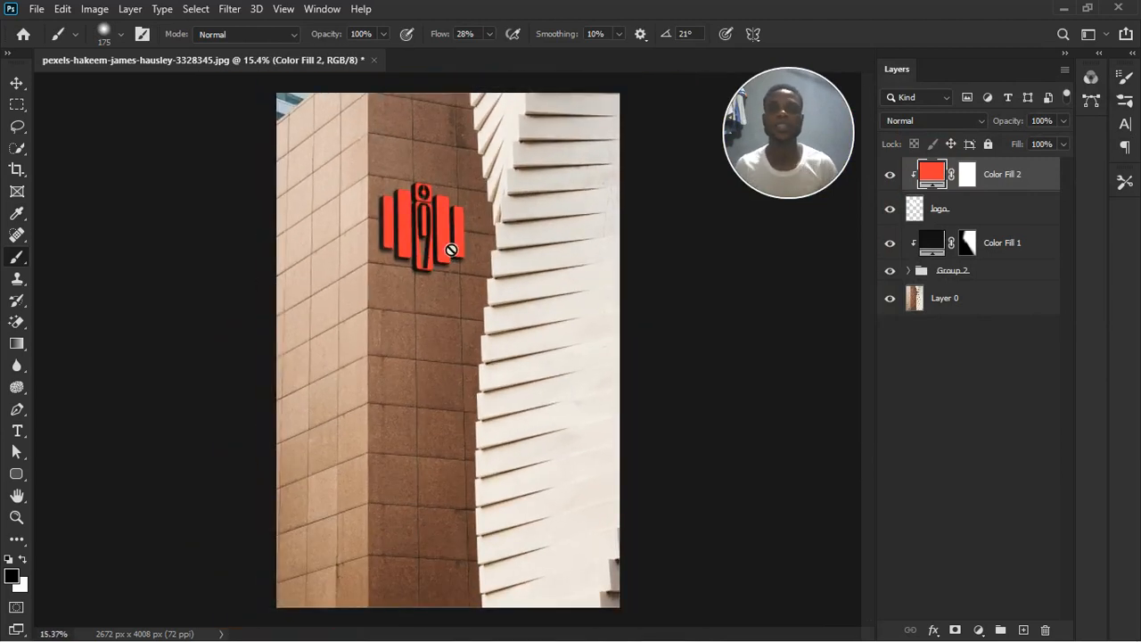